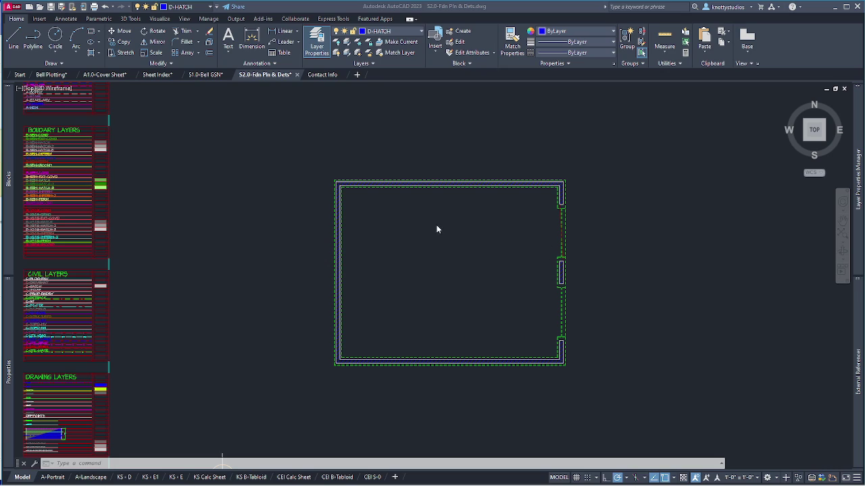
Examine the layer legend tables and the sample dimensions above them beside the foundation plan.
{"action": "scroll", "coordinate": [538, 268], "scroll_direction": "down", "scroll_amount": 4}
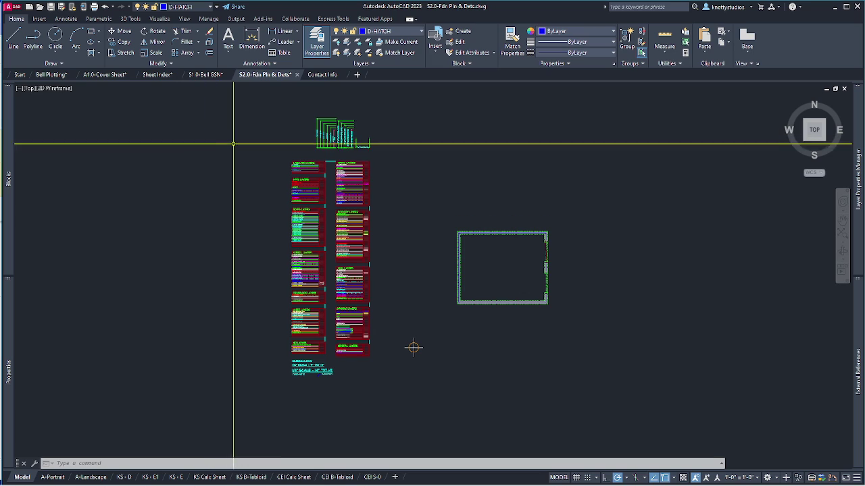
{"action": "scroll", "coordinate": [284, 181], "scroll_direction": "up", "scroll_amount": 6}
{"action": "scroll", "coordinate": [290, 286], "scroll_direction": "up", "scroll_amount": 4}
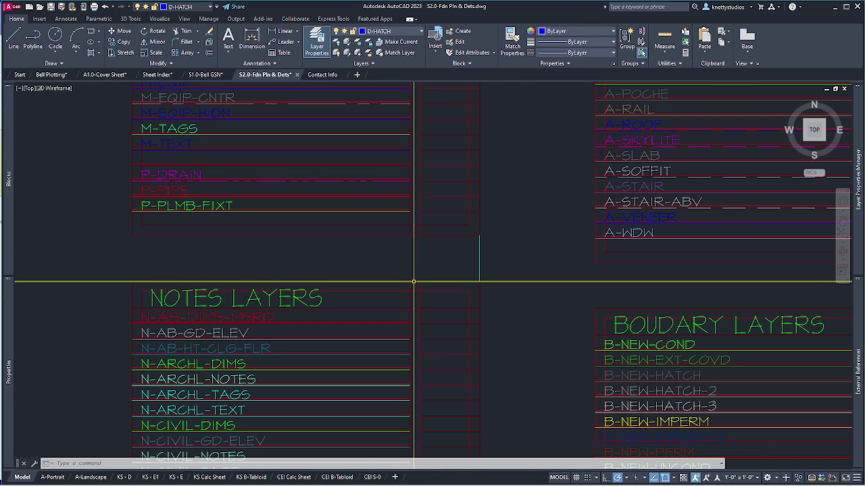
{"action": "scroll", "coordinate": [290, 248], "scroll_direction": "down", "scroll_amount": 9}
{"action": "scroll", "coordinate": [364, 288], "scroll_direction": "up", "scroll_amount": 4}
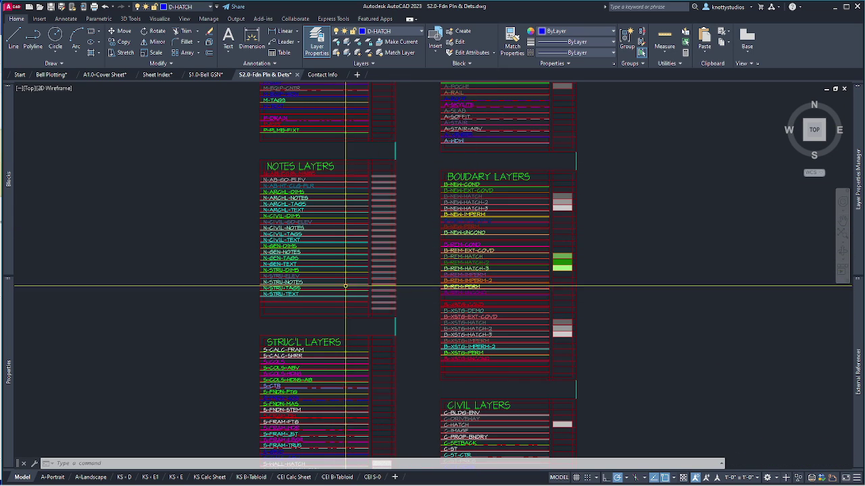
{"action": "scroll", "coordinate": [347, 248], "scroll_direction": "down", "scroll_amount": 6}
{"action": "scroll", "coordinate": [324, 198], "scroll_direction": "up", "scroll_amount": 4}
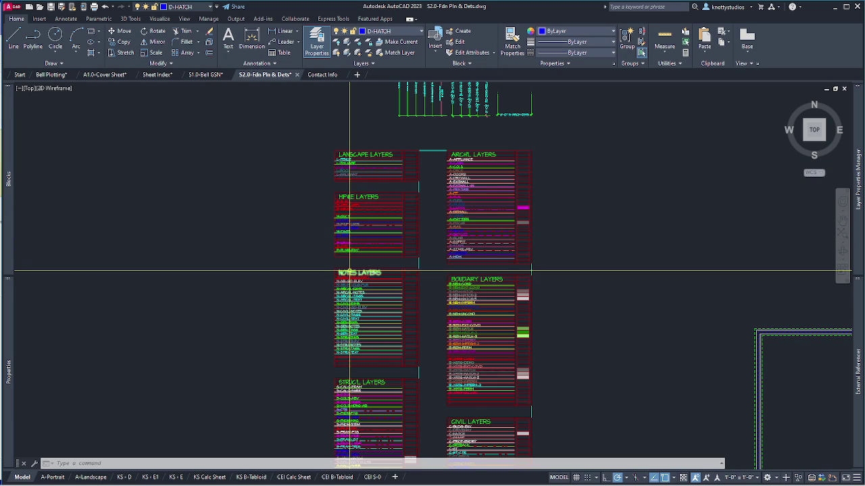
{"action": "scroll", "coordinate": [348, 382], "scroll_direction": "down", "scroll_amount": 3}
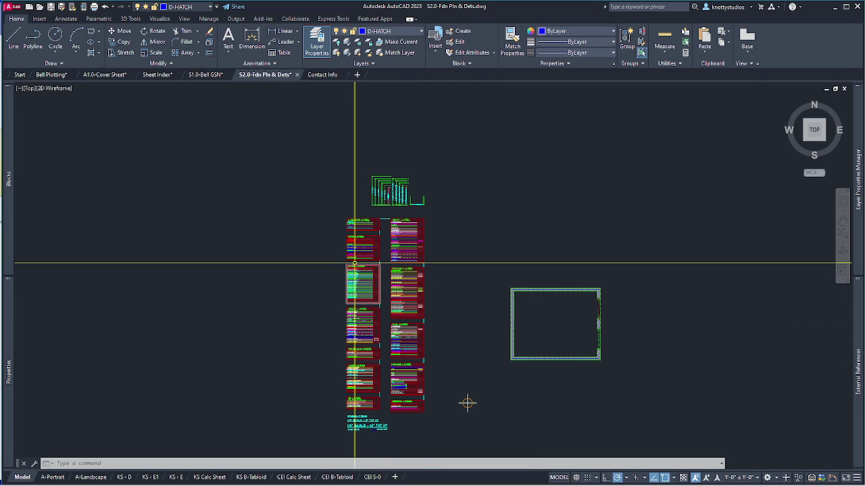
{"action": "scroll", "coordinate": [629, 404], "scroll_direction": "up", "scroll_amount": 3}
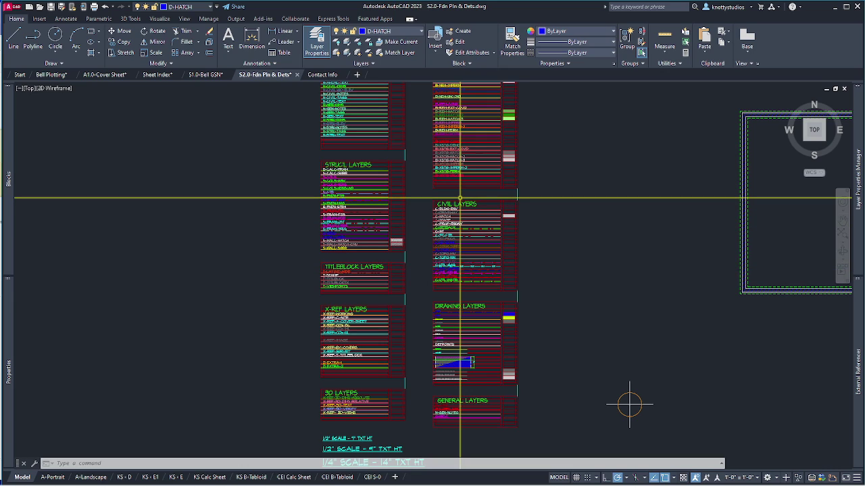
{"action": "scroll", "coordinate": [498, 280], "scroll_direction": "down", "scroll_amount": 6}
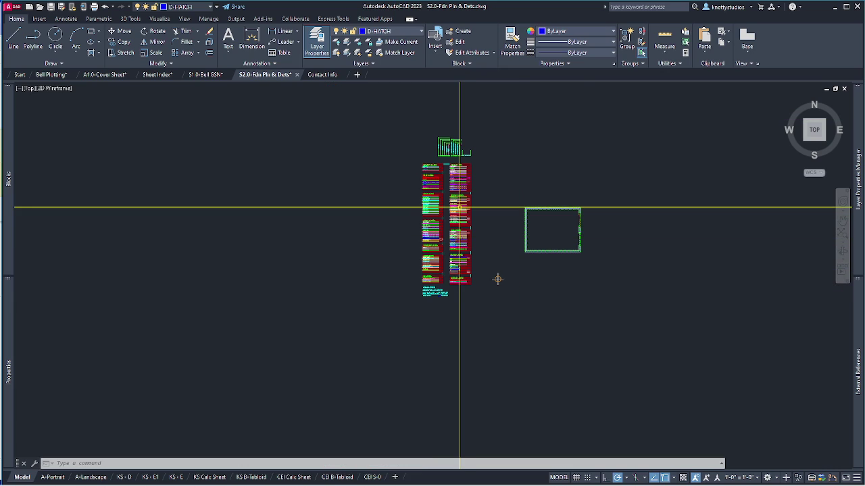
{"action": "scroll", "coordinate": [518, 341], "scroll_direction": "up", "scroll_amount": 2}
{"action": "scroll", "coordinate": [463, 210], "scroll_direction": "up", "scroll_amount": 3}
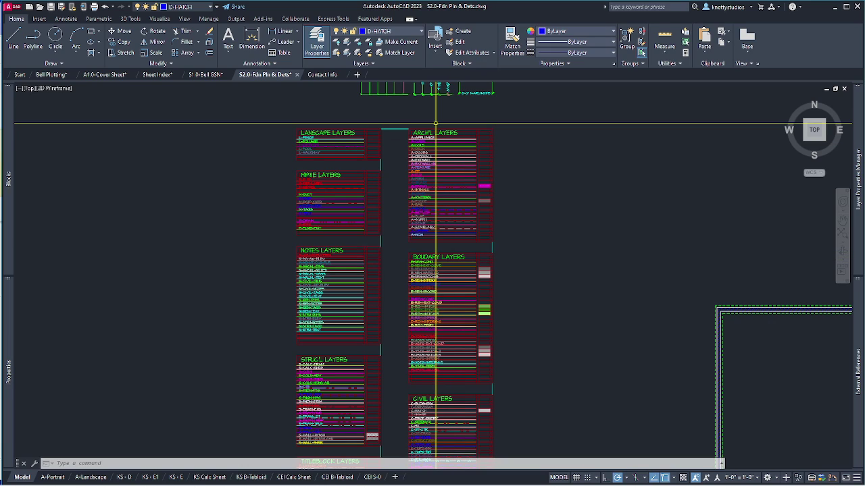
{"action": "scroll", "coordinate": [361, 200], "scroll_direction": "down", "scroll_amount": 3}
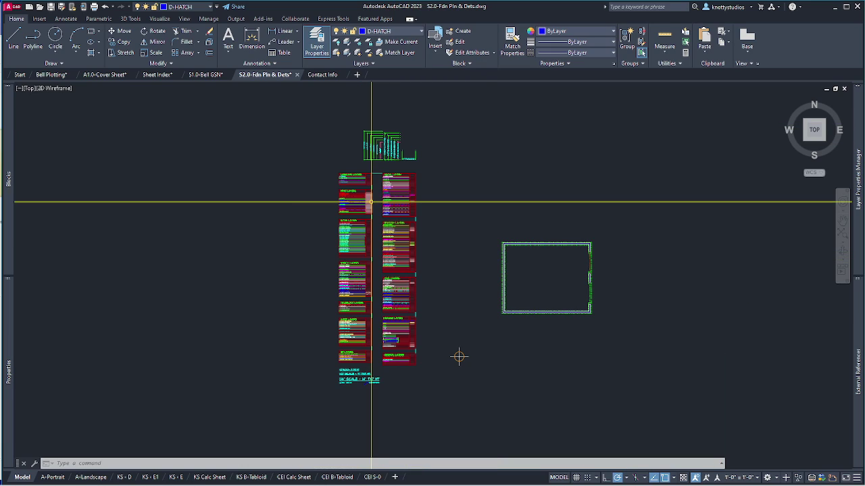
Delete the layer legend tables and the sample dimensions above them, keeping only the 11'-0½" N-STRU-DIMS and 10'-0½" N-GEN-DIMS samples.
{"action": "left_click", "coordinate": [320, 167]}
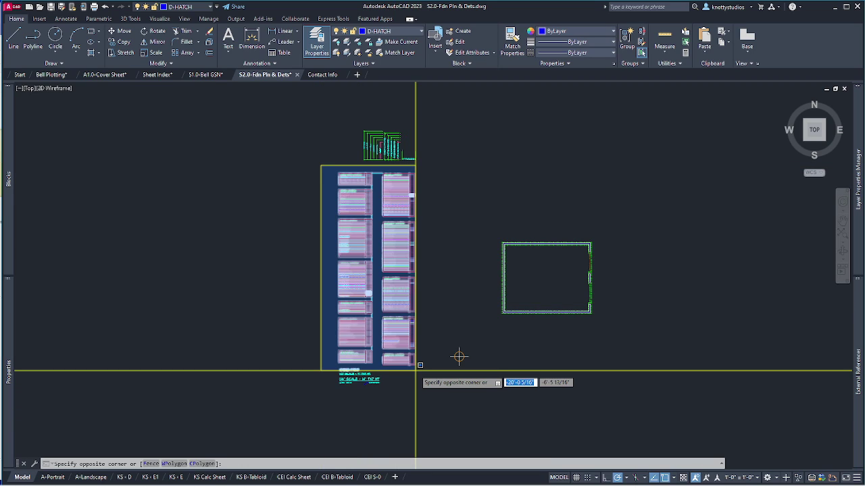
{"action": "left_click", "coordinate": [417, 368]}
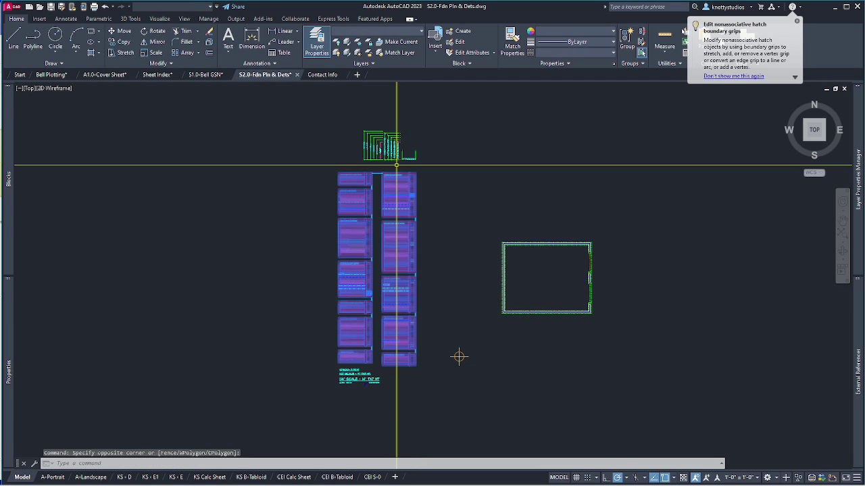
{"action": "scroll", "coordinate": [392, 168], "scroll_direction": "up", "scroll_amount": 6}
{"action": "scroll", "coordinate": [390, 157], "scroll_direction": "up", "scroll_amount": 2}
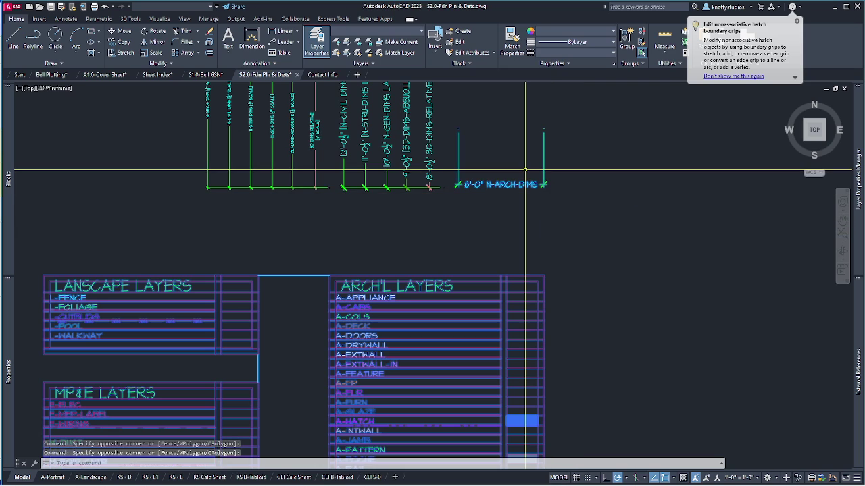
{"action": "scroll", "coordinate": [358, 187], "scroll_direction": "down", "scroll_amount": 4}
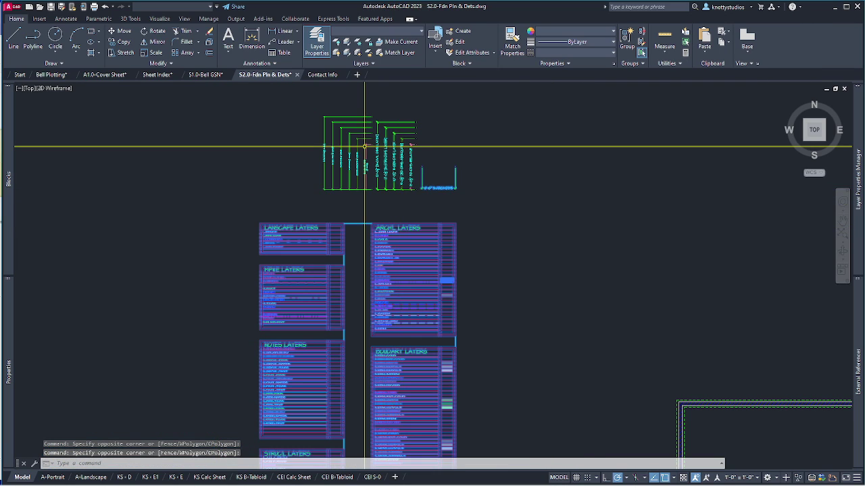
{"action": "scroll", "coordinate": [360, 143], "scroll_direction": "up", "scroll_amount": 5}
{"action": "left_click", "coordinate": [381, 203]}
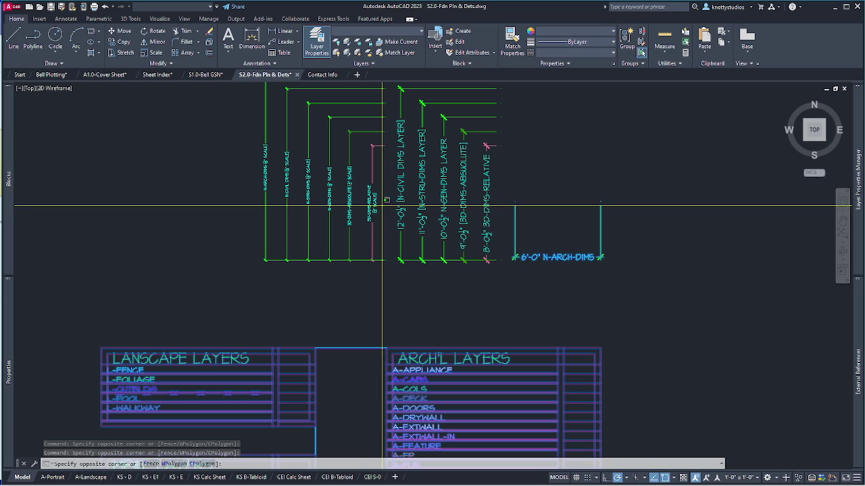
{"action": "left_click", "coordinate": [250, 135]}
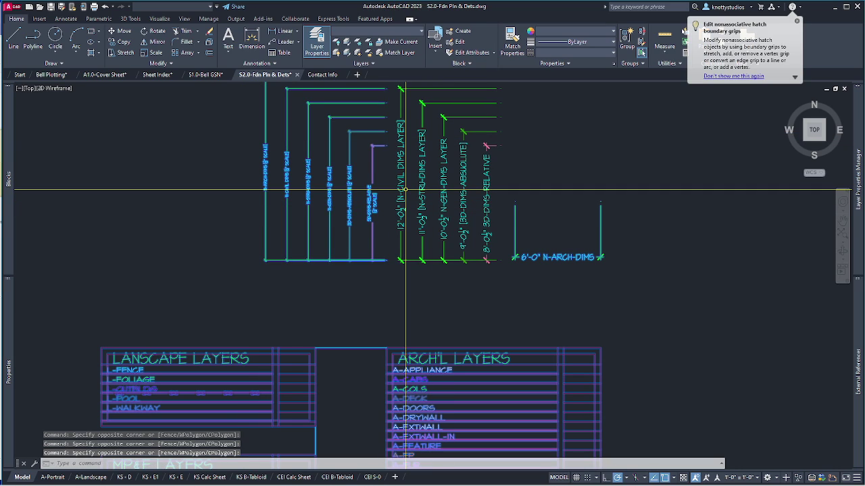
{"action": "left_click", "coordinate": [467, 191]}
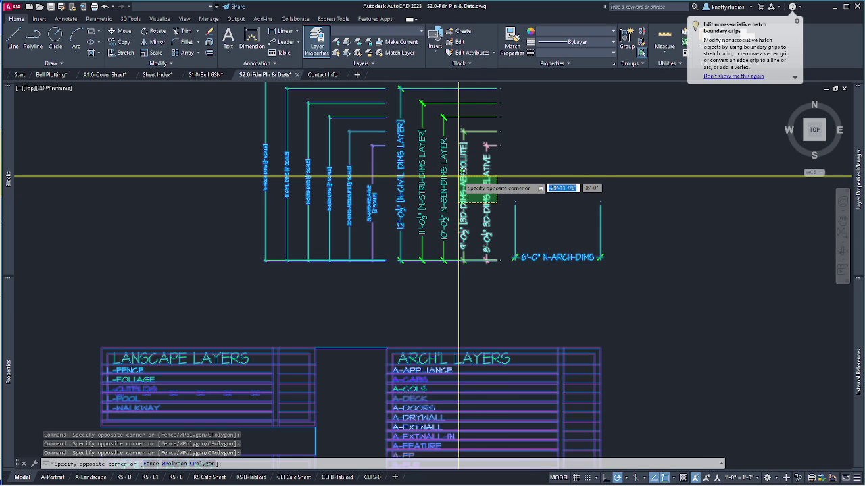
{"action": "left_click", "coordinate": [476, 221]}
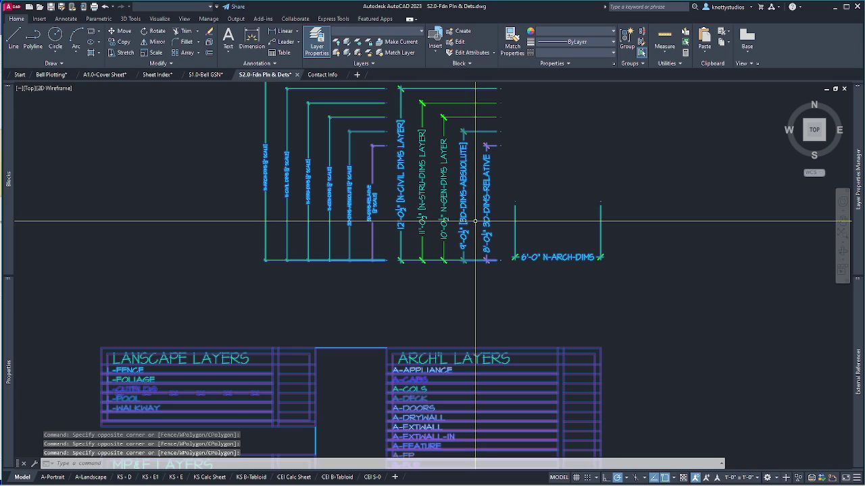
{"action": "key", "text": "Delete"}
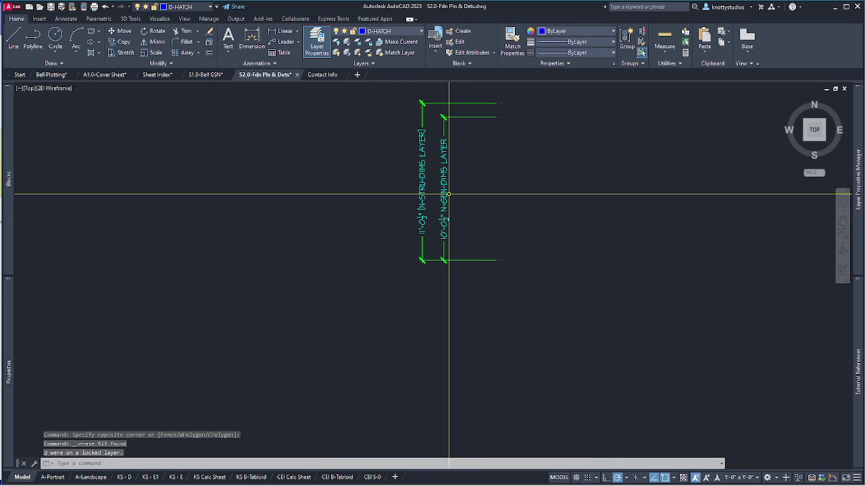
Unlock the X-REF-CDs-ML layer of the leftover legend text.
{"action": "scroll", "coordinate": [449, 194], "scroll_direction": "down", "scroll_amount": 5}
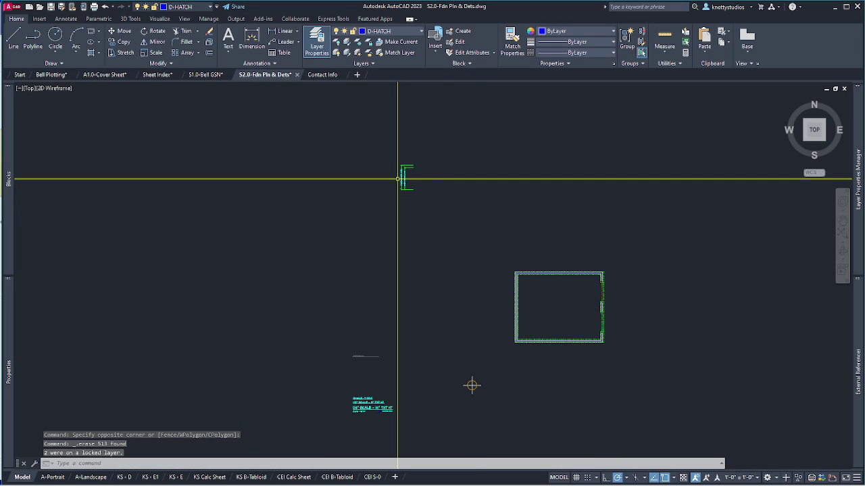
{"action": "left_click", "coordinate": [404, 33]}
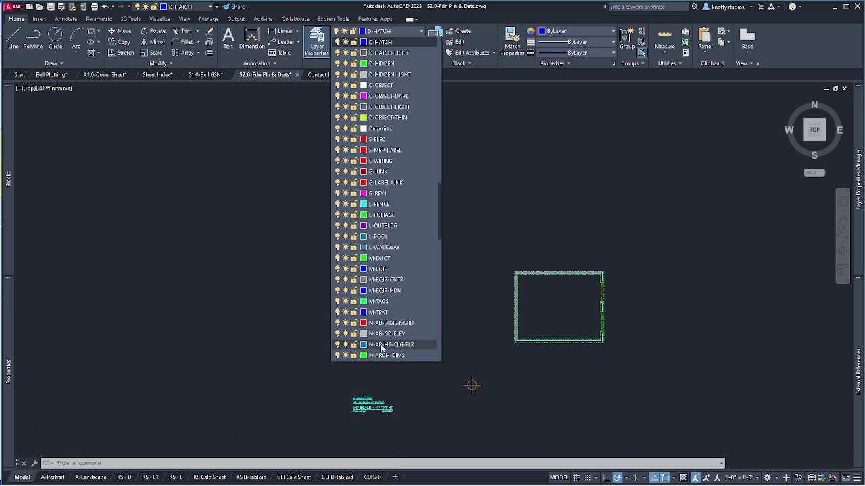
{"action": "left_click", "coordinate": [477, 277]}
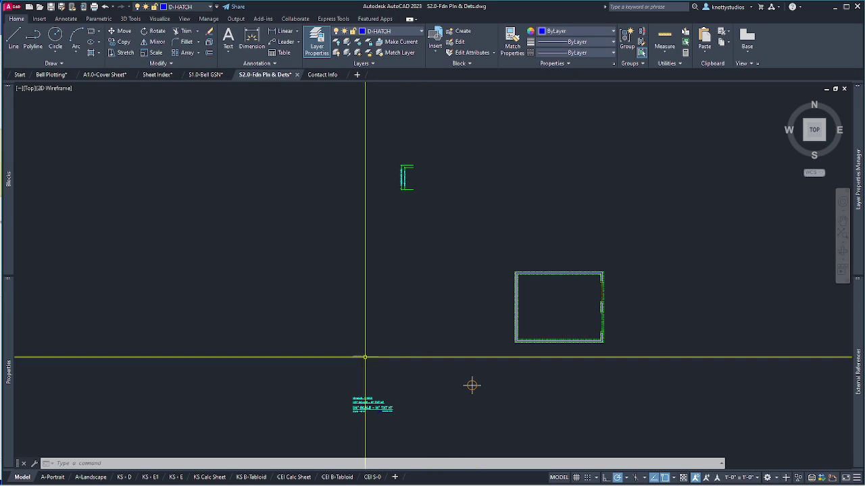
{"action": "scroll", "coordinate": [348, 371], "scroll_direction": "up", "scroll_amount": 5}
{"action": "scroll", "coordinate": [540, 209], "scroll_direction": "up", "scroll_amount": 2}
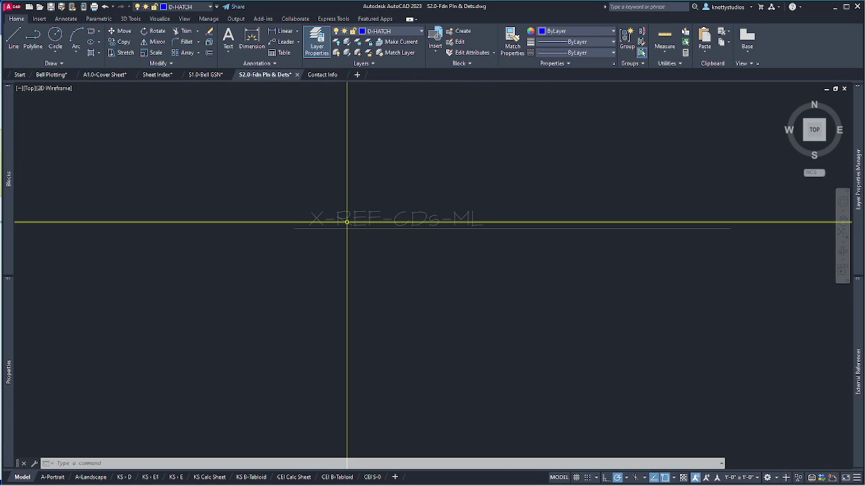
{"action": "left_click", "coordinate": [359, 218]}
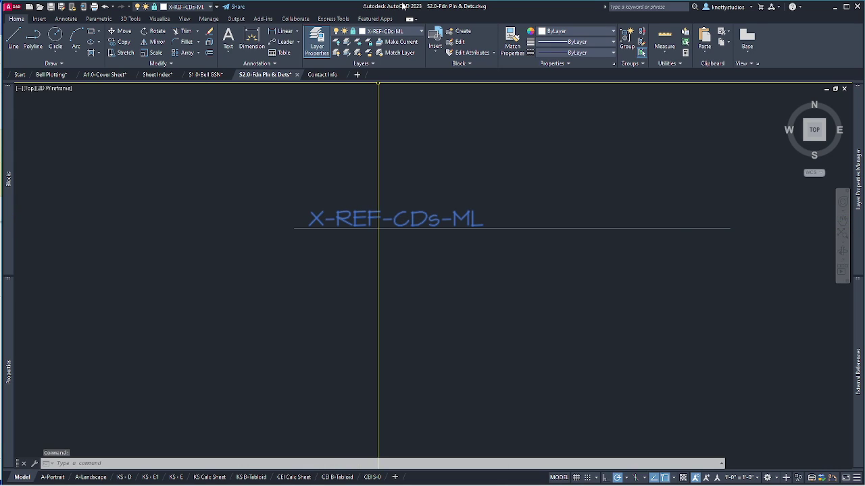
{"action": "left_click", "coordinate": [352, 34]}
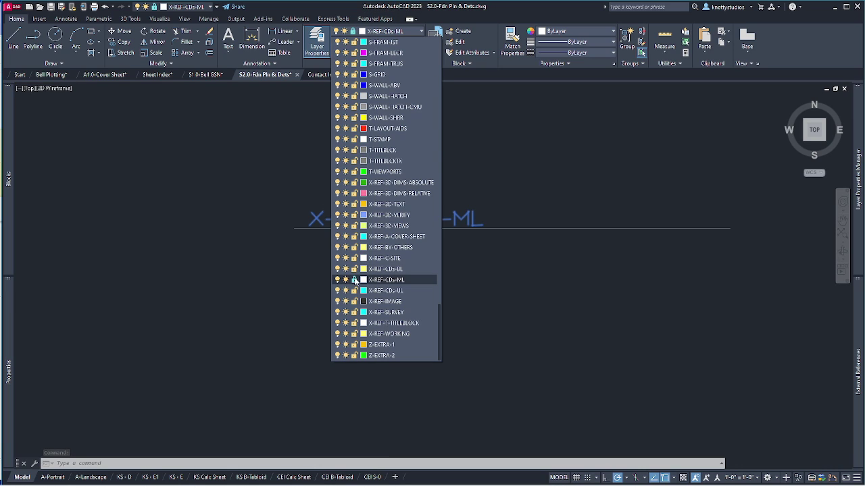
{"action": "left_click", "coordinate": [353, 280]}
{"action": "left_click", "coordinate": [276, 280]}
Delete the leftover X-REF-CDs-ML text together with the line beneath it.
{"action": "left_click", "coordinate": [546, 241]}
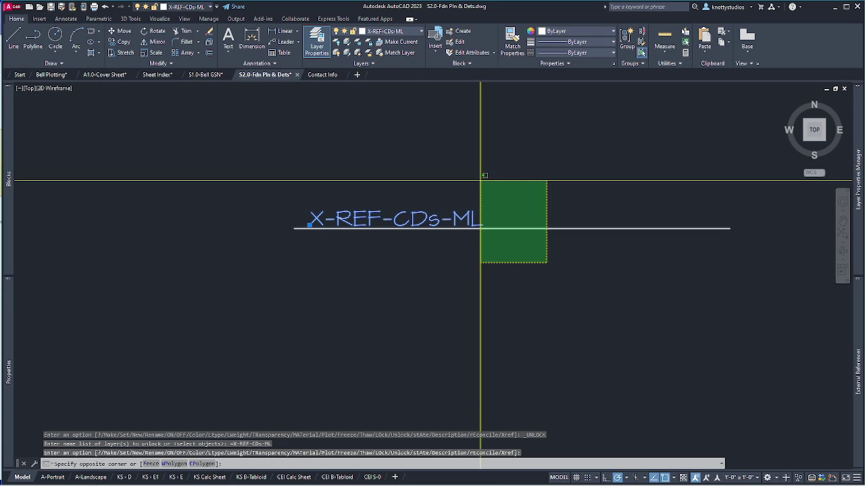
{"action": "left_click", "coordinate": [472, 177]}
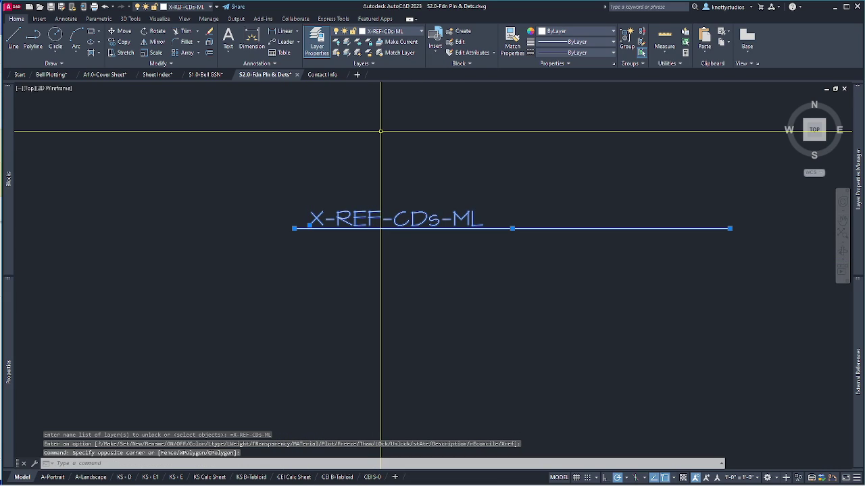
{"action": "key", "text": "Delete"}
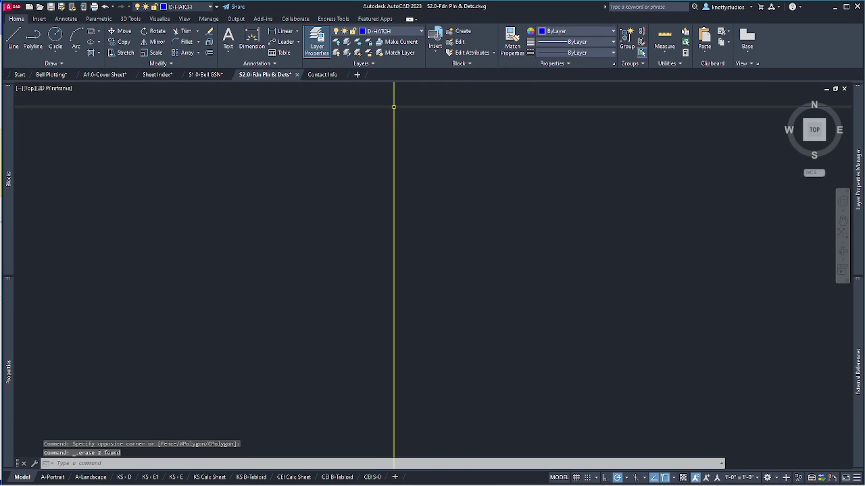
Lock the X-REF-CDs-ML layer again.
{"action": "left_click", "coordinate": [399, 33]}
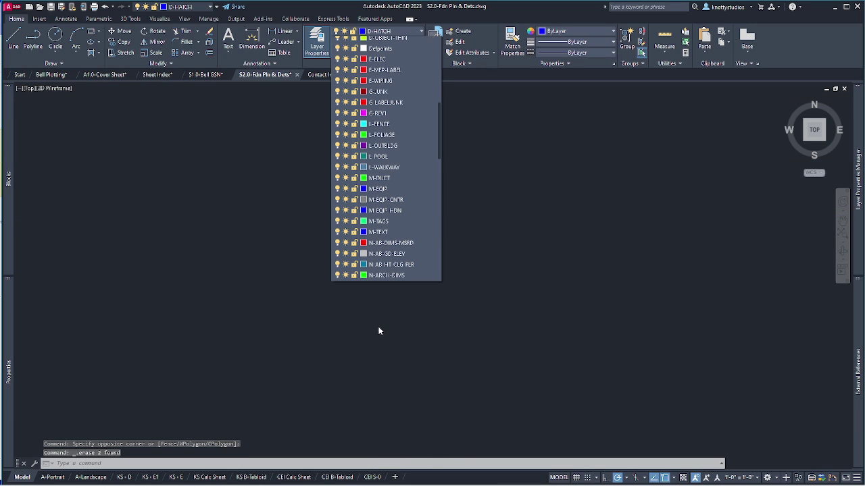
{"action": "scroll", "coordinate": [363, 305], "scroll_direction": "down", "scroll_amount": 15}
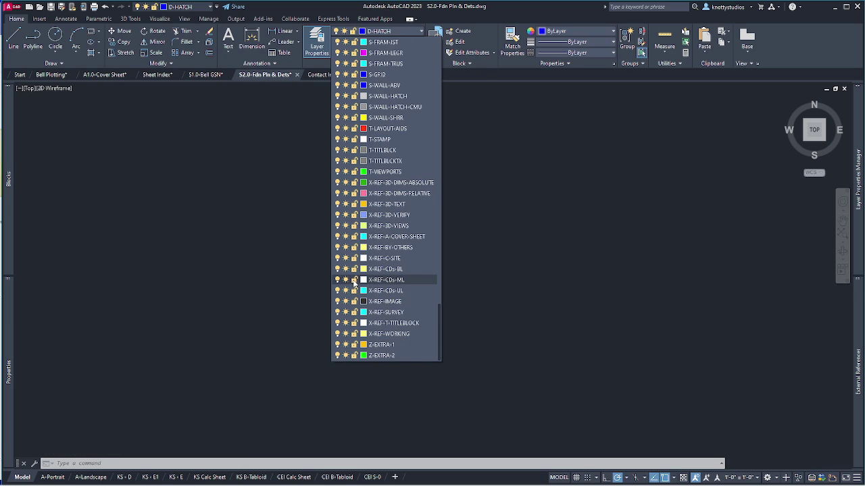
{"action": "left_click", "coordinate": [354, 280]}
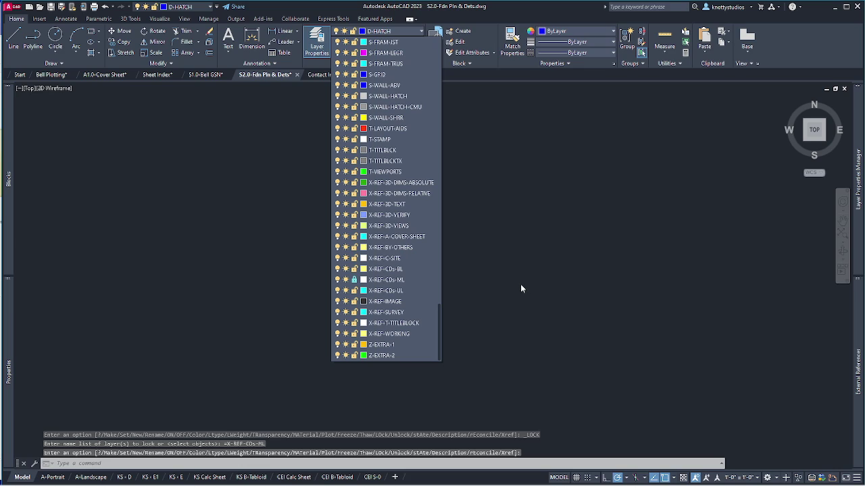
{"action": "left_click", "coordinate": [520, 288]}
Reload the unloaded A4.0-Flr Pln external reference.
{"action": "scroll", "coordinate": [570, 323], "scroll_direction": "down", "scroll_amount": 3}
{"action": "scroll", "coordinate": [462, 298], "scroll_direction": "up", "scroll_amount": 2}
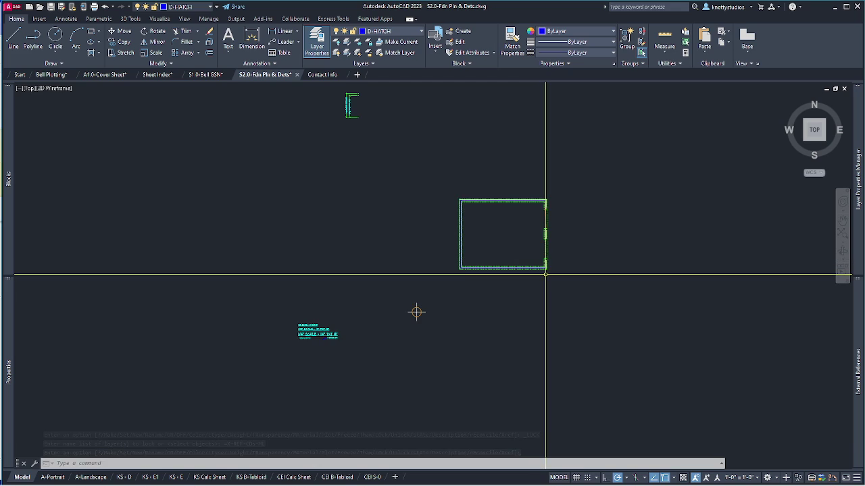
{"action": "mouse_move", "coordinate": [857, 353]}
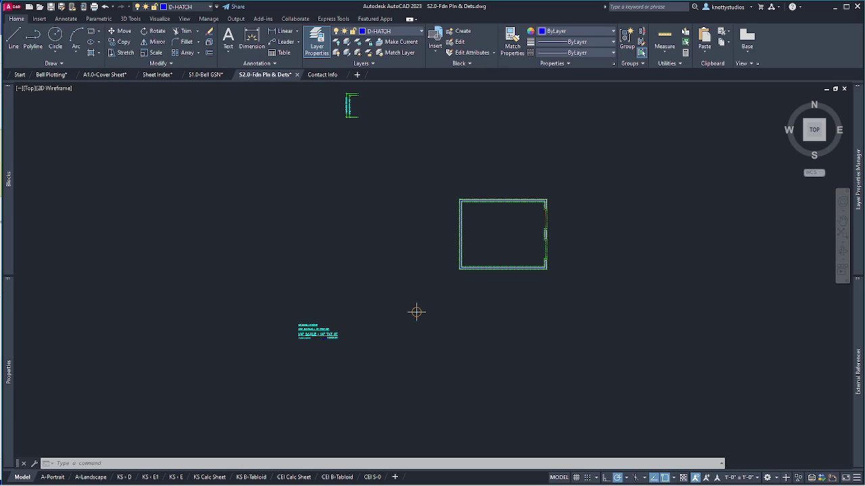
{"action": "mouse_move", "coordinate": [861, 390]}
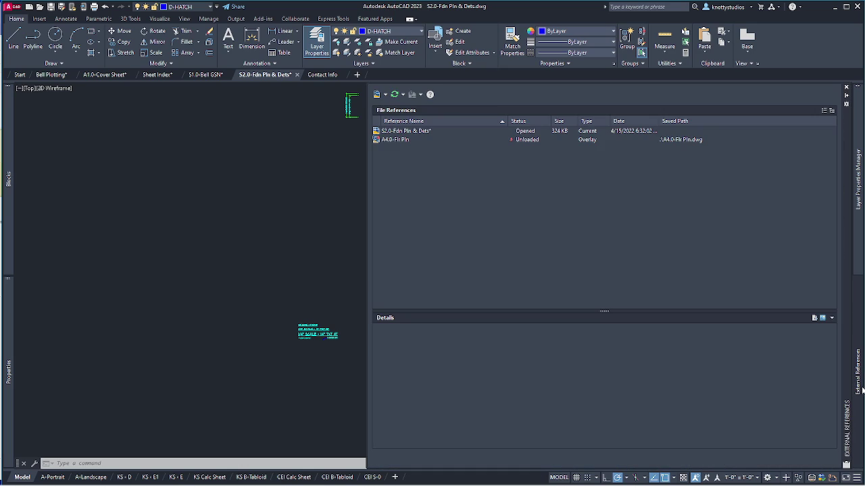
{"action": "right_click", "coordinate": [427, 141]}
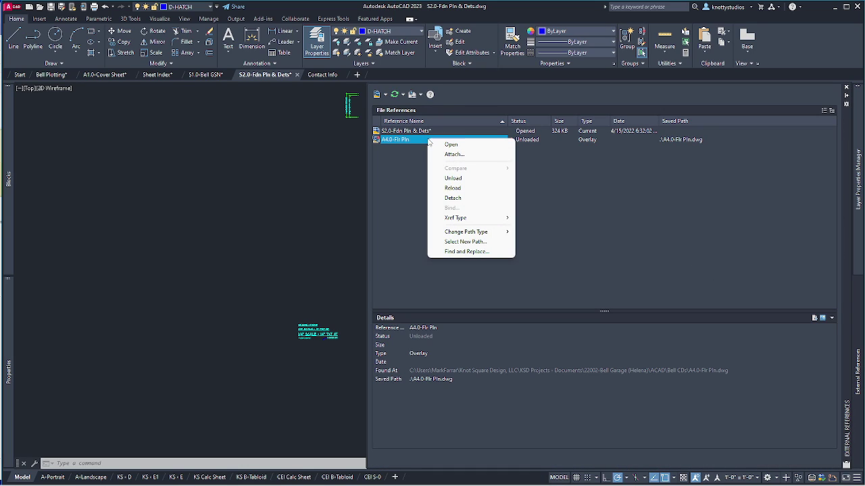
{"action": "left_click", "coordinate": [446, 188]}
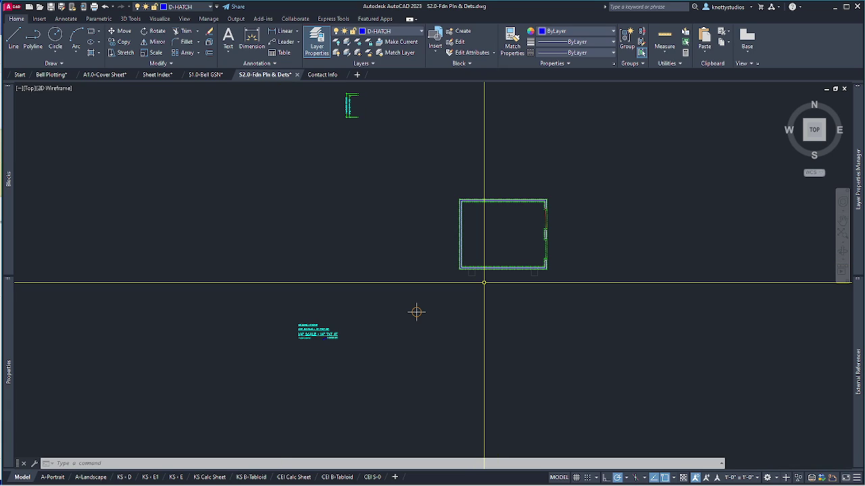
Make S-FNDN-STEM the current layer.
{"action": "scroll", "coordinate": [481, 263], "scroll_direction": "up", "scroll_amount": 6}
{"action": "scroll", "coordinate": [396, 203], "scroll_direction": "up", "scroll_amount": 3}
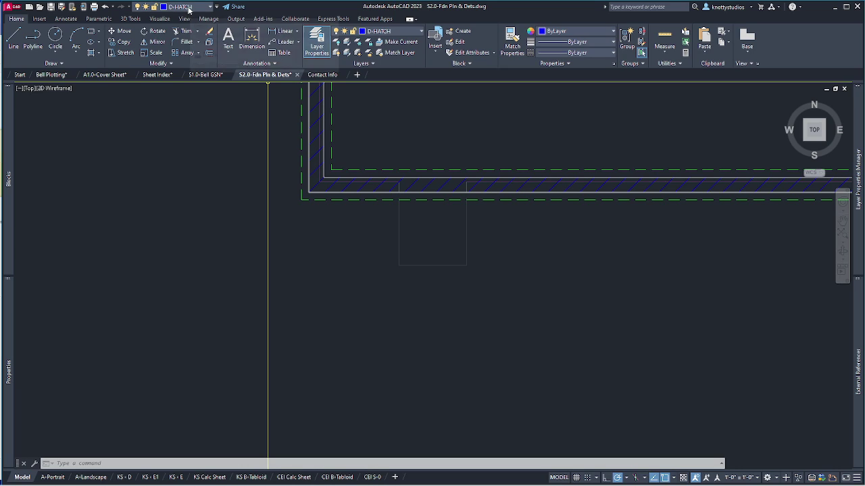
{"action": "left_click", "coordinate": [367, 34]}
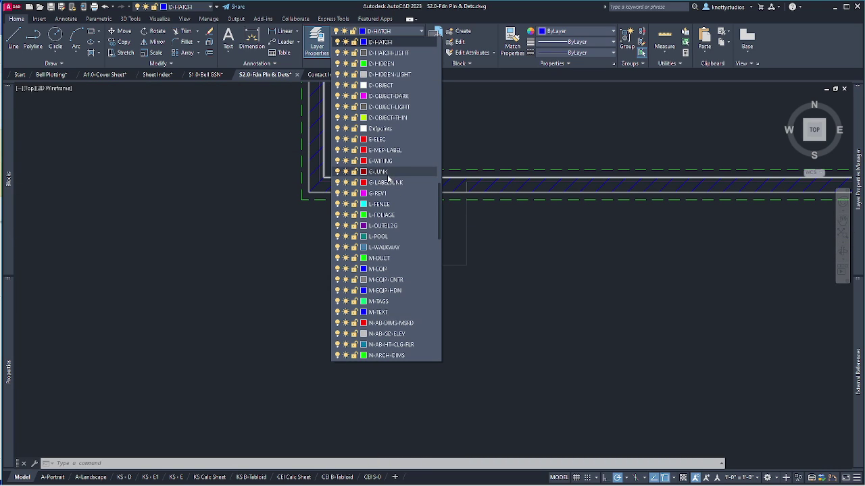
{"action": "scroll", "coordinate": [383, 272], "scroll_direction": "down", "scroll_amount": 10}
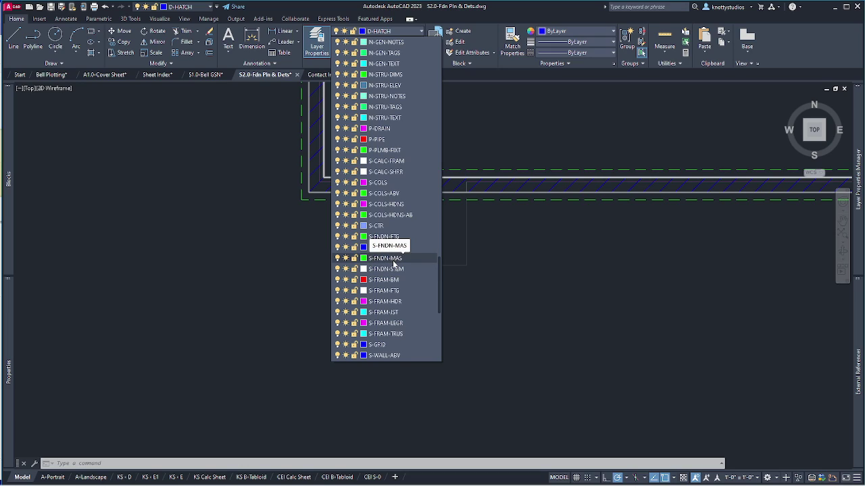
{"action": "left_click", "coordinate": [395, 269]}
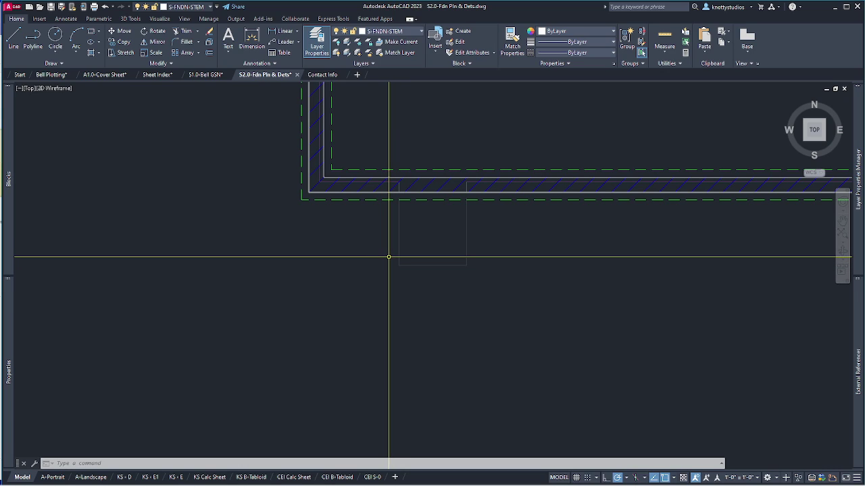
Draw a three-sided polyline over the lower-left pad of the floor plan reference, starting at the wall's outer face and ending just short of it.
{"action": "type", "text": "pl"}
{"action": "key", "text": "Return"}
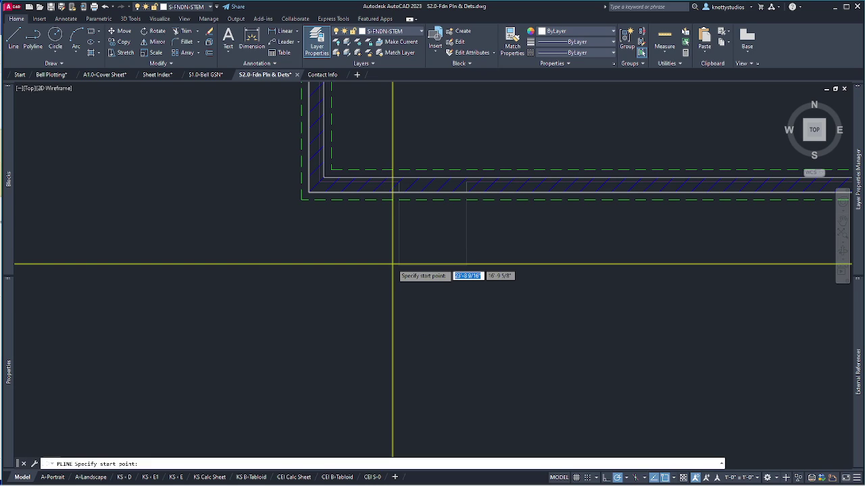
{"action": "left_click", "coordinate": [398, 193]}
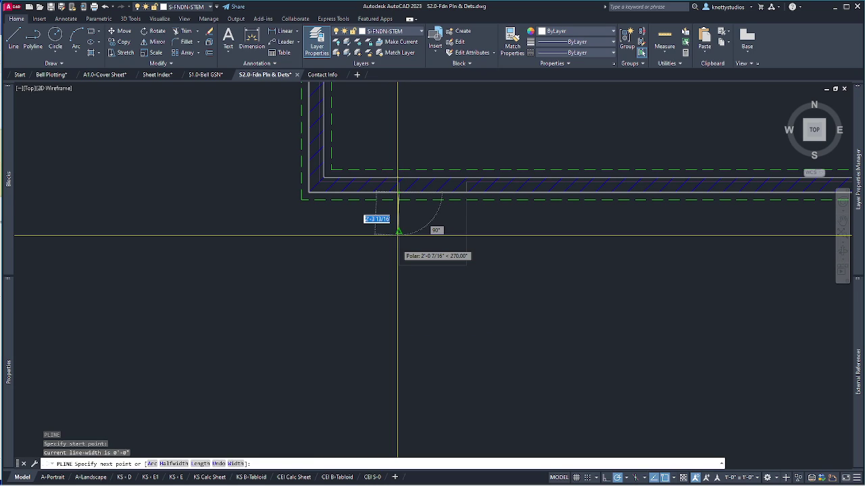
{"action": "left_click", "coordinate": [398, 264]}
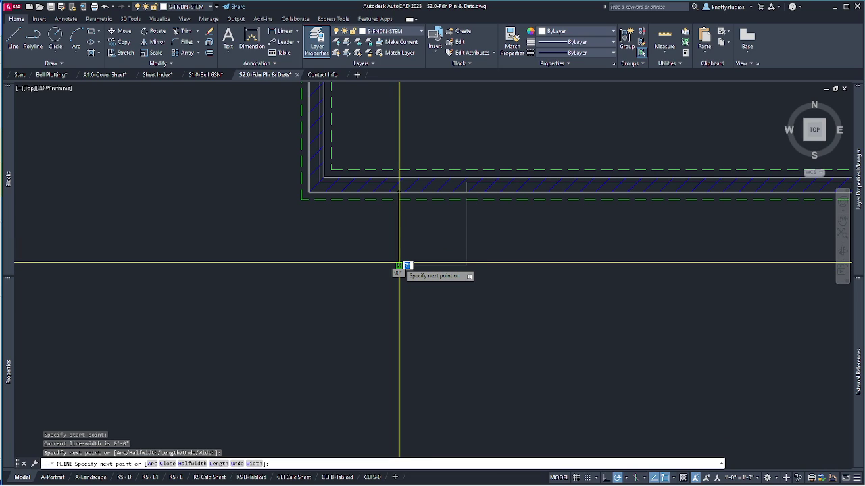
{"action": "left_click", "coordinate": [466, 265]}
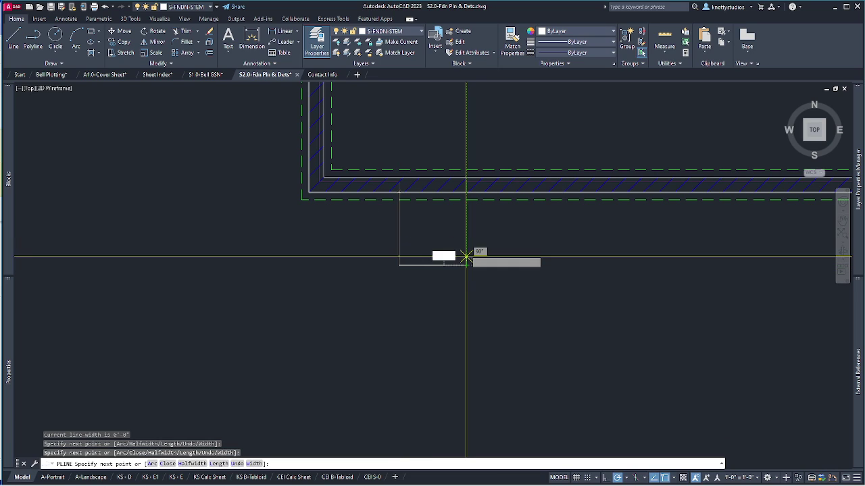
{"action": "left_click", "coordinate": [466, 197]}
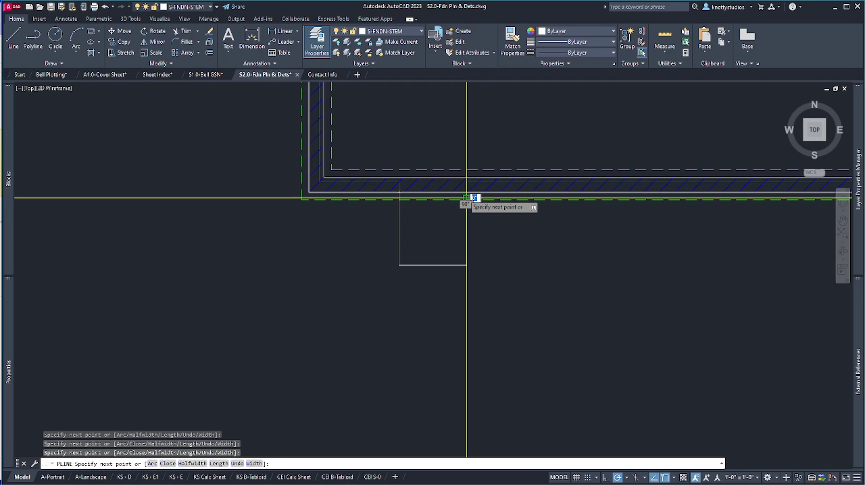
{"action": "key", "text": "space"}
Extend the open end of the pad outline to the outer face of the bottom wall.
{"action": "type", "text": "ex"}
{"action": "key", "text": "space"}
{"action": "left_click", "coordinate": [496, 193]}
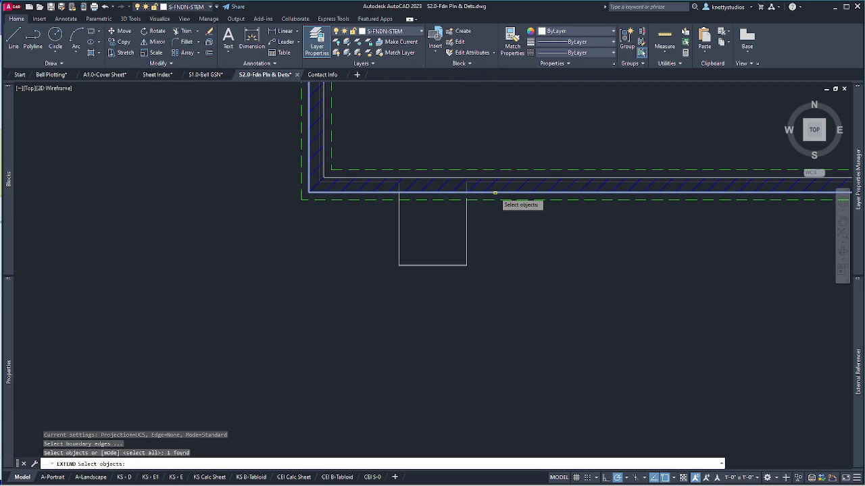
{"action": "key", "text": "space"}
{"action": "left_click", "coordinate": [488, 201]}
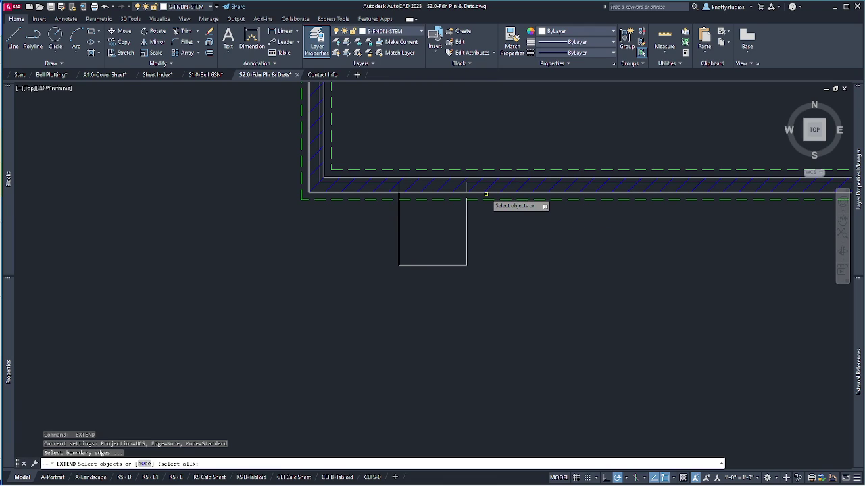
{"action": "left_click", "coordinate": [482, 203]}
{"action": "left_click", "coordinate": [479, 215]}
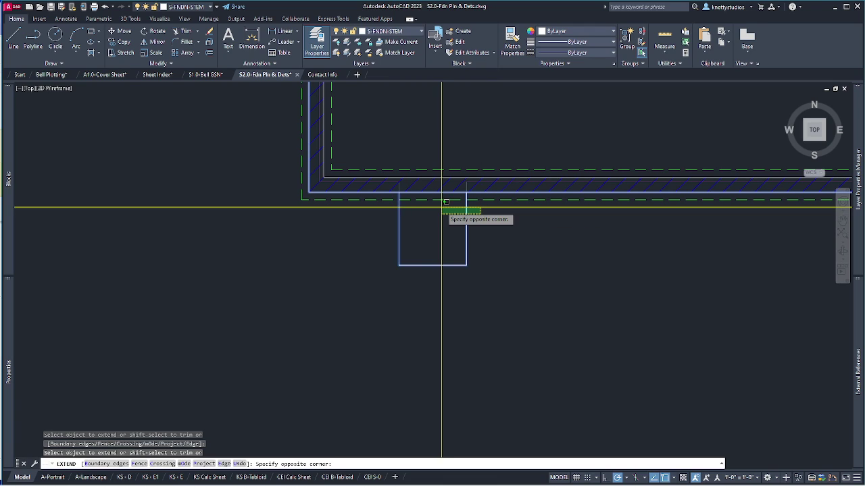
{"action": "left_click", "coordinate": [440, 266]}
{"action": "key", "text": "space"}
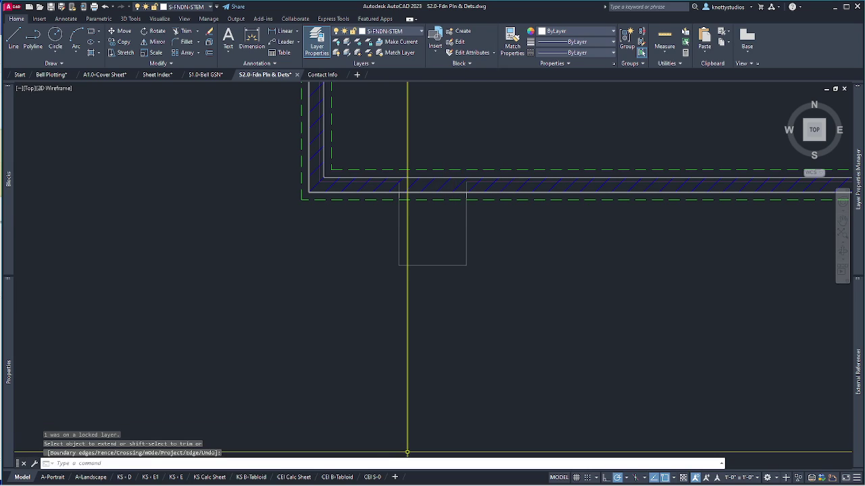
Set the Extend command's mode to Standard and leave the command.
{"action": "type", "text": "ex"}
{"action": "key", "text": "space"}
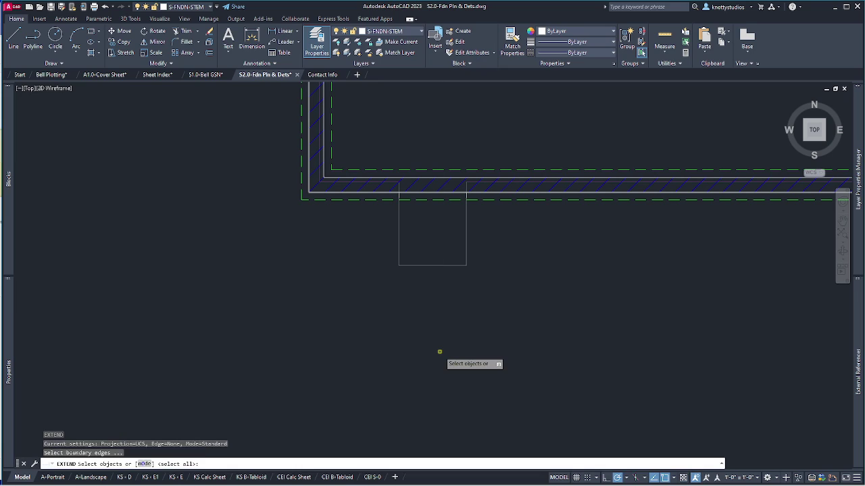
{"action": "left_click", "coordinate": [144, 464]}
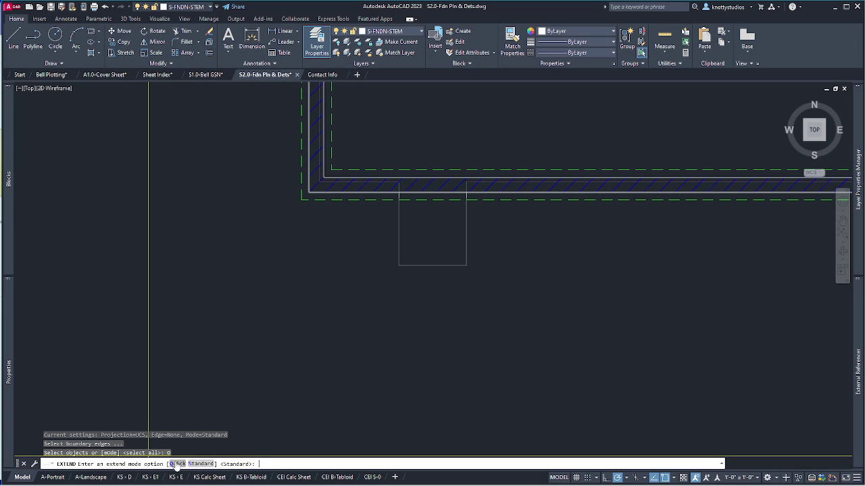
{"action": "type", "text": "S"}
{"action": "key", "text": "Return"}
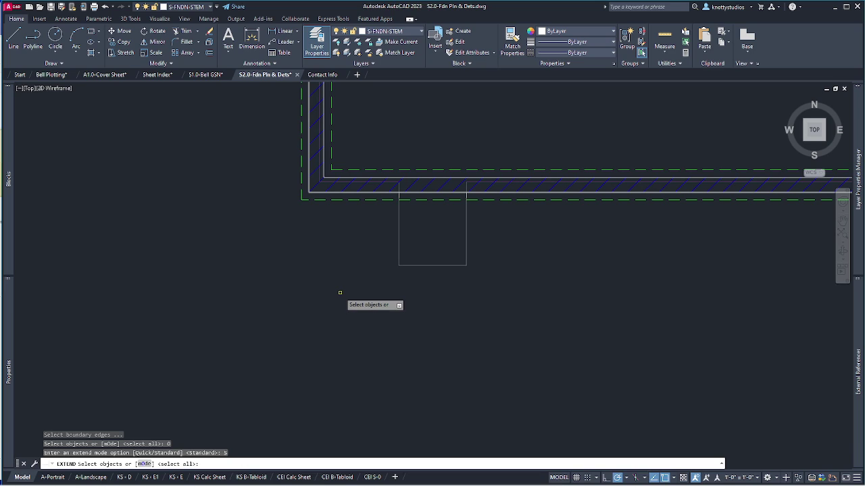
{"action": "key", "text": "Escape"}
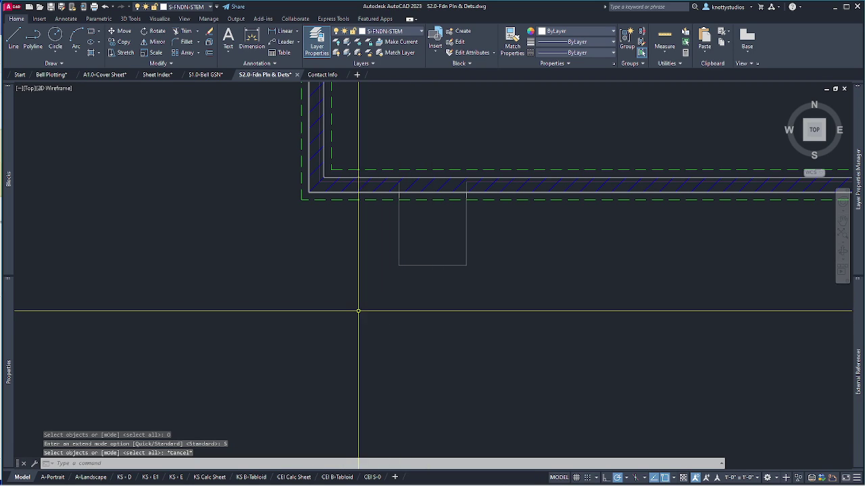
Examine up close where the pad outline's ends meet the outer face of the wall.
{"action": "scroll", "coordinate": [351, 308], "scroll_direction": "down", "scroll_amount": 4}
{"action": "scroll", "coordinate": [352, 308], "scroll_direction": "up", "scroll_amount": 5}
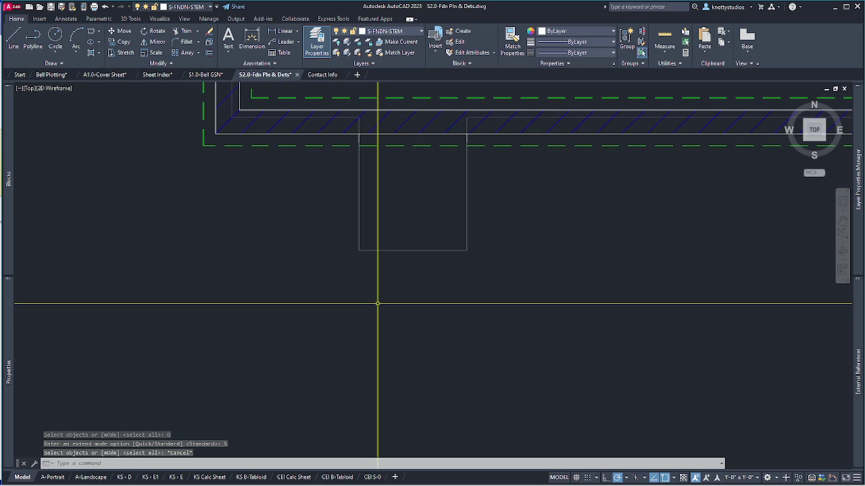
{"action": "scroll", "coordinate": [378, 302], "scroll_direction": "up", "scroll_amount": 6}
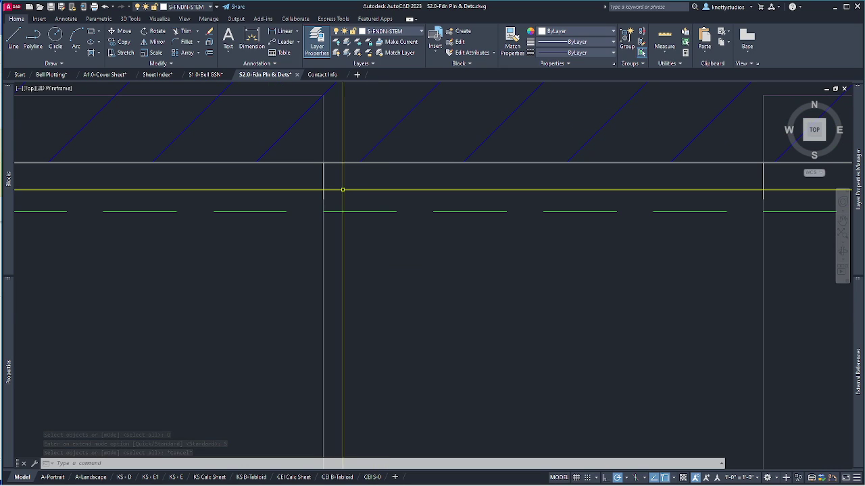
{"action": "left_click", "coordinate": [322, 164]}
{"action": "scroll", "coordinate": [324, 203], "scroll_direction": "down", "scroll_amount": 5}
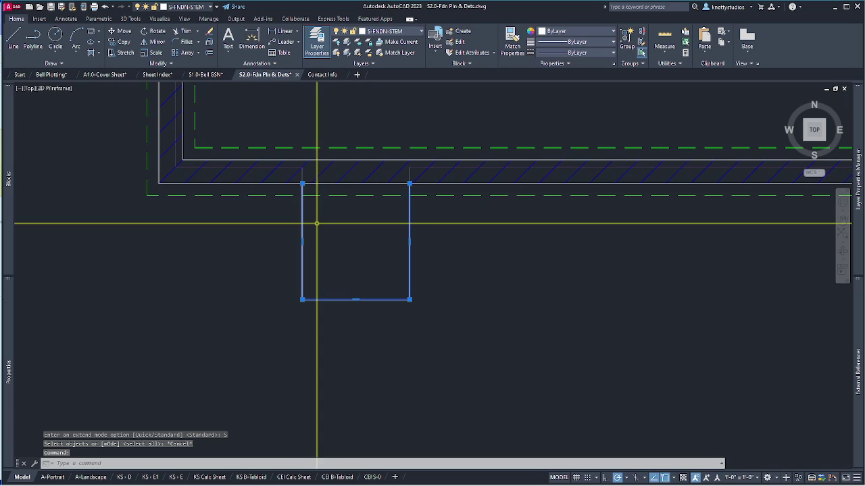
{"action": "scroll", "coordinate": [267, 243], "scroll_direction": "down", "scroll_amount": 2}
{"action": "key", "text": "Escape"}
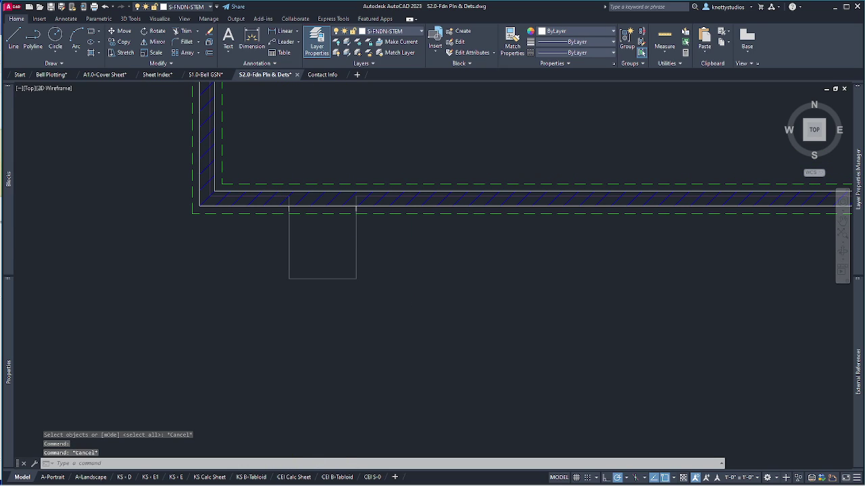
Offset the pad outline 8 inches inward.
{"action": "scroll", "coordinate": [283, 243], "scroll_direction": "up", "scroll_amount": 2}
{"action": "scroll", "coordinate": [297, 243], "scroll_direction": "down", "scroll_amount": 2}
{"action": "scroll", "coordinate": [295, 248], "scroll_direction": "up", "scroll_amount": 2}
{"action": "type", "text": "o"}
{"action": "key", "text": "Return"}
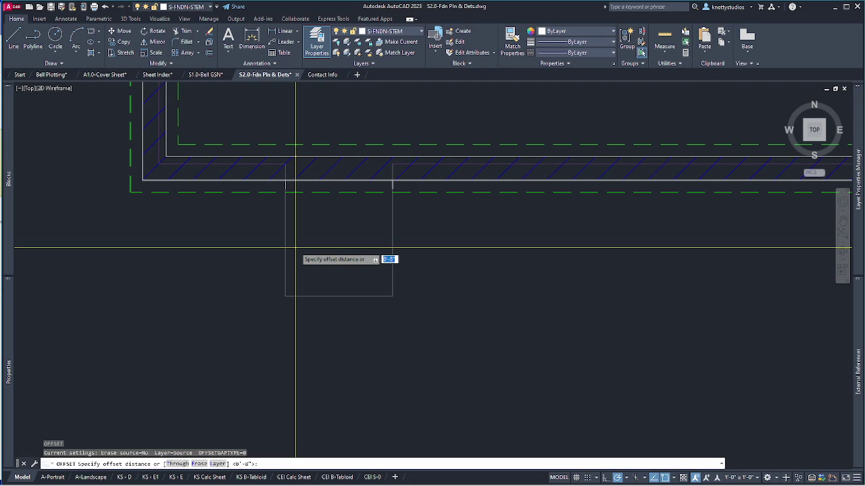
{"action": "type", "text": "8"}
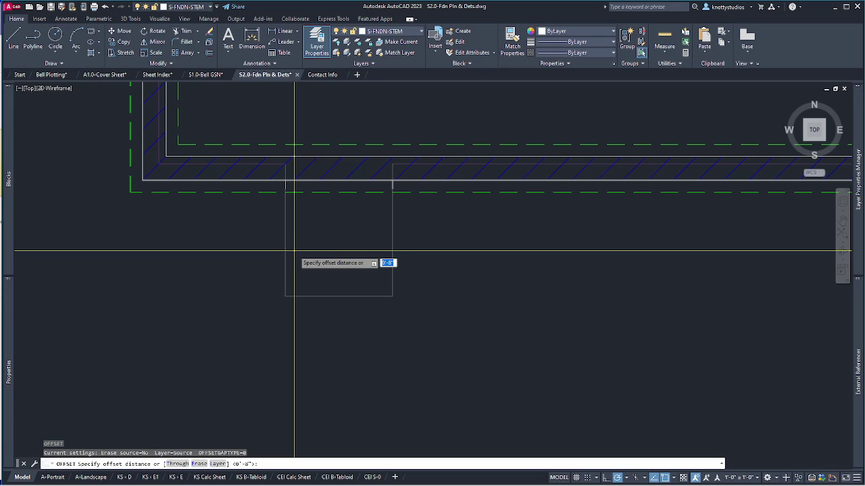
{"action": "key", "text": "Return"}
{"action": "left_click", "coordinate": [283, 250]}
{"action": "left_click", "coordinate": [297, 253]}
{"action": "key", "text": "Escape"}
Match the properties of the wall's dashed green footing line onto the inner pad outline.
{"action": "type", "text": "ma"}
{"action": "key", "text": "Return"}
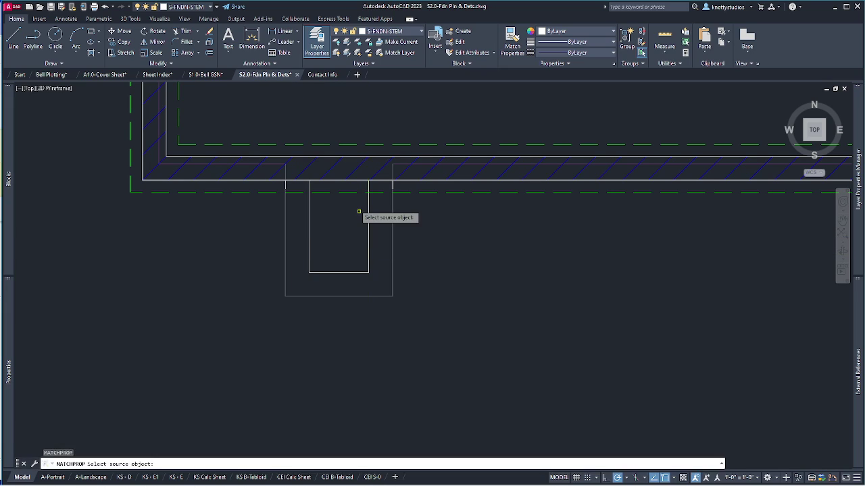
{"action": "left_click", "coordinate": [346, 192]}
{"action": "left_click", "coordinate": [309, 229]}
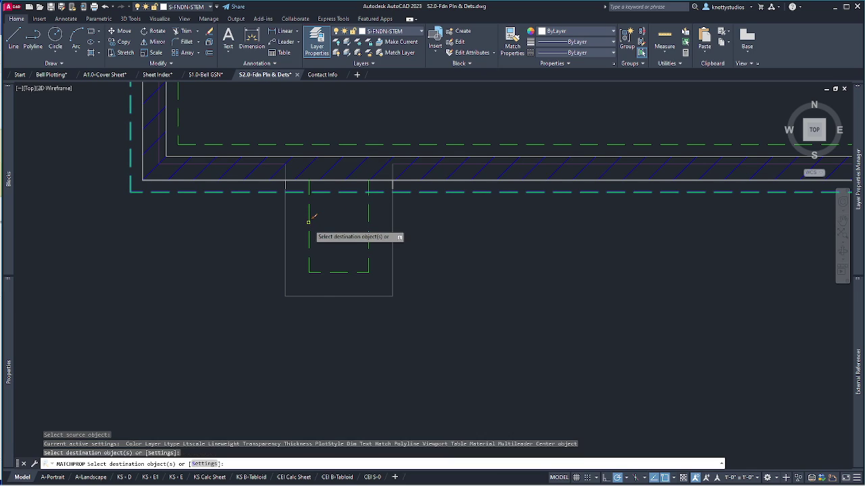
{"action": "key", "text": "Return"}
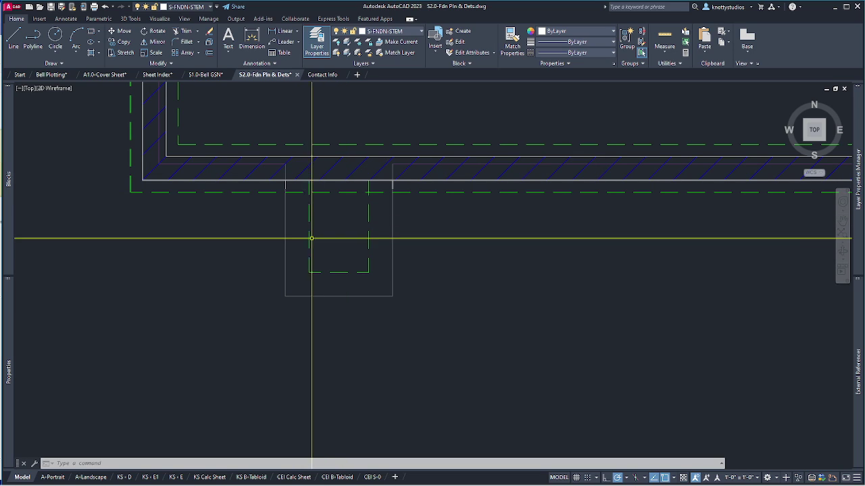
Mirror both pad outlines about a vertical line through the midpoint of the bottom wall, keeping the originals.
{"action": "scroll", "coordinate": [206, 208], "scroll_direction": "down", "scroll_amount": 2}
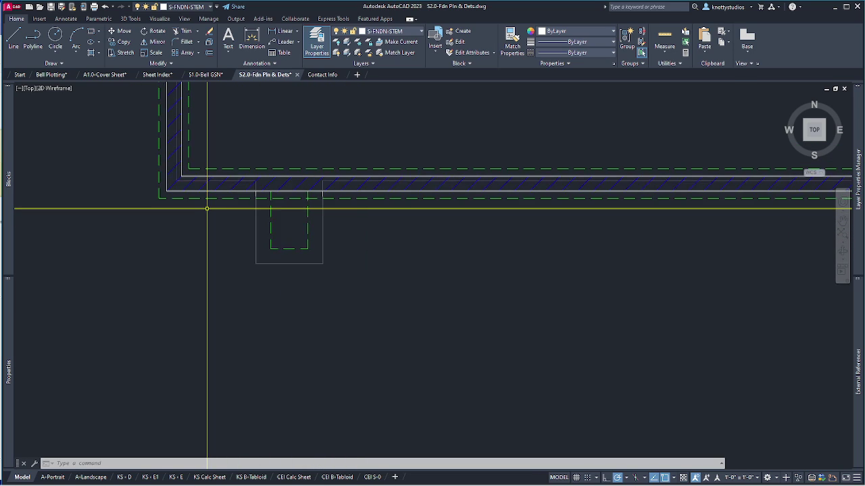
{"action": "scroll", "coordinate": [207, 209], "scroll_direction": "down", "scroll_amount": 2}
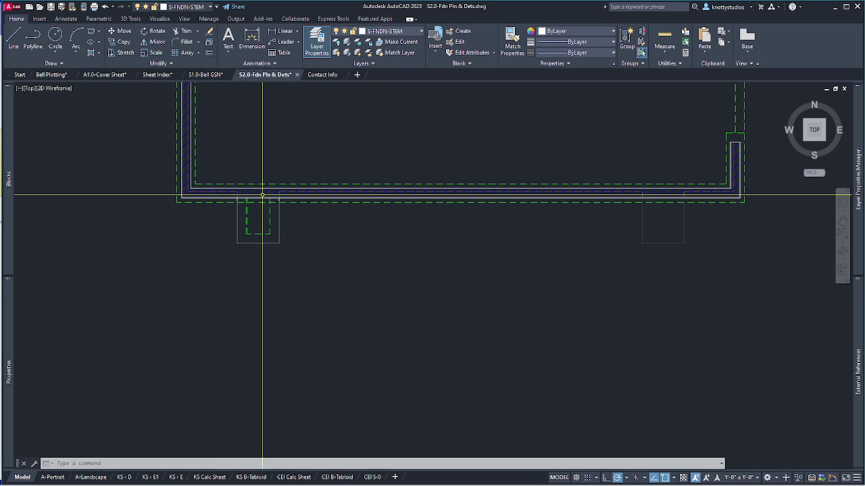
{"action": "scroll", "coordinate": [233, 223], "scroll_direction": "up", "scroll_amount": 2}
{"action": "scroll", "coordinate": [317, 294], "scroll_direction": "down", "scroll_amount": 2}
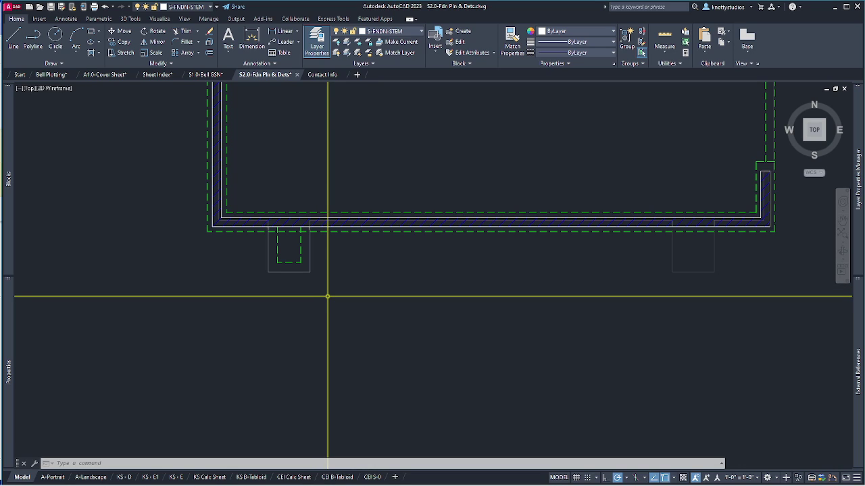
{"action": "type", "text": "mi"}
{"action": "key", "text": "Return"}
{"action": "left_click", "coordinate": [328, 295]}
{"action": "left_click", "coordinate": [272, 243]}
{"action": "key", "text": "Return"}
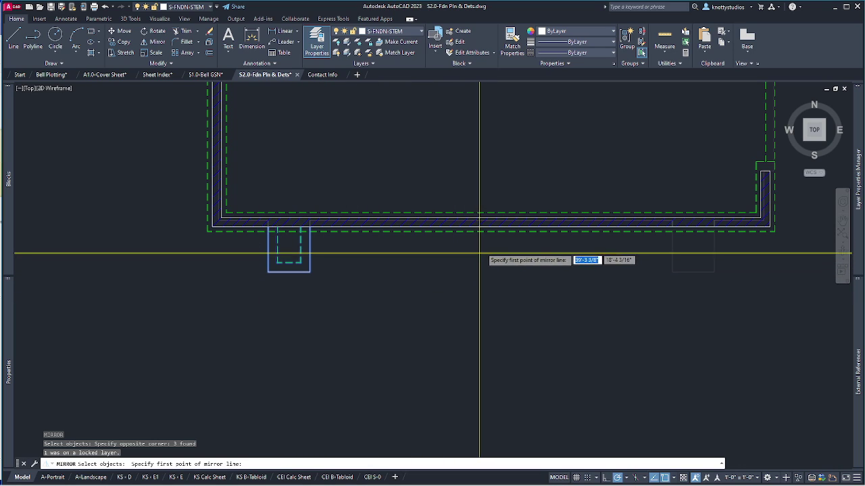
{"action": "left_click", "coordinate": [491, 222]}
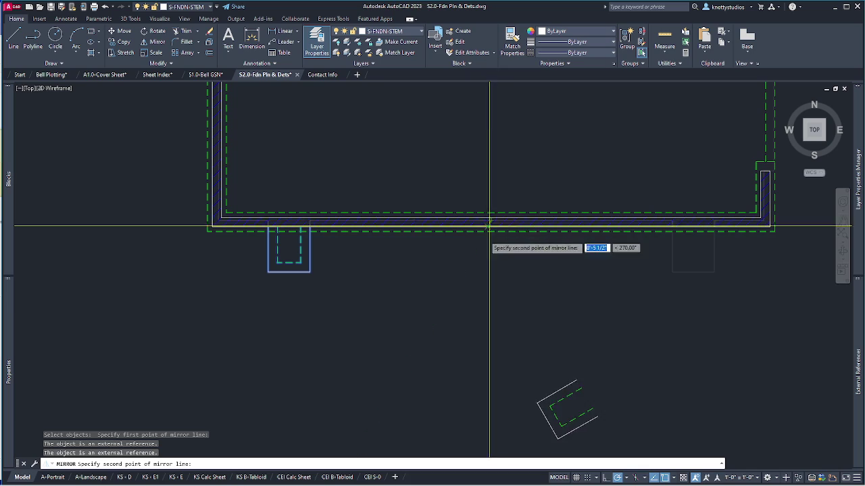
{"action": "left_click", "coordinate": [491, 283]}
{"action": "key", "text": "Return"}
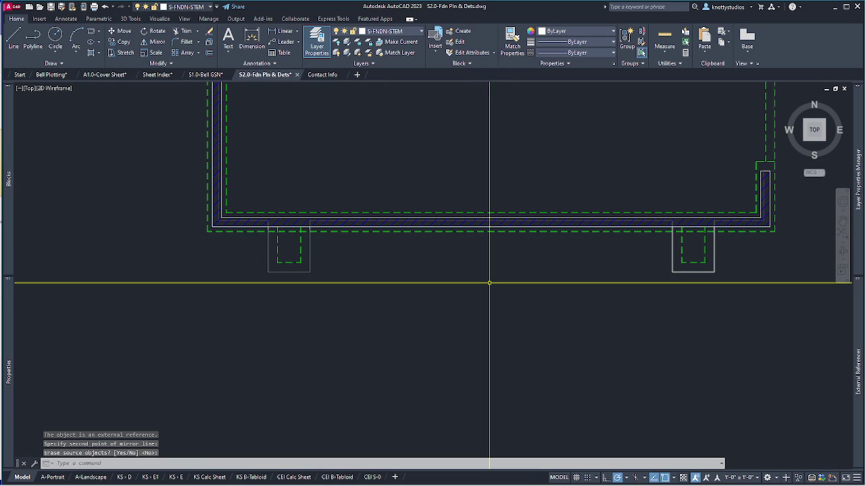
Save the foundation plan drawing.
{"action": "scroll", "coordinate": [704, 246], "scroll_direction": "up", "scroll_amount": 8}
{"action": "scroll", "coordinate": [704, 242], "scroll_direction": "down", "scroll_amount": 10}
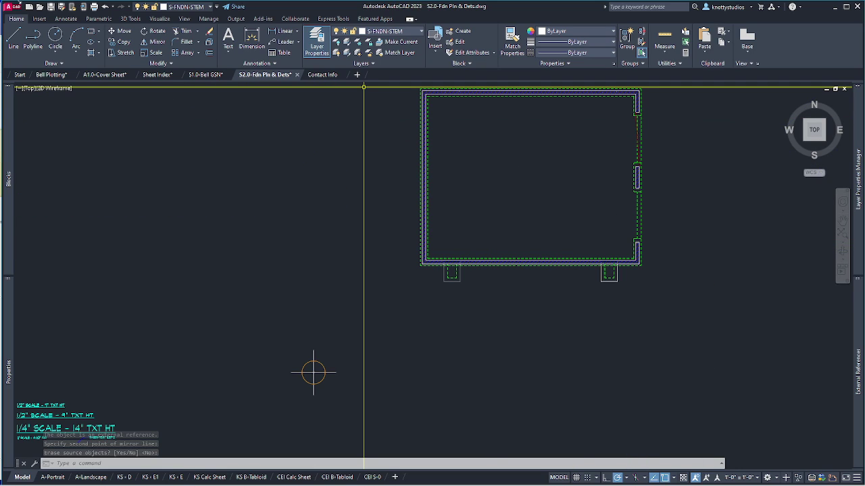
{"action": "left_click", "coordinate": [50, 8]}
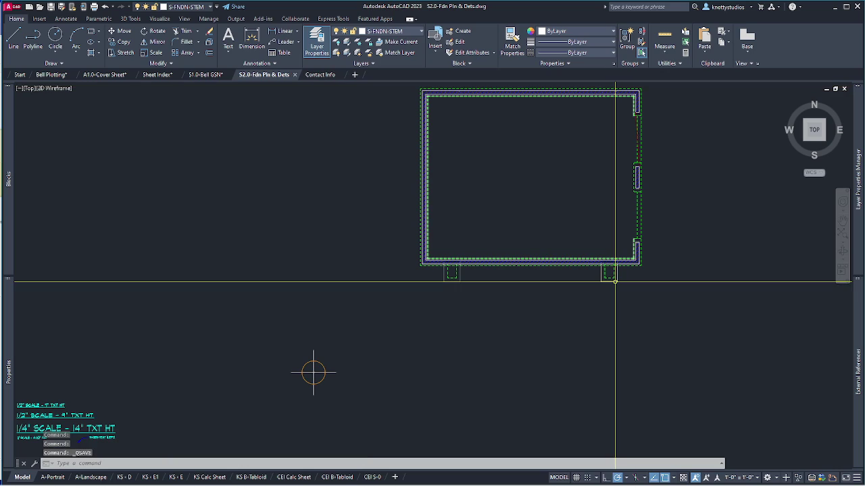
{"action": "scroll", "coordinate": [623, 355], "scroll_direction": "down", "scroll_amount": 6}
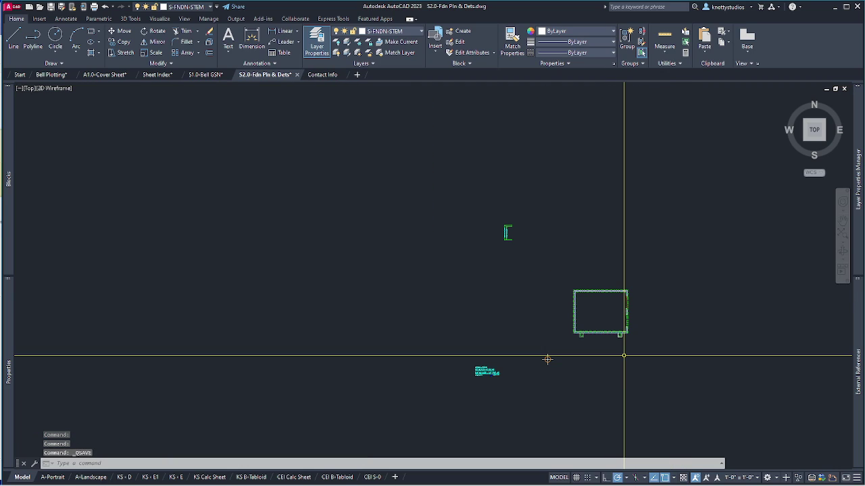
{"action": "scroll", "coordinate": [639, 314], "scroll_direction": "up", "scroll_amount": 4}
{"action": "scroll", "coordinate": [571, 324], "scroll_direction": "down", "scroll_amount": 4}
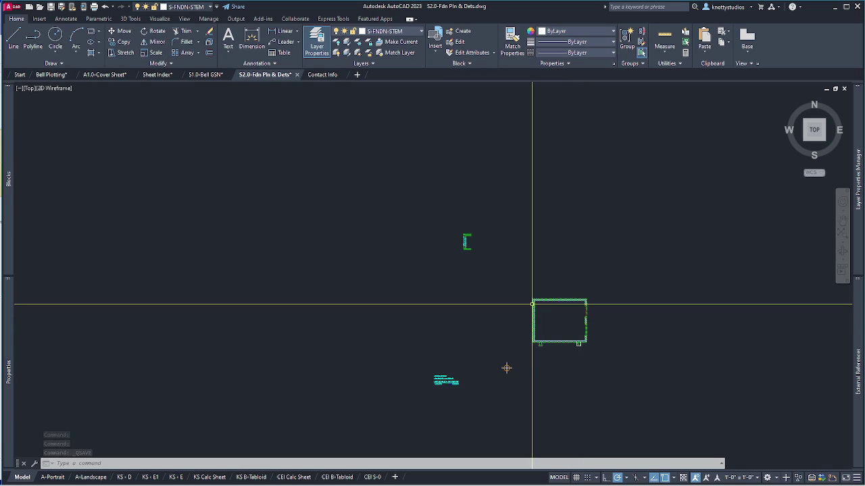
{"action": "scroll", "coordinate": [465, 230], "scroll_direction": "up", "scroll_amount": 5}
{"action": "left_click", "coordinate": [469, 296]}
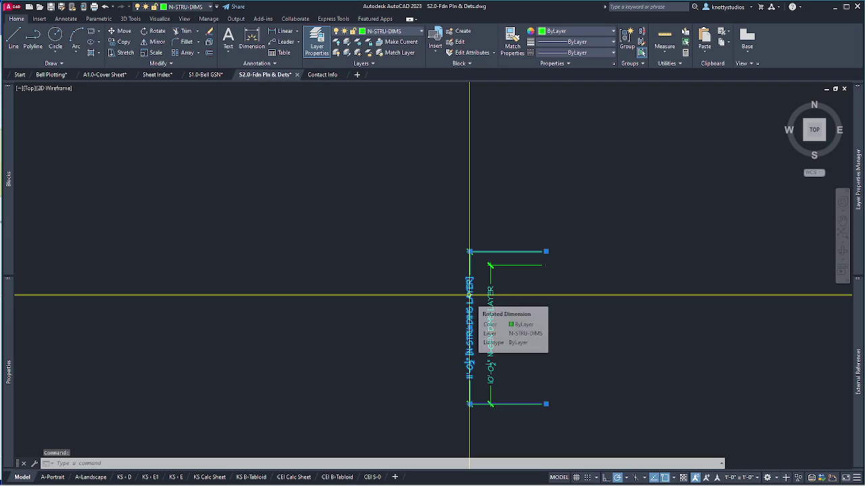
{"action": "type", "text": "co"}
{"action": "key", "text": "space"}
{"action": "key", "text": "Escape"}
{"action": "key", "text": "Escape"}
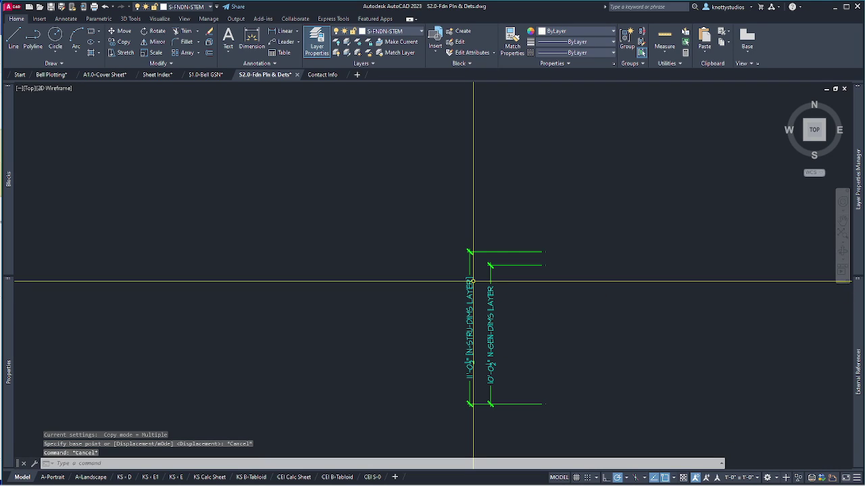
Move the sample N-STRU-DIMS dimension from its spot beside the general dimension sample into the middle of the foundation plan.
{"action": "type", "text": "m"}
{"action": "key", "text": "space"}
{"action": "left_click", "coordinate": [471, 284]}
{"action": "key", "text": "space"}
{"action": "scroll", "coordinate": [473, 203], "scroll_direction": "down", "scroll_amount": 8}
{"action": "left_click", "coordinate": [431, 223]}
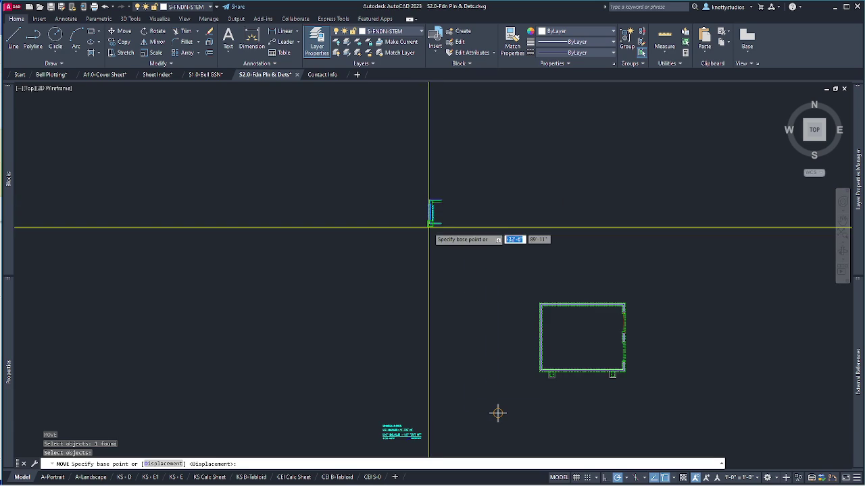
{"action": "left_click", "coordinate": [564, 349]}
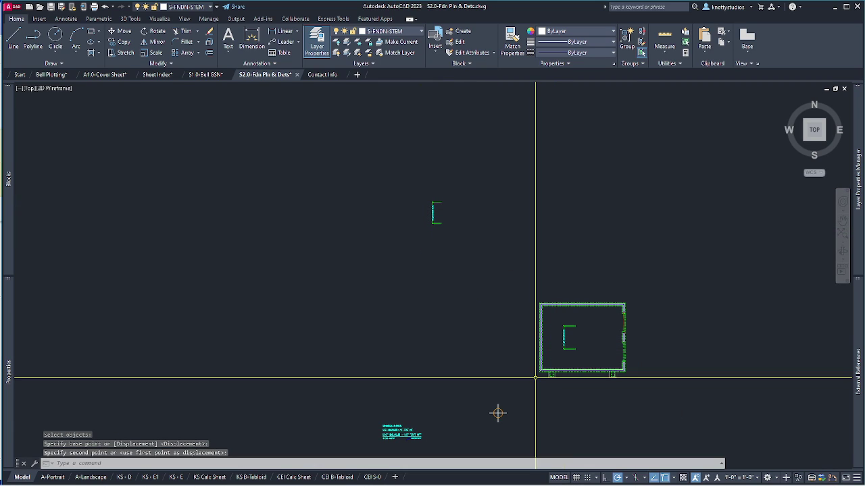
{"action": "key", "text": "space"}
{"action": "scroll", "coordinate": [498, 413], "scroll_direction": "up", "scroll_amount": 3}
{"action": "key", "text": "Escape"}
{"action": "scroll", "coordinate": [487, 387], "scroll_direction": "down", "scroll_amount": 1}
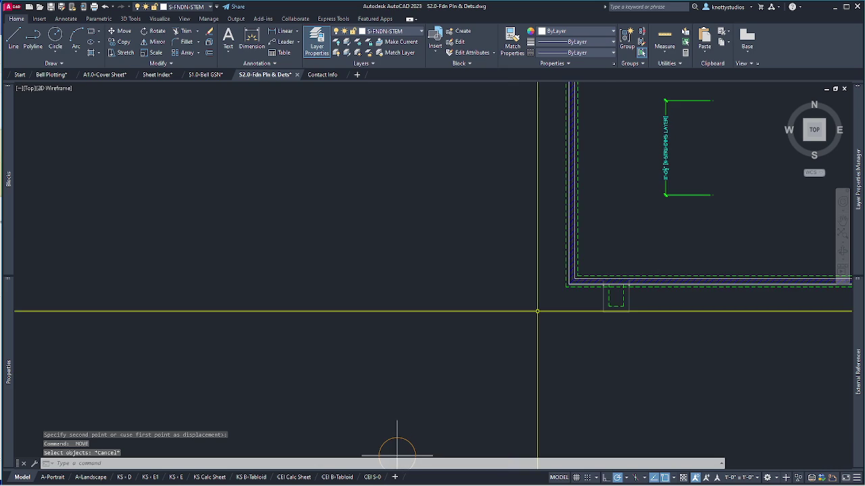
{"action": "scroll", "coordinate": [689, 172], "scroll_direction": "up", "scroll_amount": 1}
{"action": "left_click", "coordinate": [660, 208]}
{"action": "left_click", "coordinate": [606, 190]}
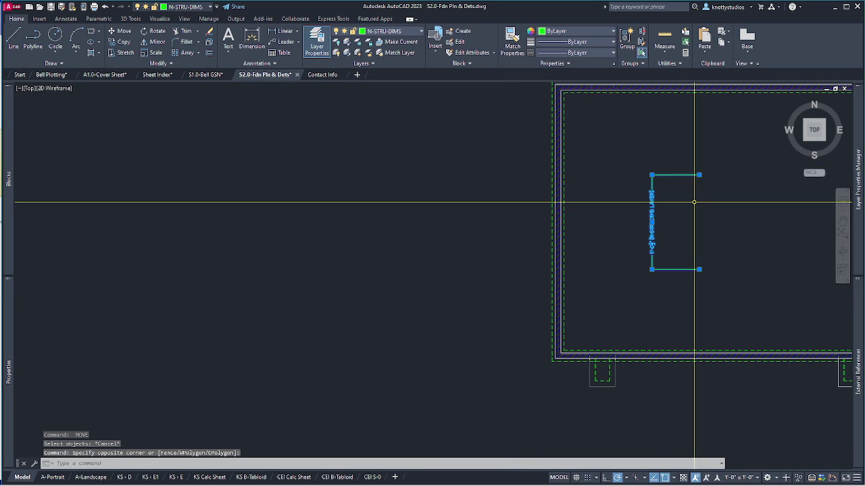
{"action": "key", "text": "Escape"}
{"action": "key", "text": "Escape"}
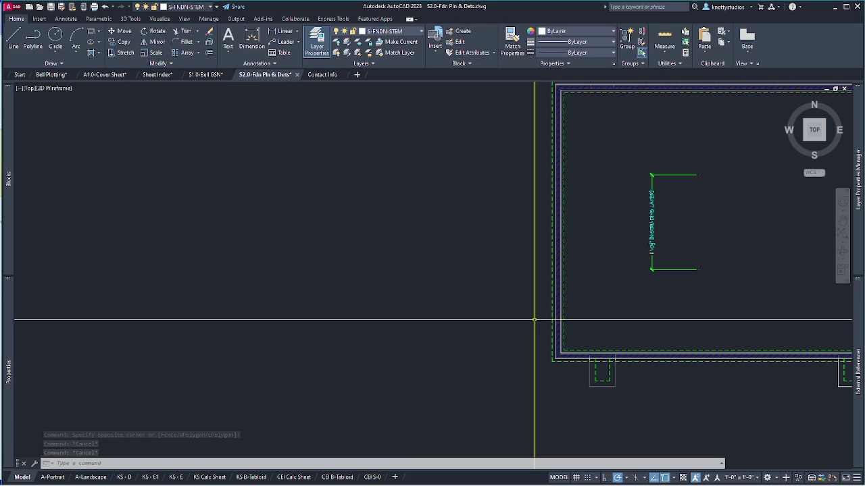
Offset the outer dashed footing line outward three times at 18-inch spacing as dimension guide lines.
{"action": "type", "text": "o"}
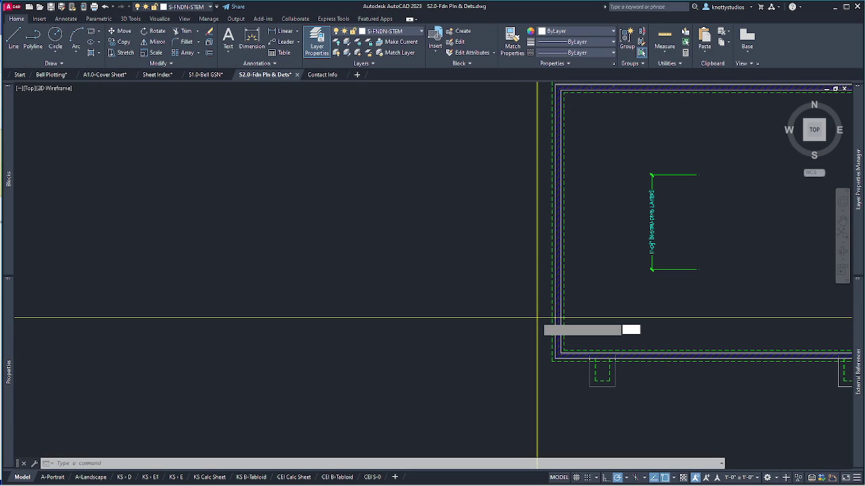
{"action": "key", "text": "Return"}
{"action": "type", "text": "1"}
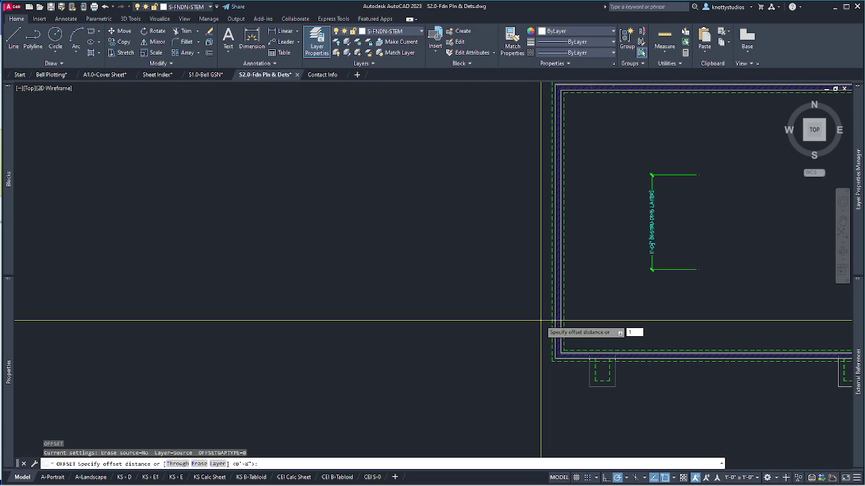
{"action": "type", "text": "8"}
{"action": "key", "text": "Return"}
{"action": "left_click", "coordinate": [552, 307]}
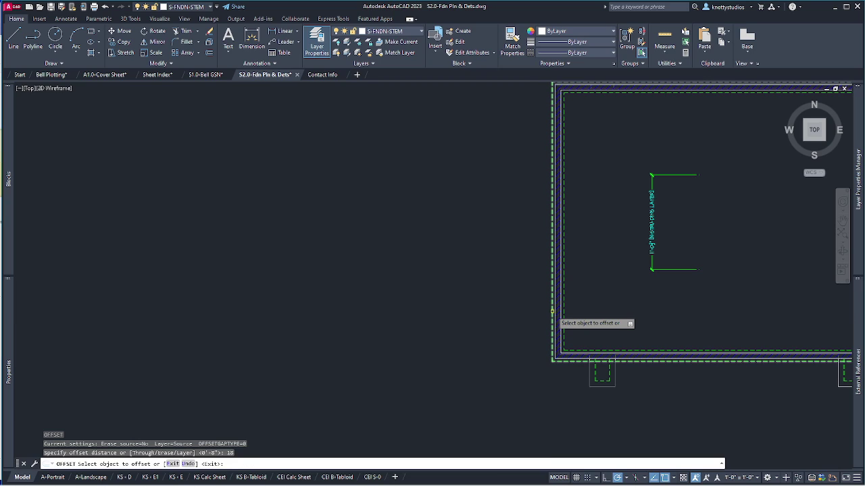
{"action": "left_click", "coordinate": [540, 314]}
{"action": "left_click", "coordinate": [538, 317]}
{"action": "left_click", "coordinate": [515, 320]}
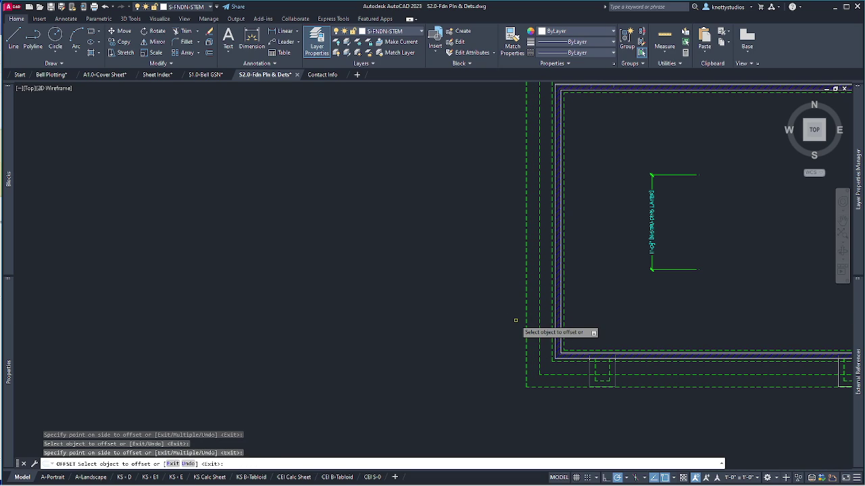
{"action": "key", "text": "Return"}
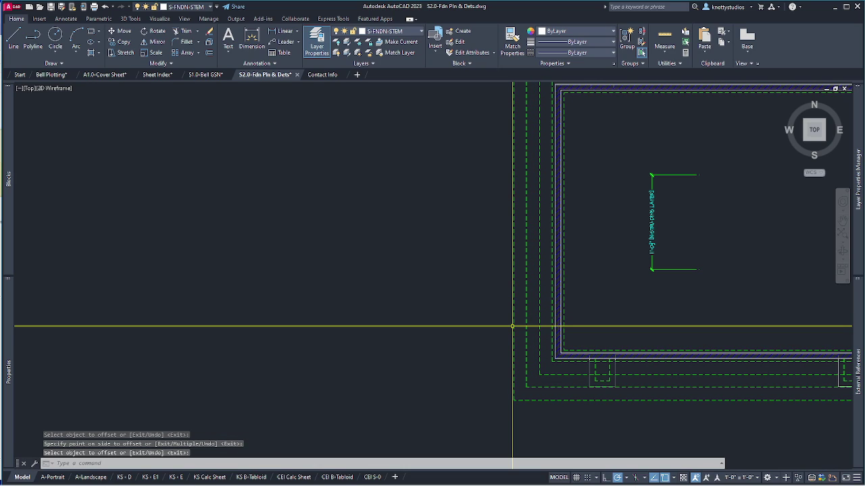
Put the three offset guide outlines on the G-JUNK layer.
{"action": "scroll", "coordinate": [471, 323], "scroll_direction": "down", "scroll_amount": 4}
{"action": "scroll", "coordinate": [471, 323], "scroll_direction": "up", "scroll_amount": 4}
{"action": "left_click", "coordinate": [513, 225]}
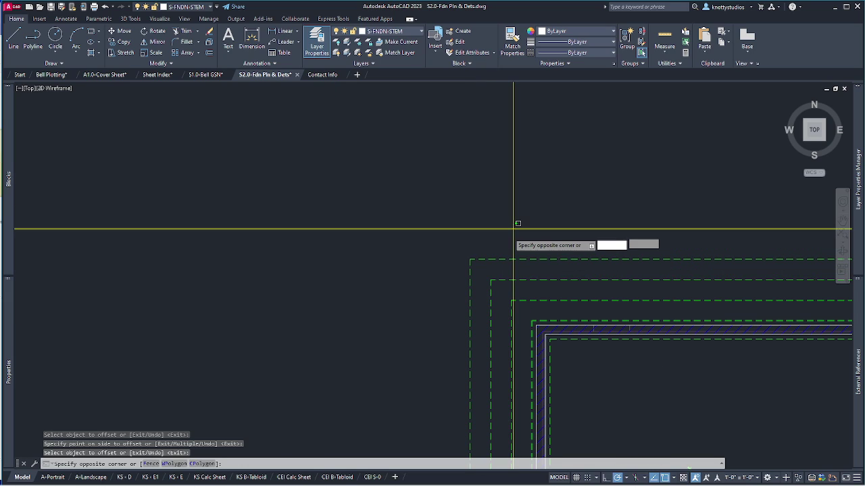
{"action": "left_click", "coordinate": [454, 322]}
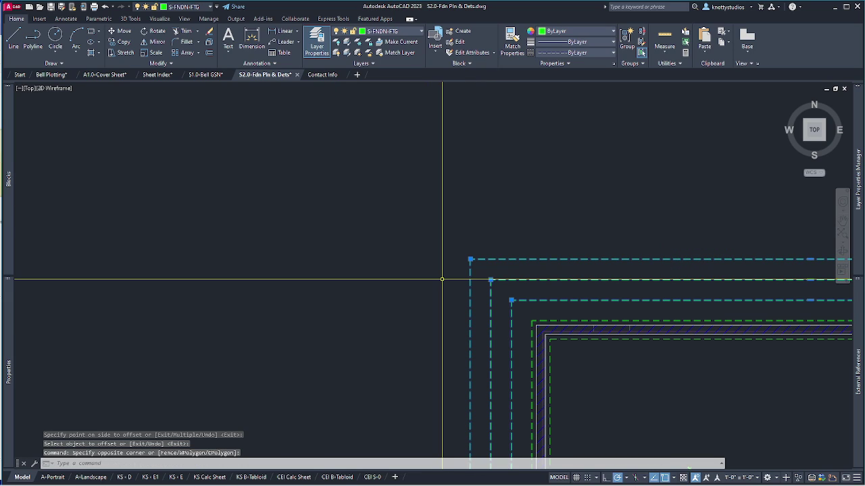
{"action": "left_click", "coordinate": [398, 33]}
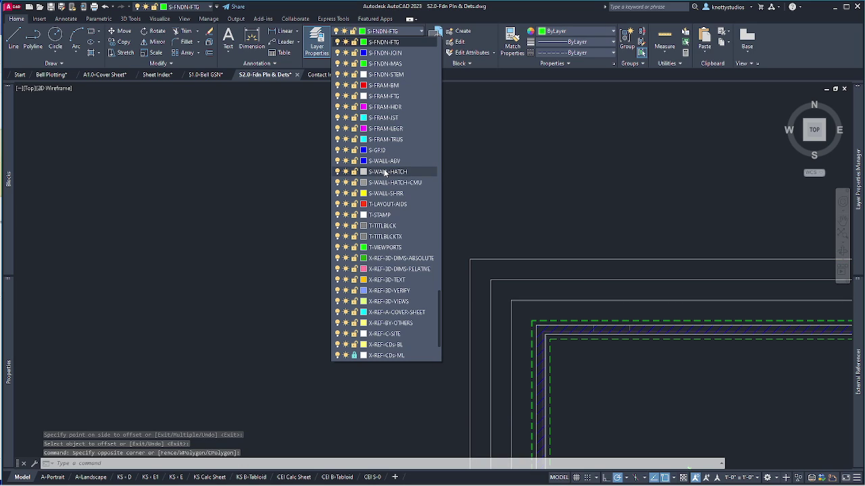
{"action": "left_click", "coordinate": [378, 42]}
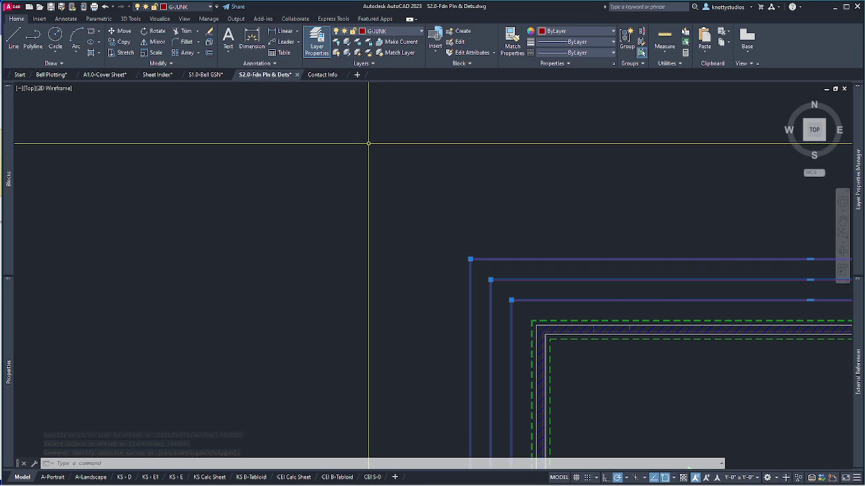
{"action": "key", "text": "Escape"}
Move the structural dimension so its upper extension line origin sits on the stem wall's upper-left outside corner.
{"action": "scroll", "coordinate": [342, 117], "scroll_direction": "down", "scroll_amount": 5}
{"action": "scroll", "coordinate": [367, 218], "scroll_direction": "up", "scroll_amount": 2}
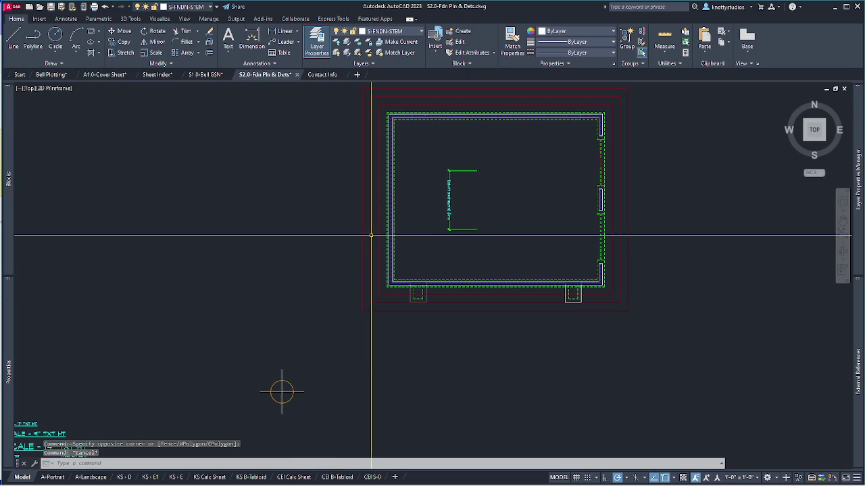
{"action": "scroll", "coordinate": [432, 178], "scroll_direction": "up", "scroll_amount": 4}
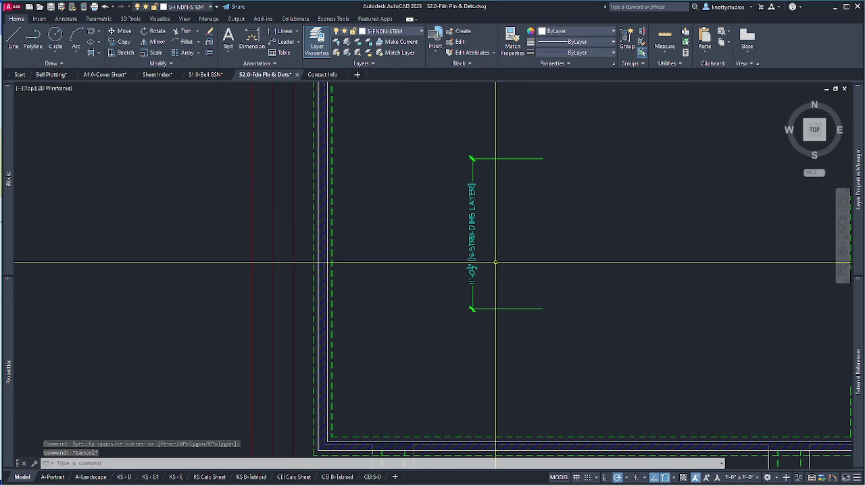
{"action": "scroll", "coordinate": [520, 299], "scroll_direction": "down", "scroll_amount": 4}
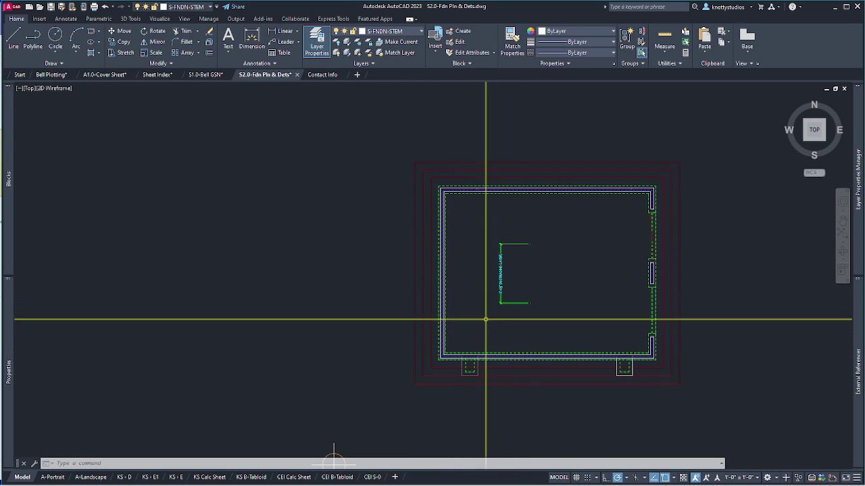
{"action": "type", "text": "m"}
{"action": "key", "text": "Return"}
{"action": "left_click", "coordinate": [521, 282]}
{"action": "left_click", "coordinate": [492, 248]}
{"action": "key", "text": "Return"}
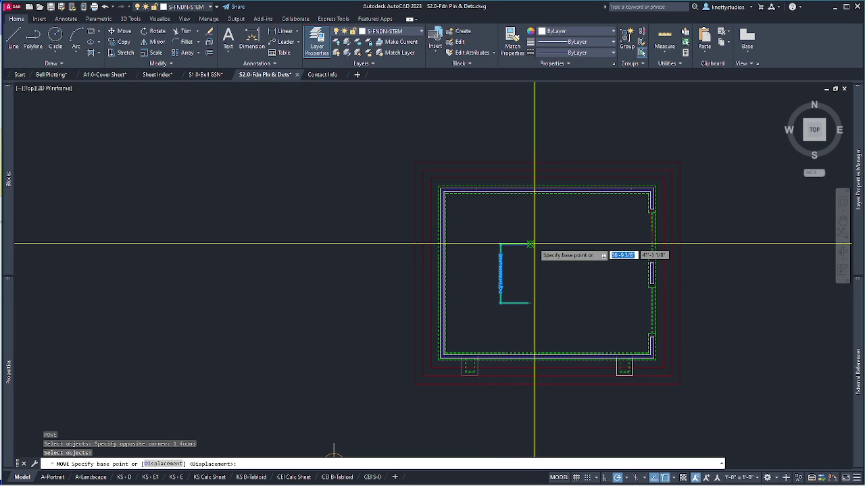
{"action": "left_click", "coordinate": [530, 244]}
{"action": "scroll", "coordinate": [427, 160], "scroll_direction": "up", "scroll_amount": 5}
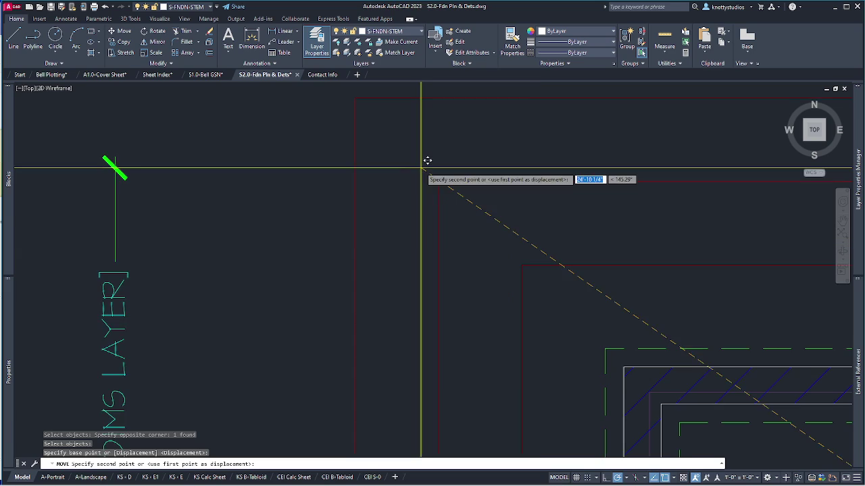
{"action": "scroll", "coordinate": [518, 304], "scroll_direction": "down", "scroll_amount": 2}
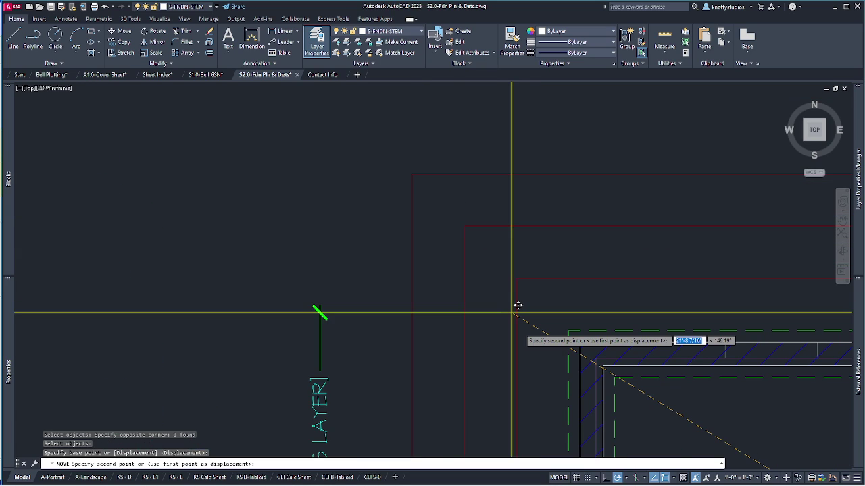
{"action": "left_click", "coordinate": [578, 344]}
{"action": "scroll", "coordinate": [579, 344], "scroll_direction": "down", "scroll_amount": 2}
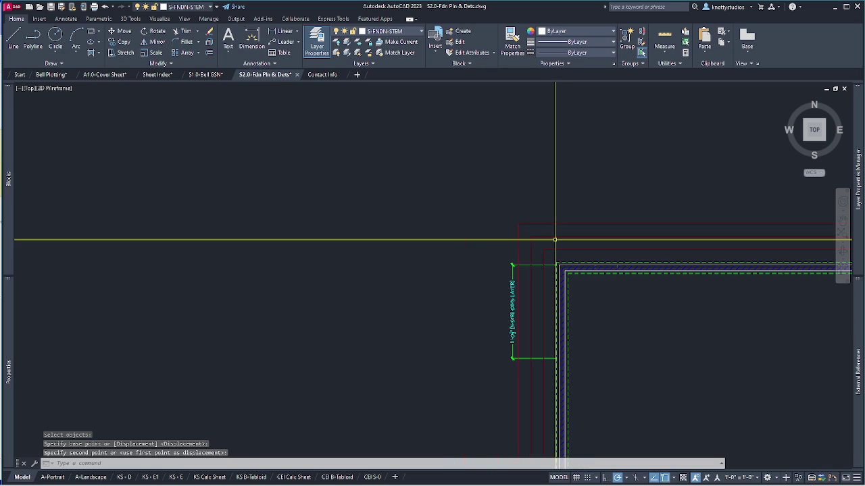
Stretch the dimension's lower extension line origin to the stem wall's lower-left outside corner.
{"action": "scroll", "coordinate": [560, 312], "scroll_direction": "down", "scroll_amount": 3}
{"action": "scroll", "coordinate": [547, 284], "scroll_direction": "up", "scroll_amount": 4}
{"action": "scroll", "coordinate": [549, 314], "scroll_direction": "up", "scroll_amount": 2}
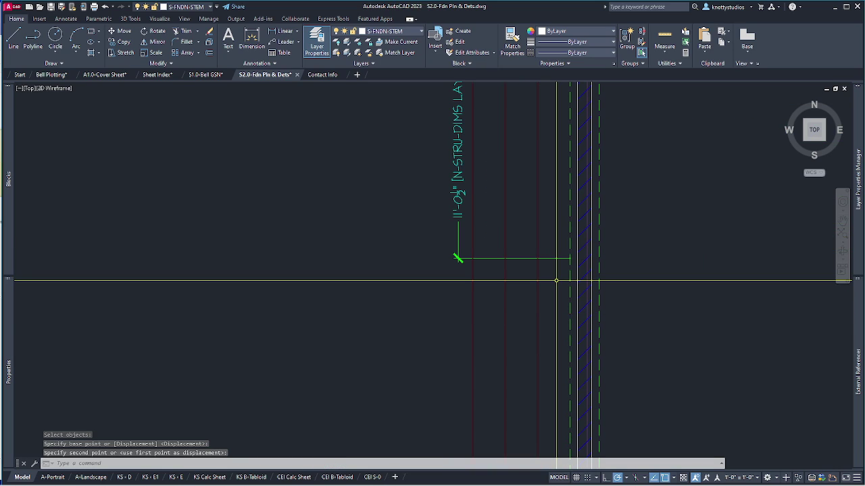
{"action": "left_click", "coordinate": [574, 257]}
{"action": "left_click", "coordinate": [576, 258]}
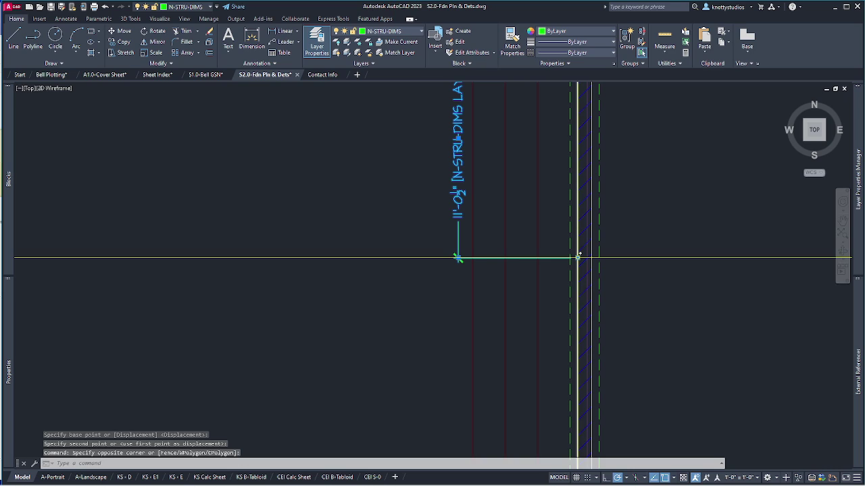
{"action": "scroll", "coordinate": [559, 228], "scroll_direction": "down", "scroll_amount": 3}
{"action": "scroll", "coordinate": [566, 364], "scroll_direction": "up", "scroll_amount": 5}
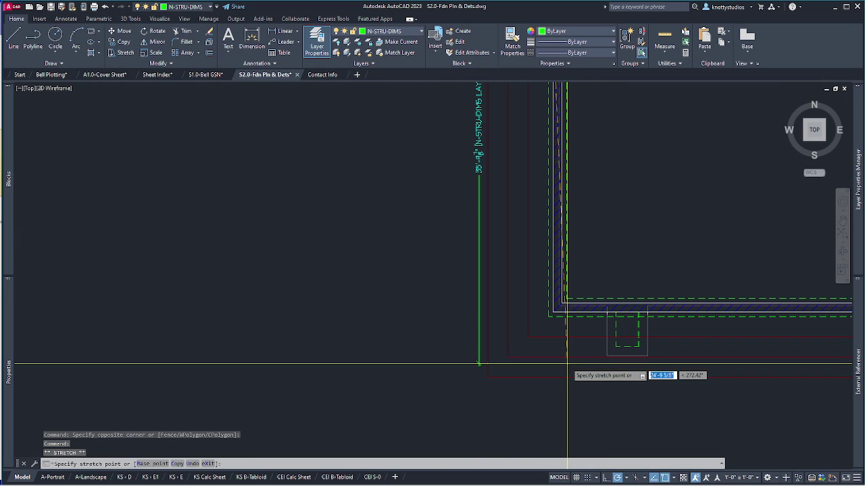
{"action": "left_click", "coordinate": [552, 313]}
Stretch the left wall's dimension line onto the innermost guide outline.
{"action": "scroll", "coordinate": [552, 313], "scroll_direction": "down", "scroll_amount": 2}
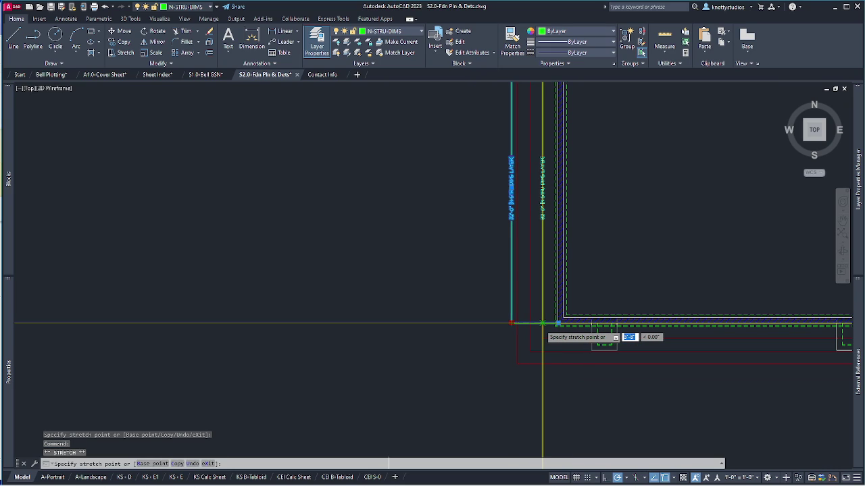
{"action": "mouse_move", "coordinate": [542, 323]}
{"action": "scroll", "coordinate": [514, 351], "scroll_direction": "down", "scroll_amount": 3}
{"action": "scroll", "coordinate": [533, 268], "scroll_direction": "up", "scroll_amount": 5}
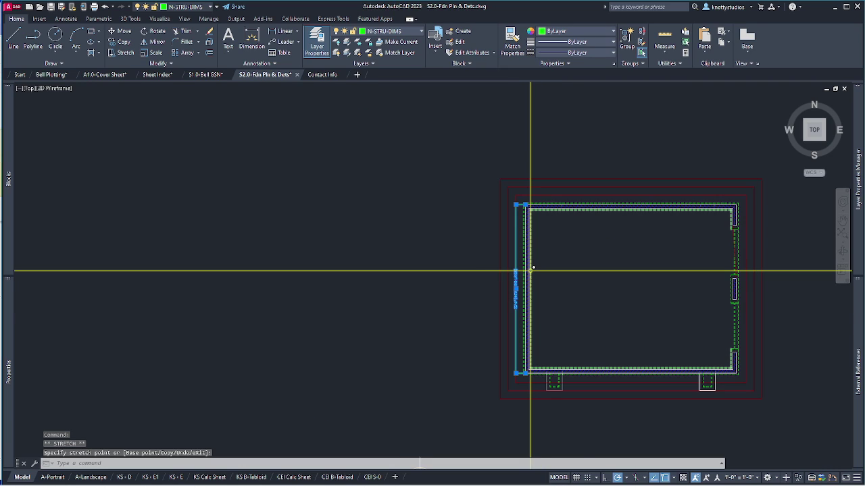
Remove the [N-STRU-DIMS LAYER] suffix from the left wall's dimension text, keeping only the measured value.
{"action": "scroll", "coordinate": [507, 308], "scroll_direction": "up", "scroll_amount": 5}
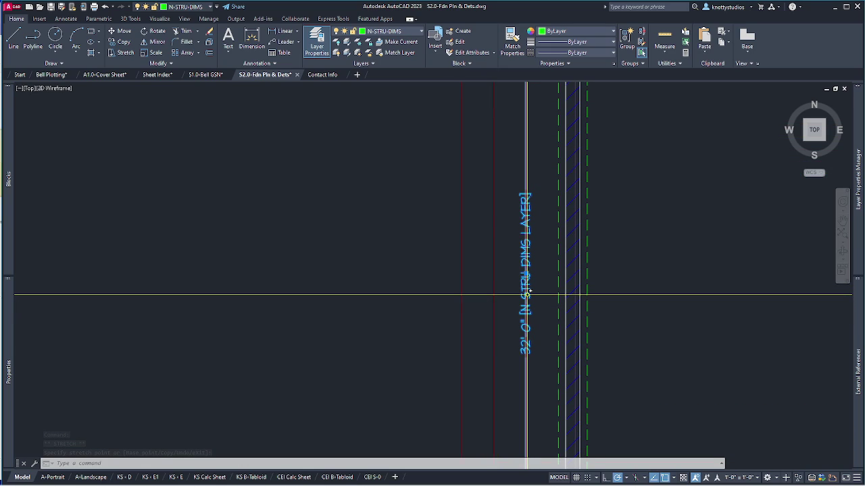
{"action": "left_click", "coordinate": [526, 293]}
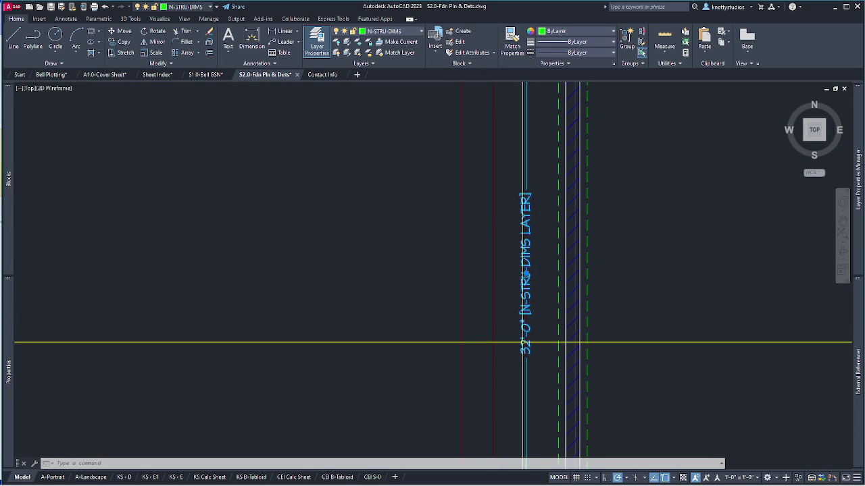
{"action": "double_click", "coordinate": [525, 344]}
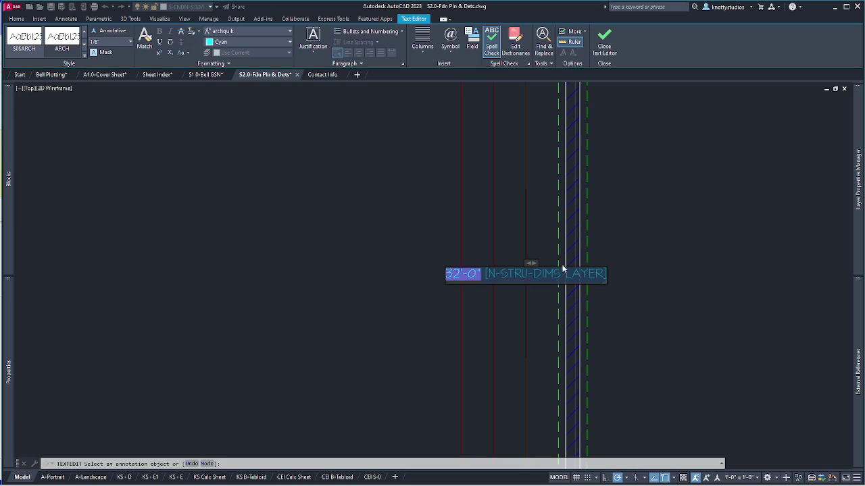
{"action": "key", "text": "ctrl+z"}
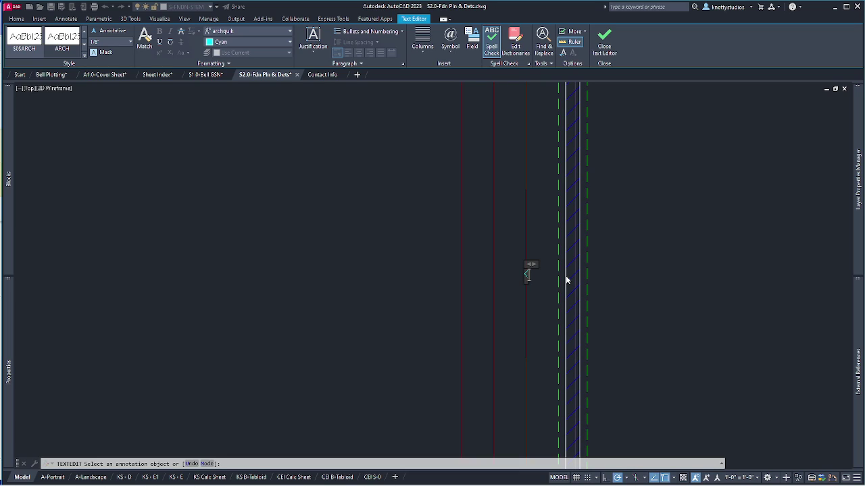
{"action": "key", "text": "ctrl+z"}
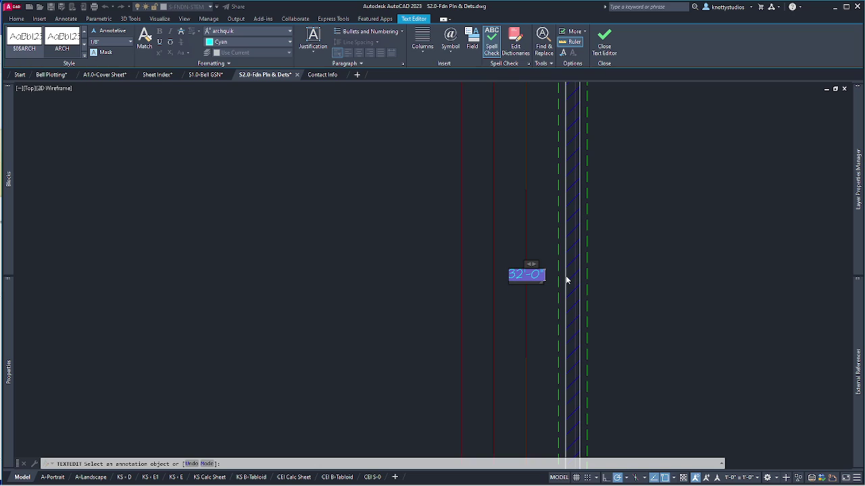
{"action": "left_click", "coordinate": [682, 298]}
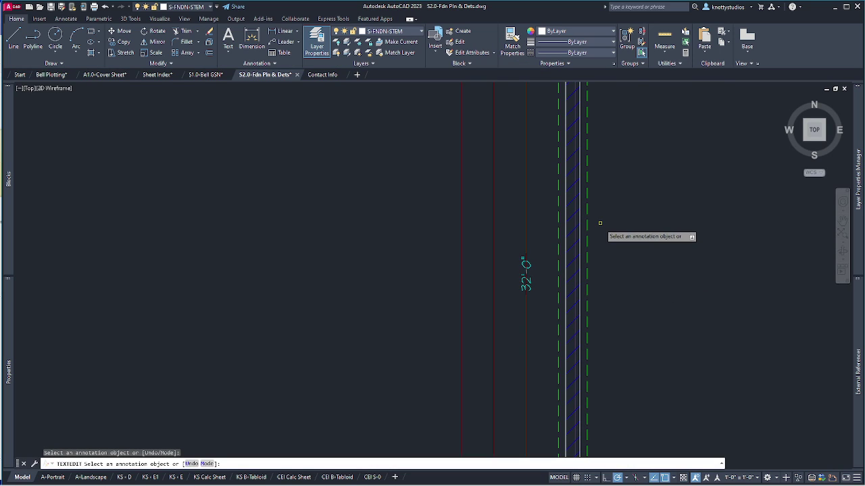
Set the left wall dimension's text movement so that moved text gets a leader.
{"action": "scroll", "coordinate": [436, 428], "scroll_direction": "down", "scroll_amount": 5}
{"action": "scroll", "coordinate": [525, 360], "scroll_direction": "up", "scroll_amount": 3}
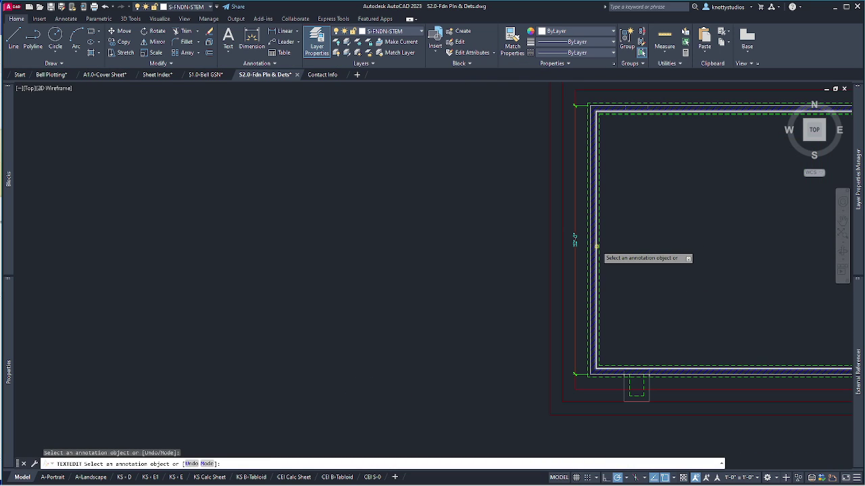
{"action": "key", "text": "Escape"}
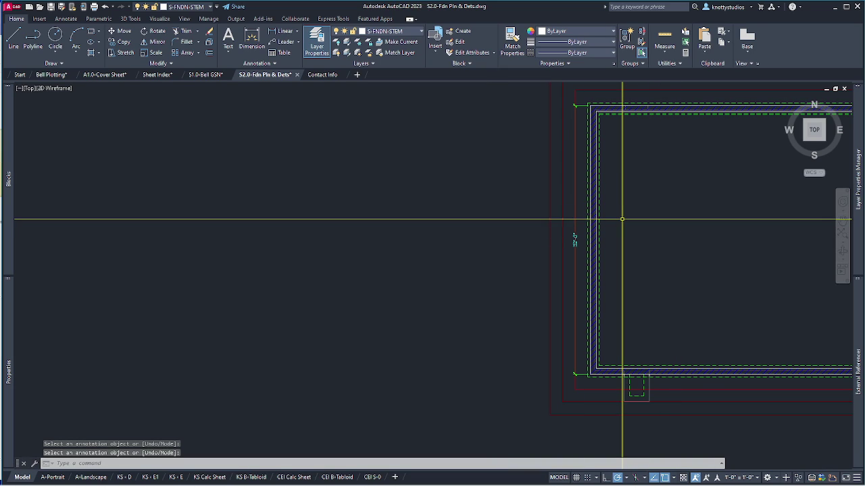
{"action": "middle_click_drag", "start_coordinate": [621, 220], "coordinate": [621, 278]}
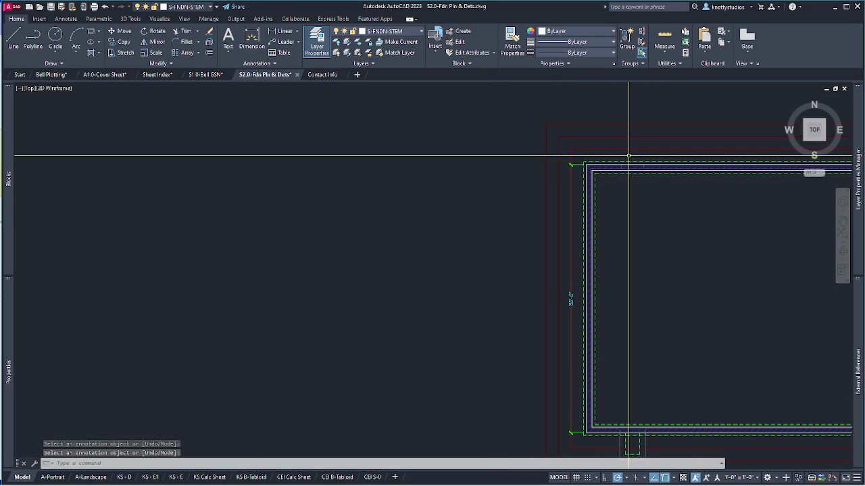
{"action": "left_click", "coordinate": [575, 165]}
{"action": "left_click", "coordinate": [575, 165]}
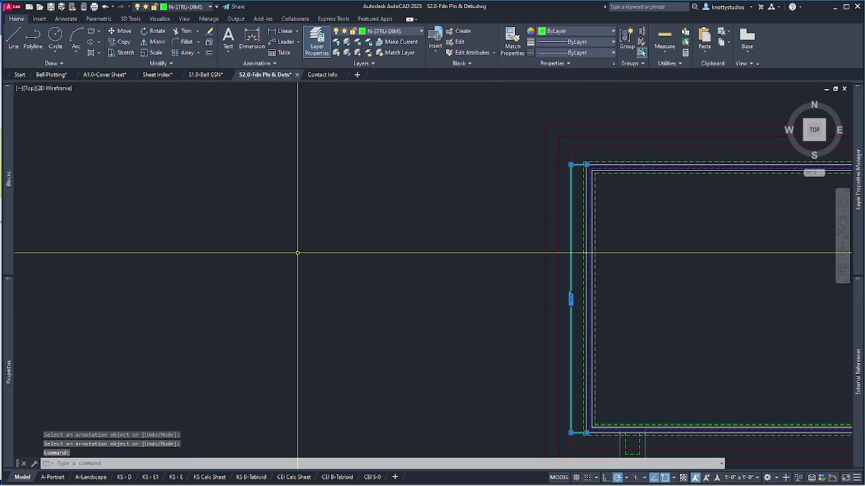
{"action": "mouse_move", "coordinate": [8, 329]}
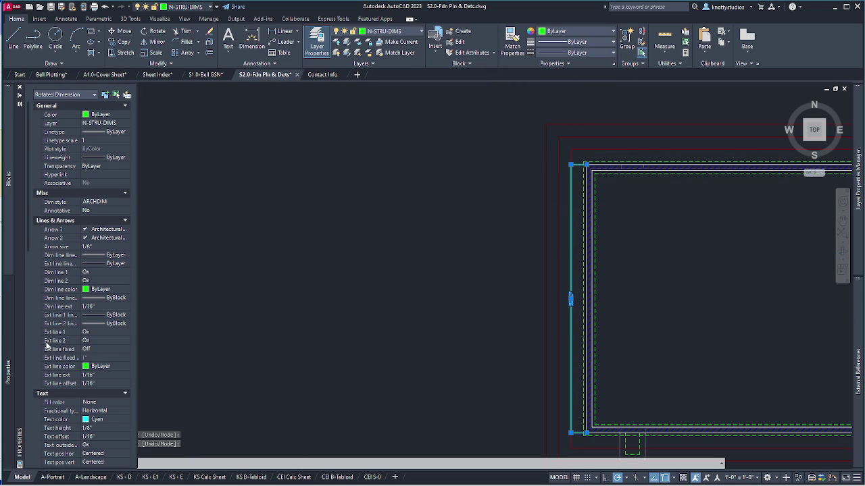
{"action": "scroll", "coordinate": [59, 362], "scroll_direction": "down", "scroll_amount": 10}
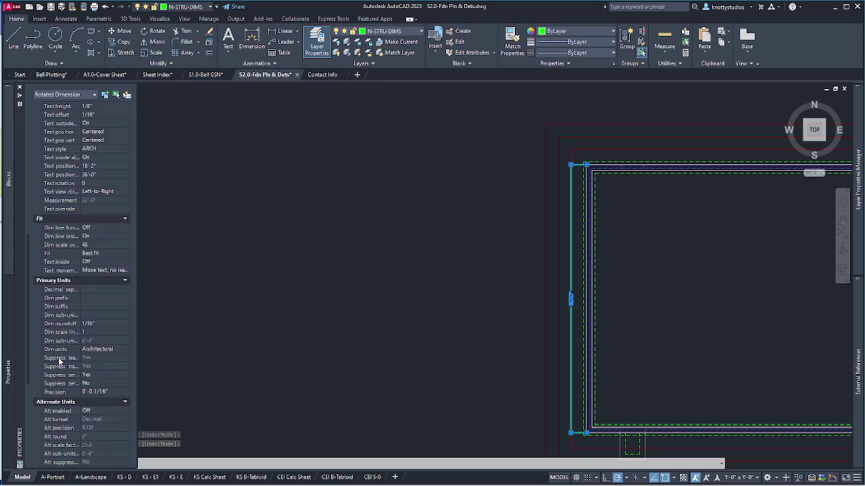
{"action": "left_click", "coordinate": [113, 271]}
{"action": "left_click", "coordinate": [121, 278]}
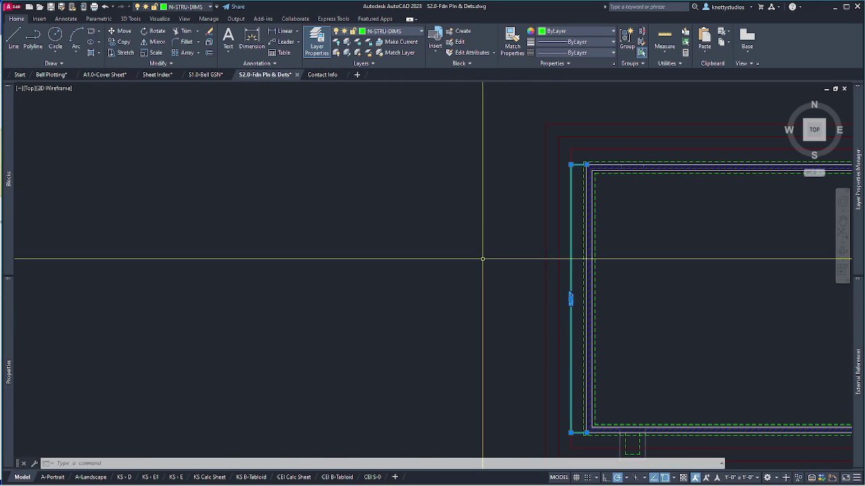
Stretch the left wall's overall dimension line outward onto the middle guide outline.
{"action": "scroll", "coordinate": [570, 314], "scroll_direction": "up", "scroll_amount": 5}
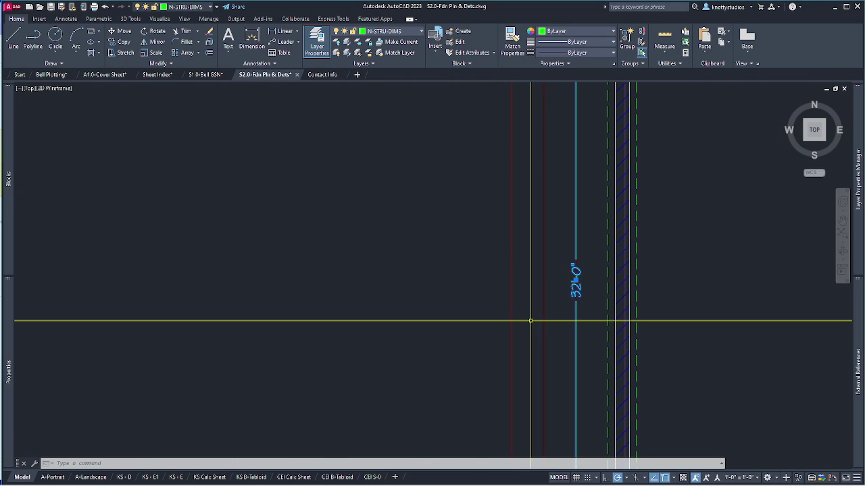
{"action": "scroll", "coordinate": [520, 287], "scroll_direction": "down", "scroll_amount": 5}
{"action": "scroll", "coordinate": [544, 230], "scroll_direction": "up", "scroll_amount": 5}
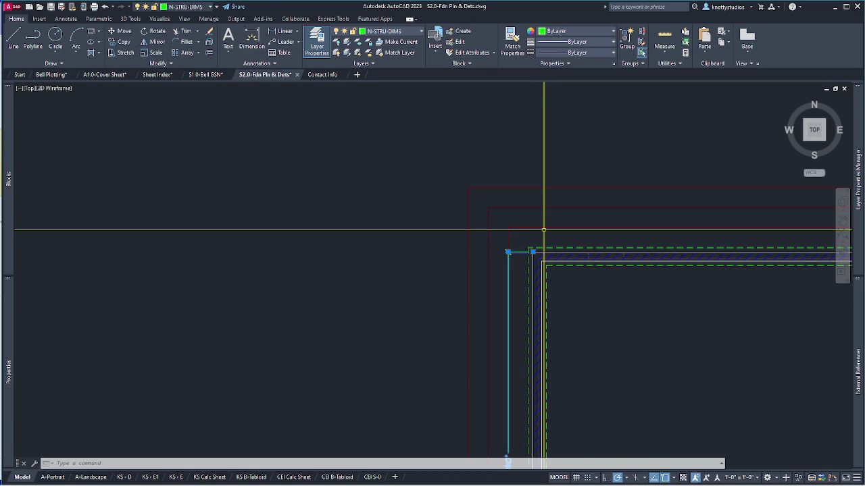
{"action": "scroll", "coordinate": [508, 250], "scroll_direction": "up", "scroll_amount": 3}
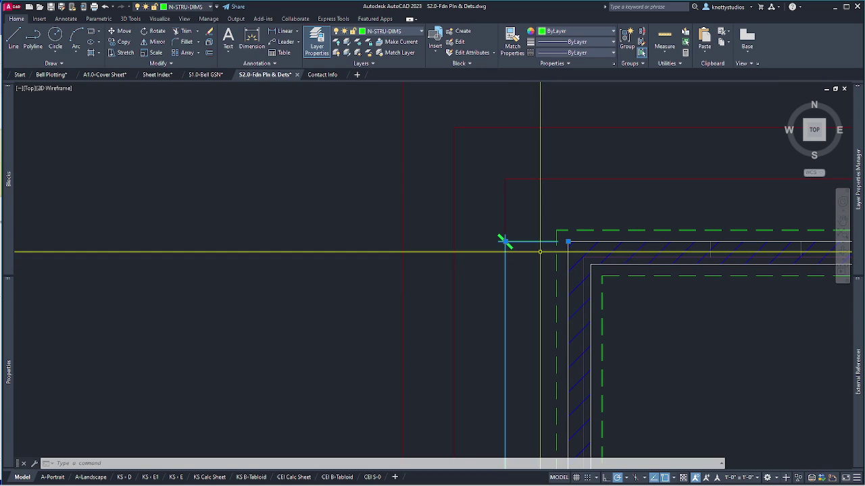
{"action": "scroll", "coordinate": [527, 227], "scroll_direction": "down", "scroll_amount": 6}
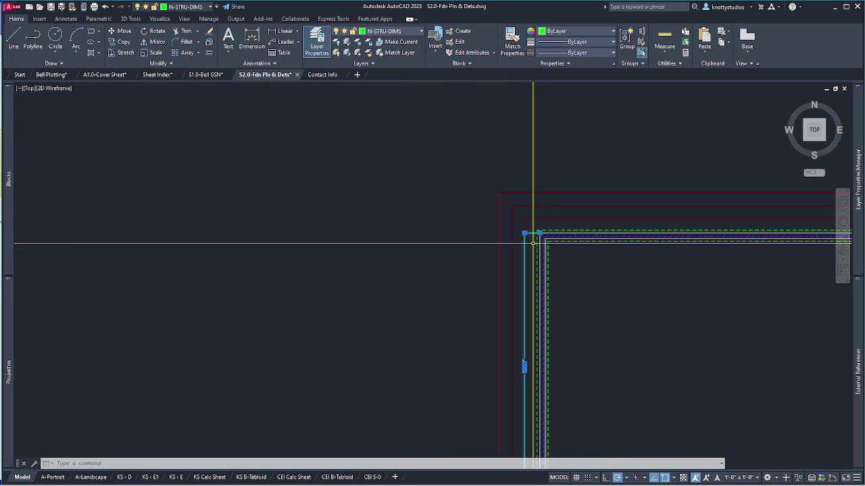
{"action": "scroll", "coordinate": [526, 231], "scroll_direction": "up", "scroll_amount": 3}
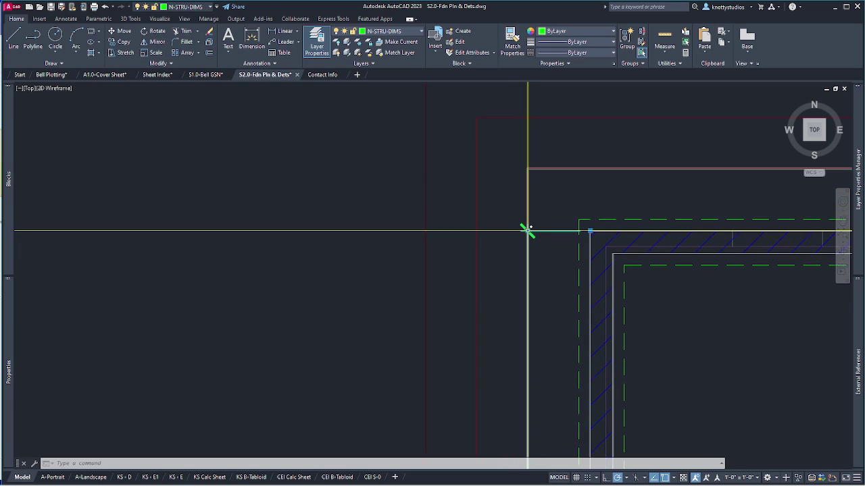
{"action": "left_click", "coordinate": [527, 231]}
{"action": "left_click", "coordinate": [472, 230]}
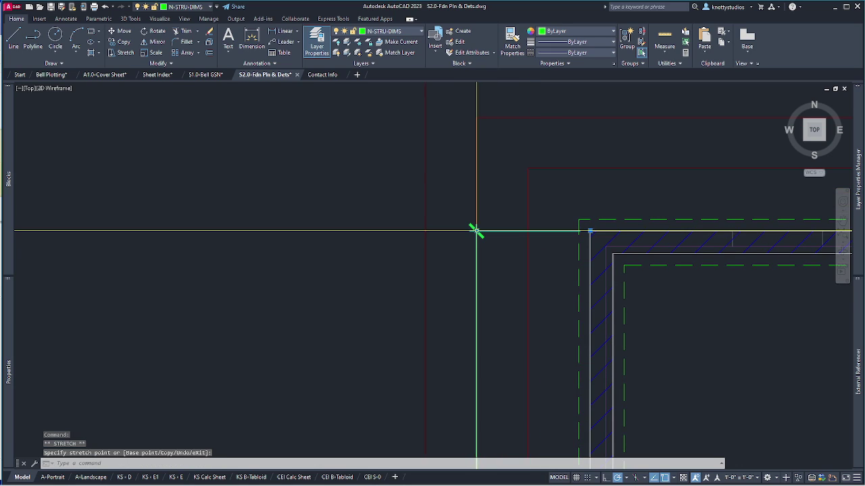
{"action": "key", "text": "Escape"}
{"action": "scroll", "coordinate": [515, 191], "scroll_direction": "down", "scroll_amount": 2}
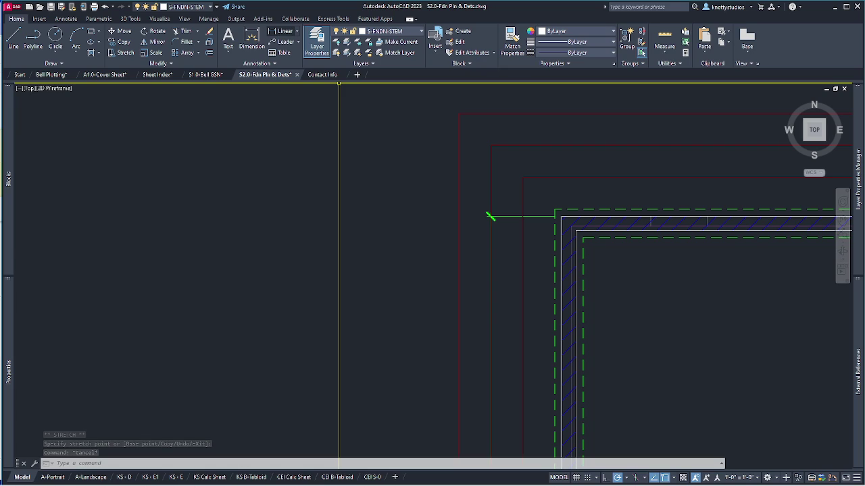
Add a vertical linear dimension for the top stem wall's thickness at the upper-left corner, placed on the innermost guide outline.
{"action": "left_click", "coordinate": [283, 31]}
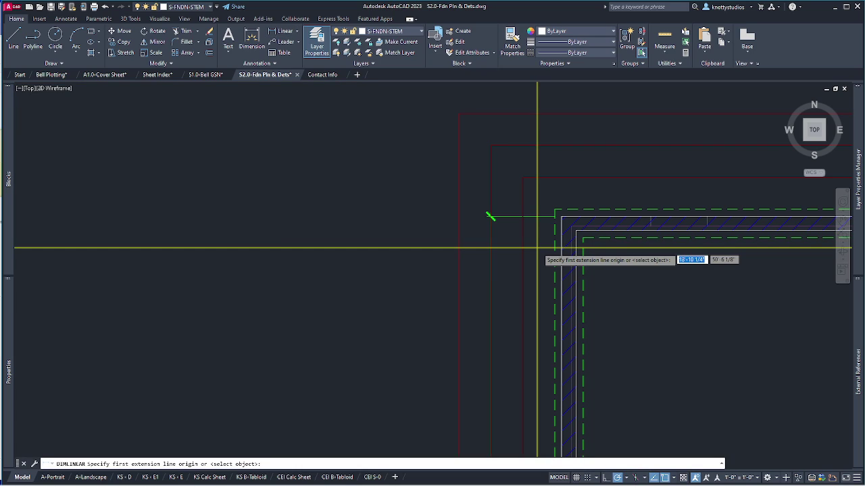
{"action": "left_click", "coordinate": [575, 230]}
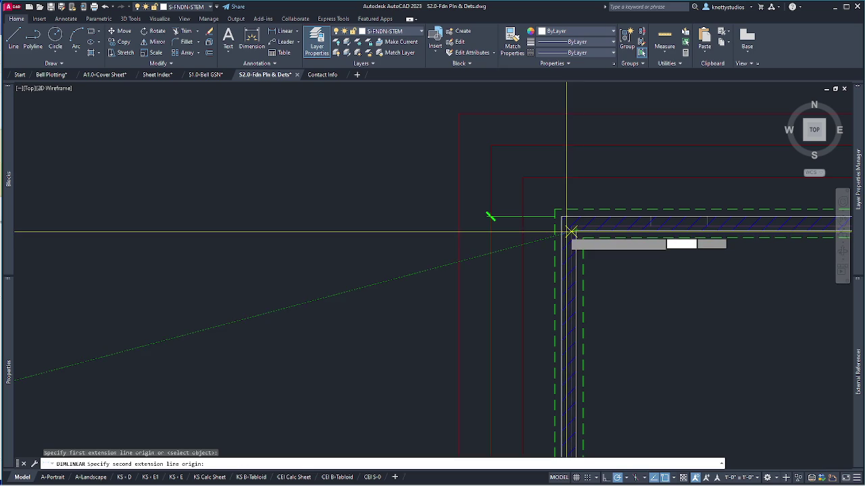
{"action": "left_click", "coordinate": [560, 217]}
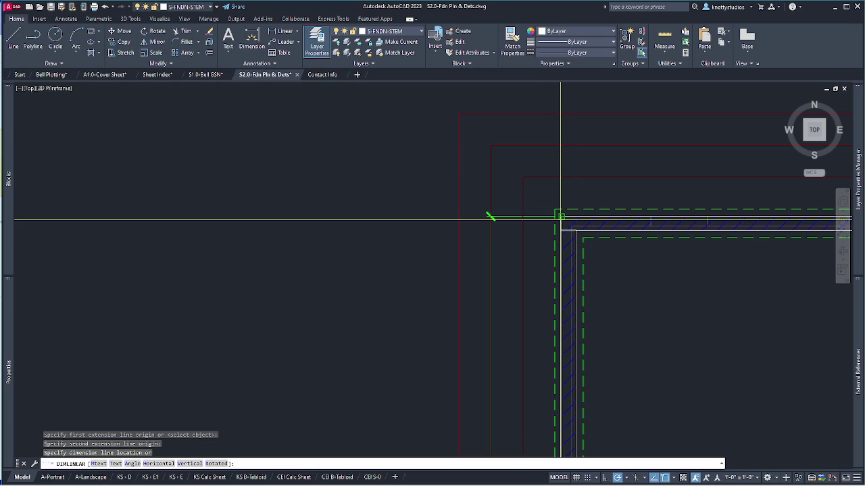
{"action": "left_click", "coordinate": [522, 223]}
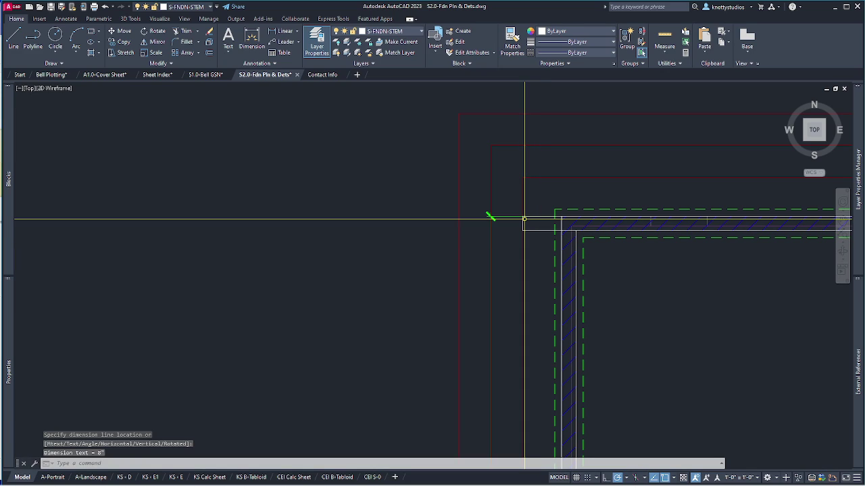
Match the wall thickness dimension's properties to those of the left wall's overall dimension.
{"action": "type", "text": "Ma"}
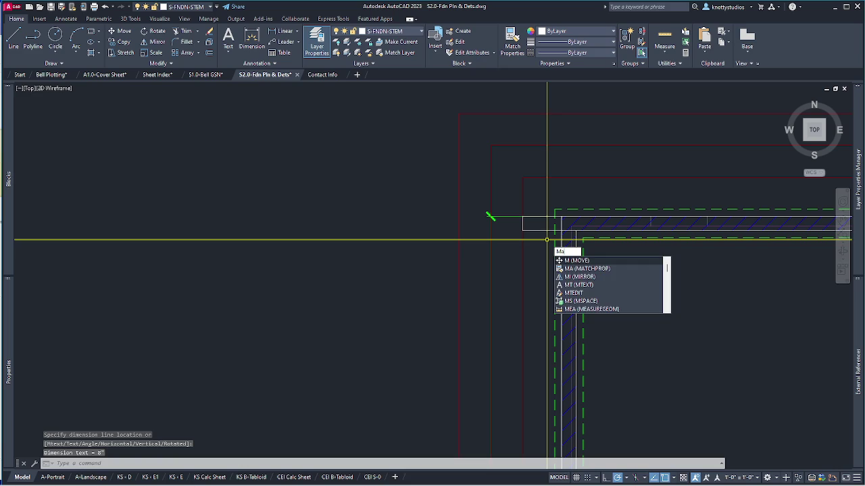
{"action": "key", "text": "Return"}
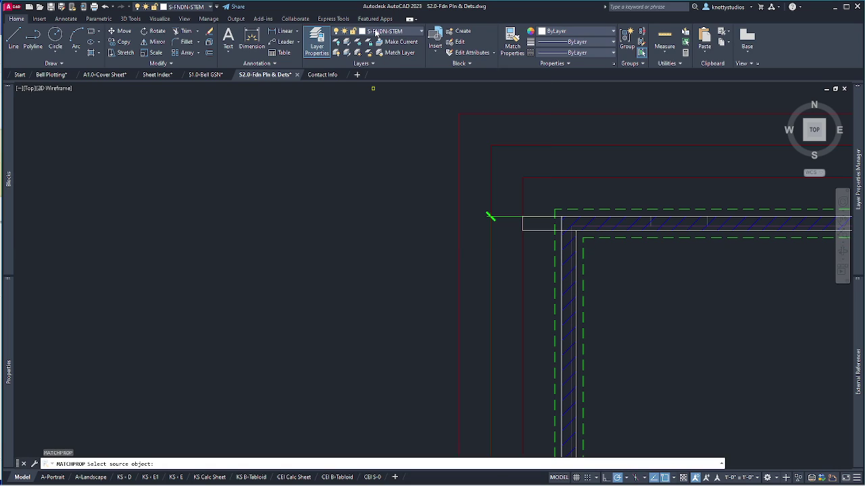
{"action": "left_click", "coordinate": [504, 216]}
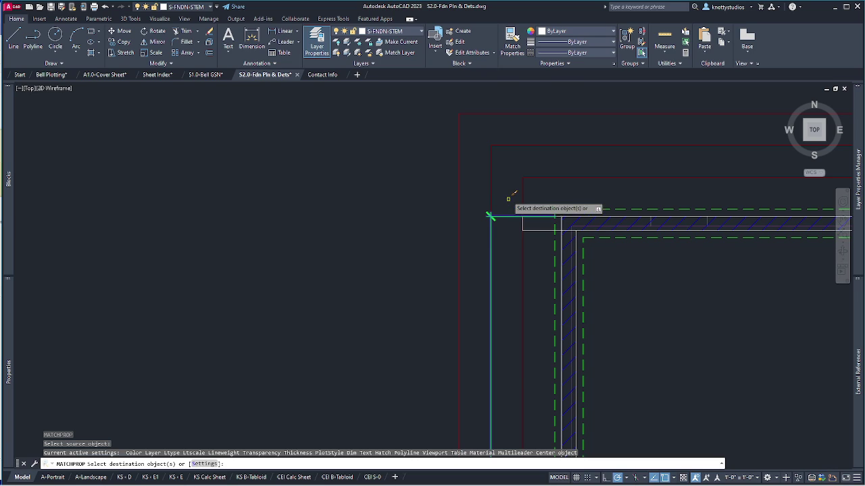
{"action": "left_click", "coordinate": [531, 231]}
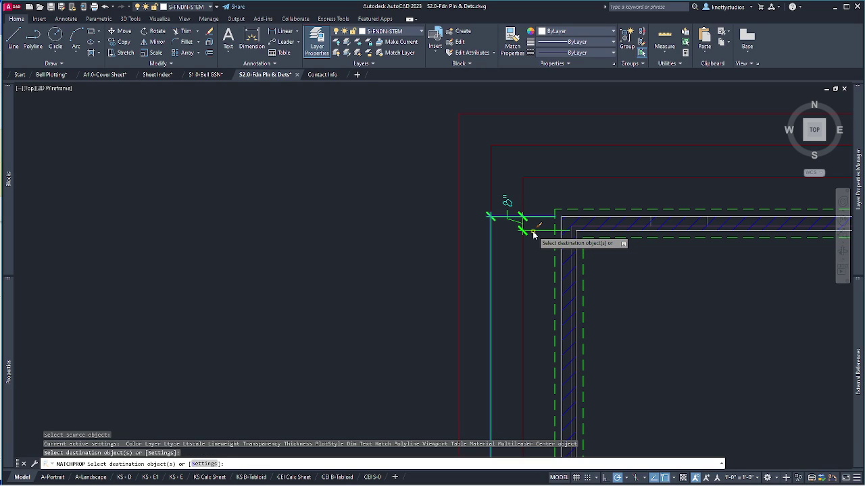
{"action": "key", "text": "Return"}
Move the wall thickness dimension's text straight down below its dimension line, between the innermost and middle guide outlines.
{"action": "left_click", "coordinate": [506, 203]}
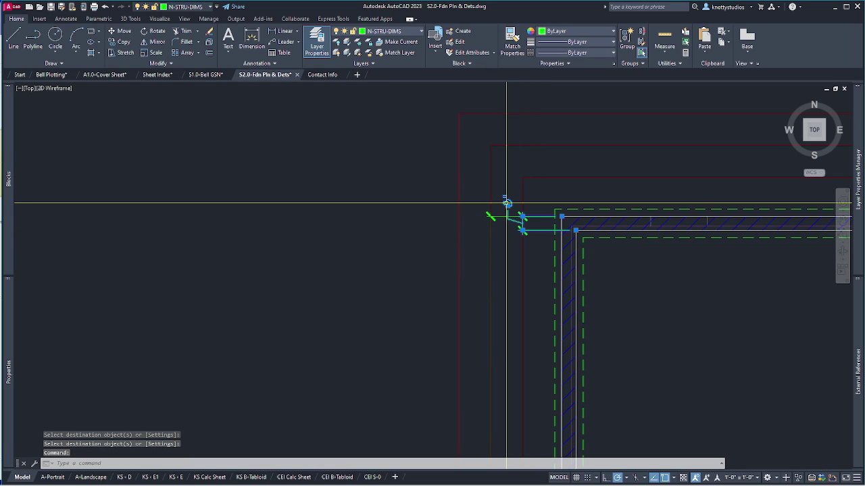
{"action": "left_click", "coordinate": [506, 203]}
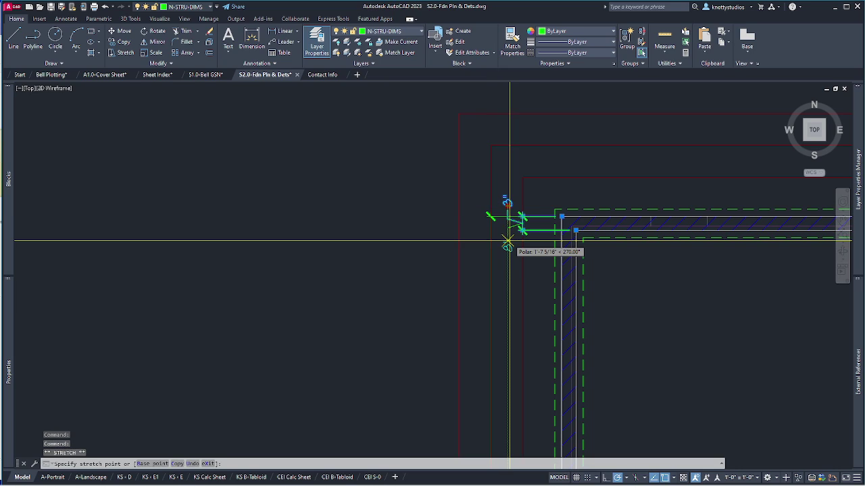
{"action": "left_click", "coordinate": [508, 243]}
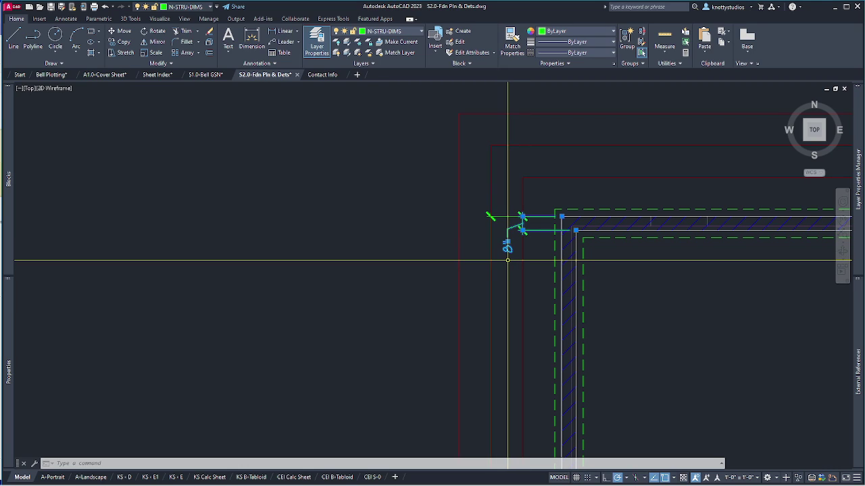
Add a horizontal linear dimension for the top wall's overall length between its outside corners, placed on the middle guide outline.
{"action": "scroll", "coordinate": [505, 205], "scroll_direction": "down", "scroll_amount": 3}
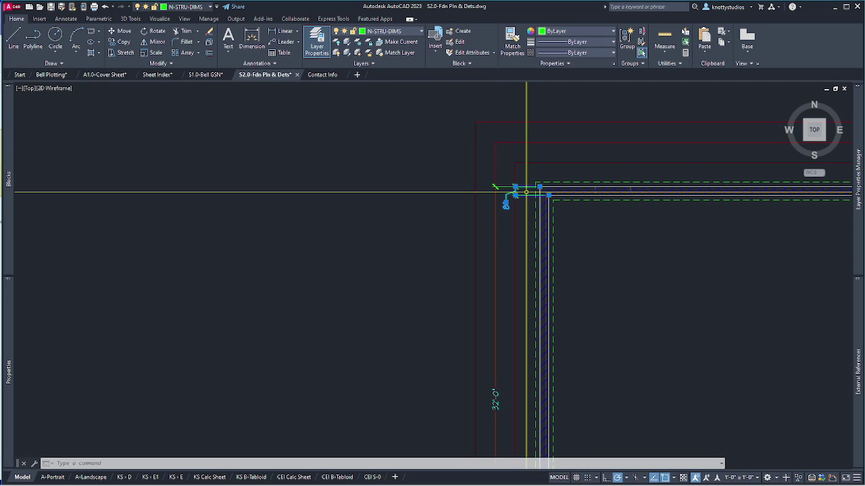
{"action": "scroll", "coordinate": [545, 189], "scroll_direction": "down", "scroll_amount": 5}
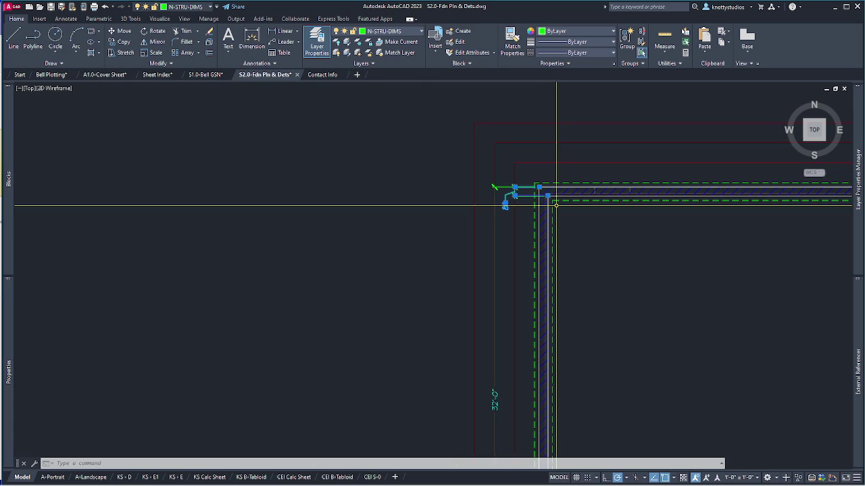
{"action": "scroll", "coordinate": [500, 193], "scroll_direction": "up", "scroll_amount": 4}
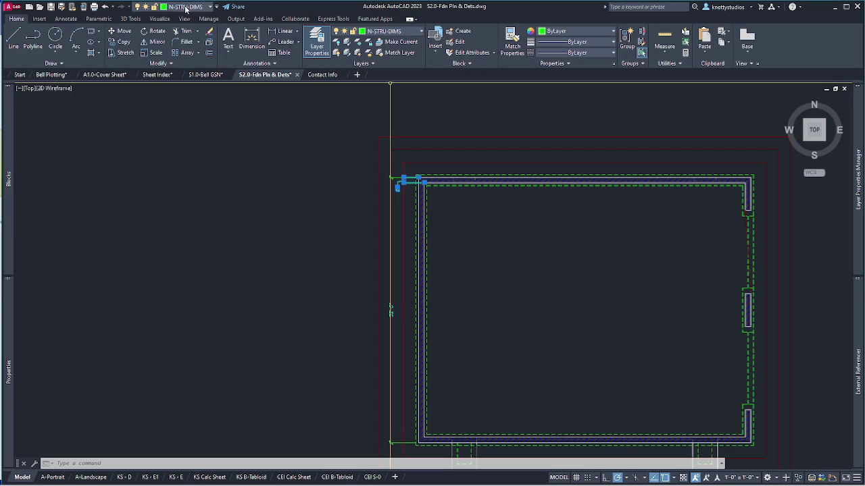
{"action": "left_click", "coordinate": [278, 32]}
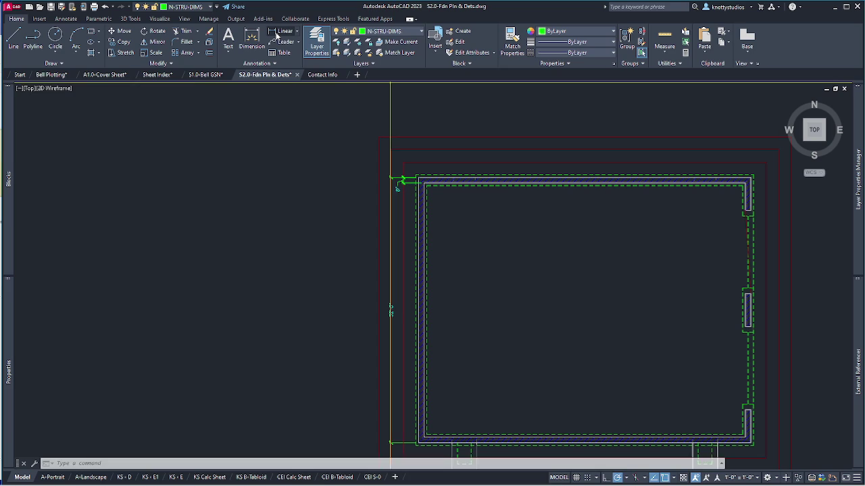
{"action": "left_click", "coordinate": [403, 182]}
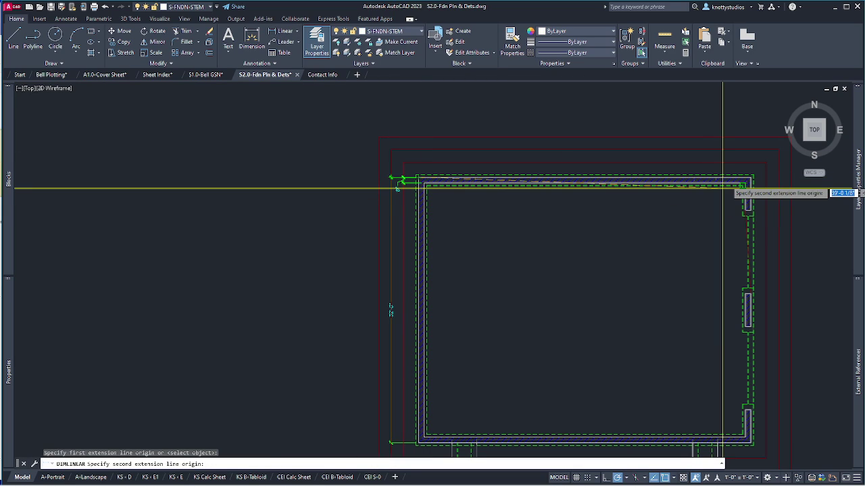
{"action": "left_click", "coordinate": [751, 178]}
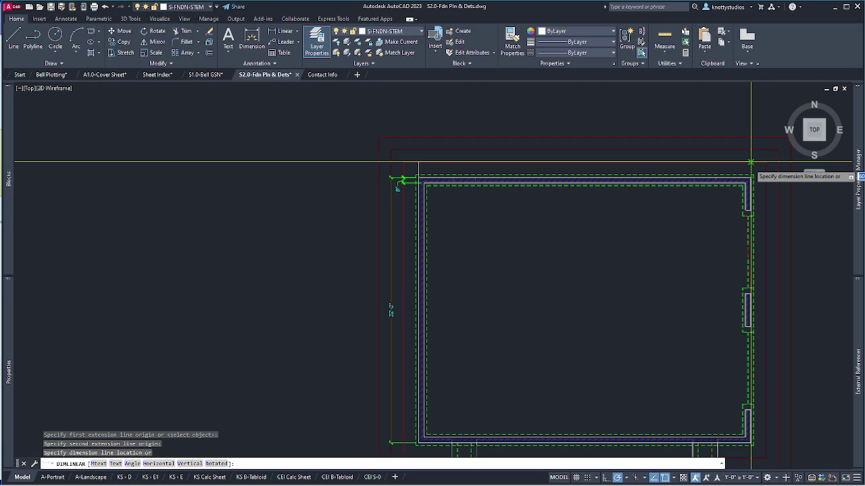
{"action": "left_click", "coordinate": [748, 150]}
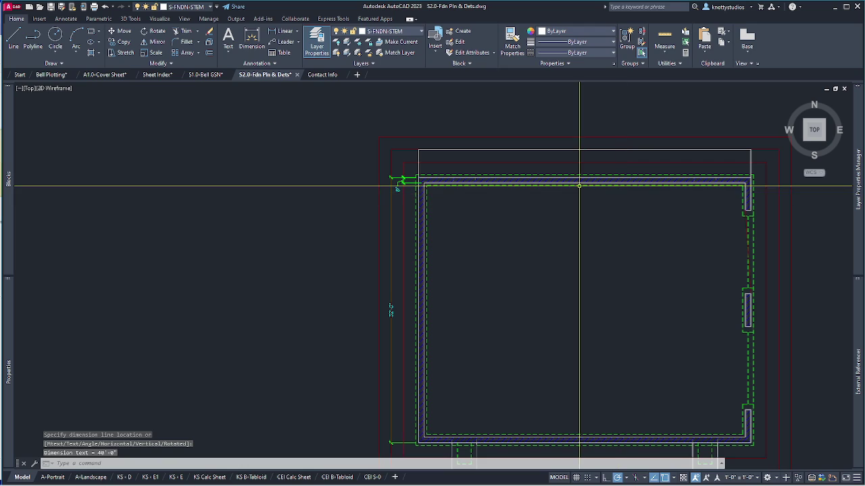
Make N-STRU-DIMS the current layer.
{"action": "left_click", "coordinate": [413, 33]}
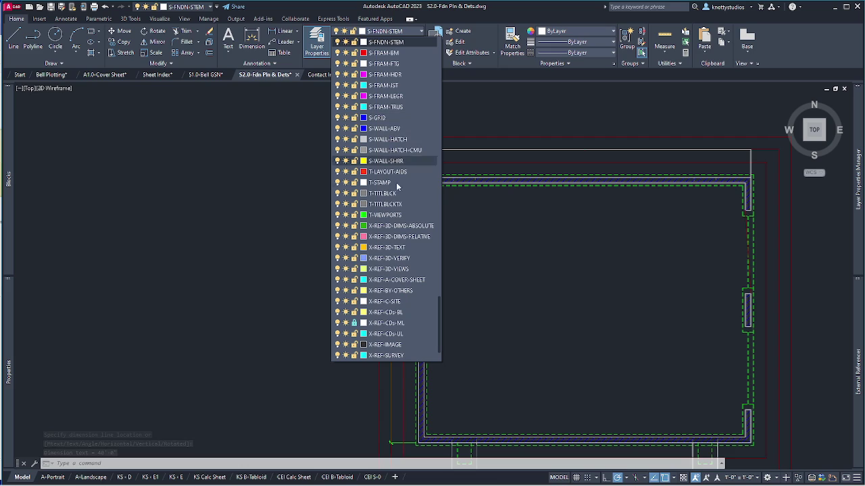
{"action": "scroll", "coordinate": [395, 202], "scroll_direction": "up", "scroll_amount": 8}
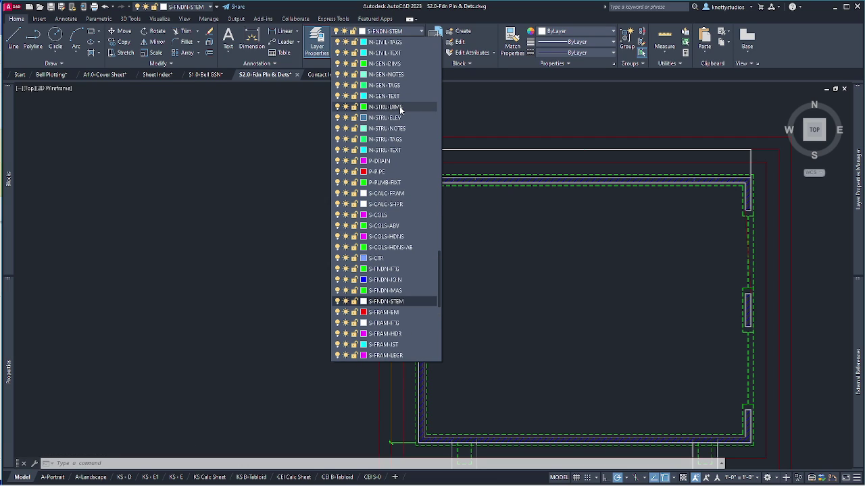
{"action": "left_click", "coordinate": [397, 107]}
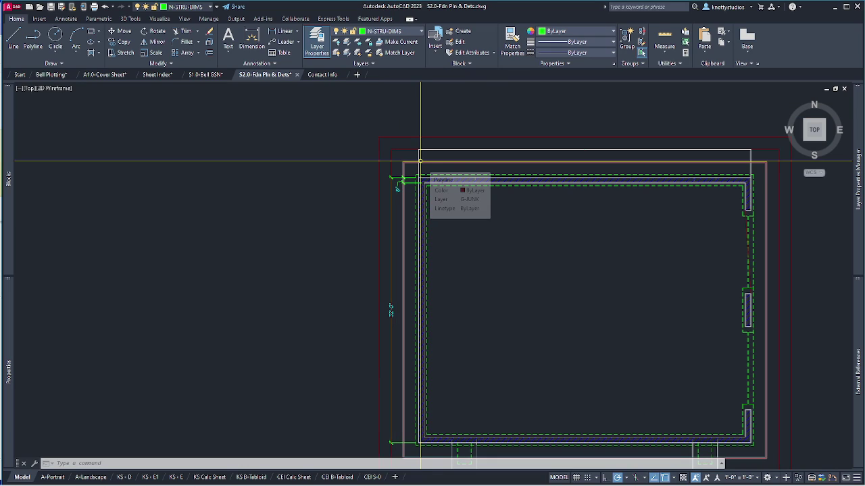
Match the top wall's overall dimension properties to those of the dimensions along the left wall.
{"action": "type", "text": "ma"}
{"action": "key", "text": "Return"}
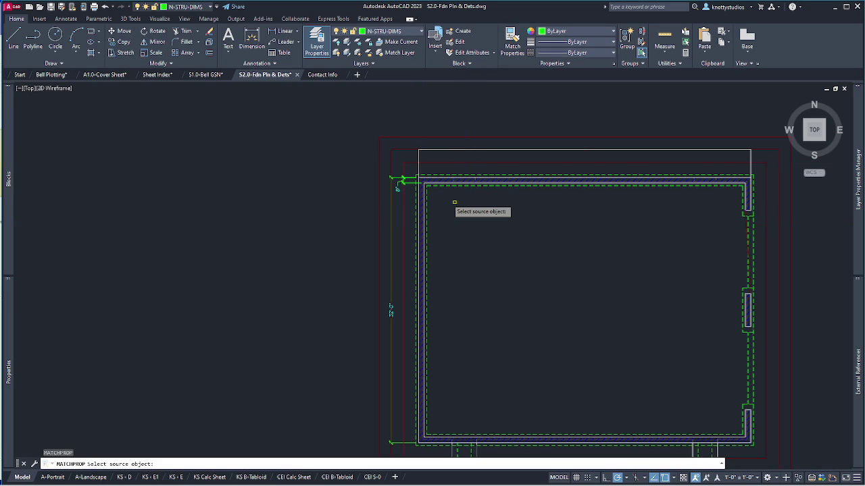
{"action": "left_click", "coordinate": [411, 179]}
{"action": "left_click", "coordinate": [418, 162]}
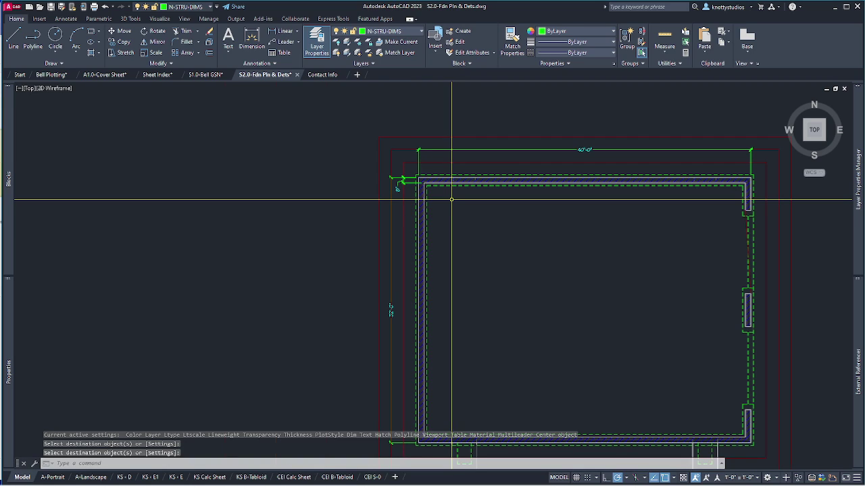
Add a vertical linear dimension for the top wall's footing width, using Nearest snap on the outer dashed line and ending on the inner dashed line.
{"action": "scroll", "coordinate": [451, 199], "scroll_direction": "up", "scroll_amount": 3}
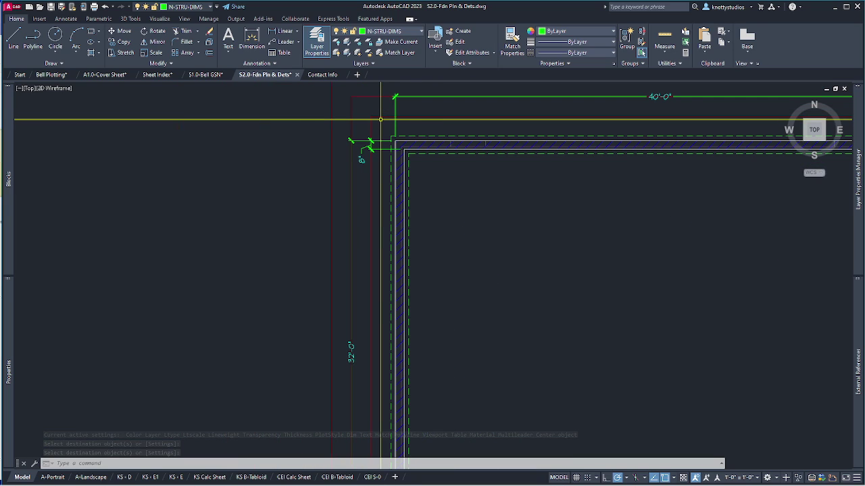
{"action": "scroll", "coordinate": [380, 120], "scroll_direction": "down", "scroll_amount": 5}
{"action": "scroll", "coordinate": [378, 149], "scroll_direction": "up", "scroll_amount": 6}
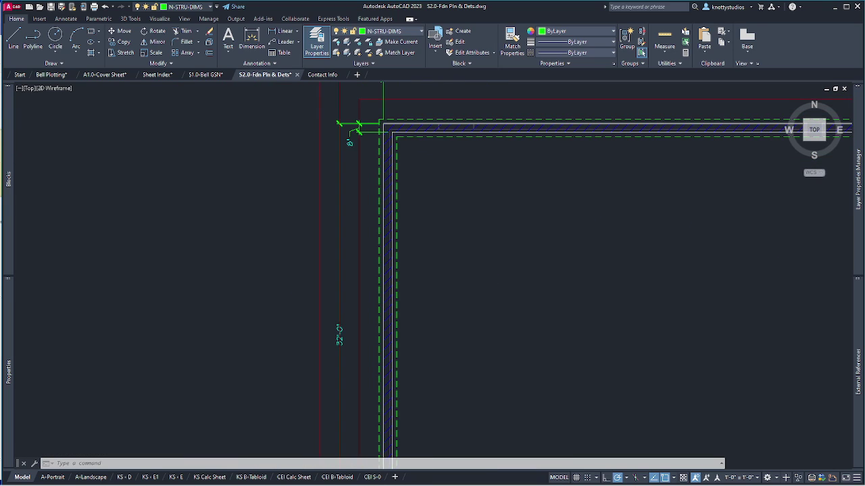
{"action": "left_click", "coordinate": [283, 33]}
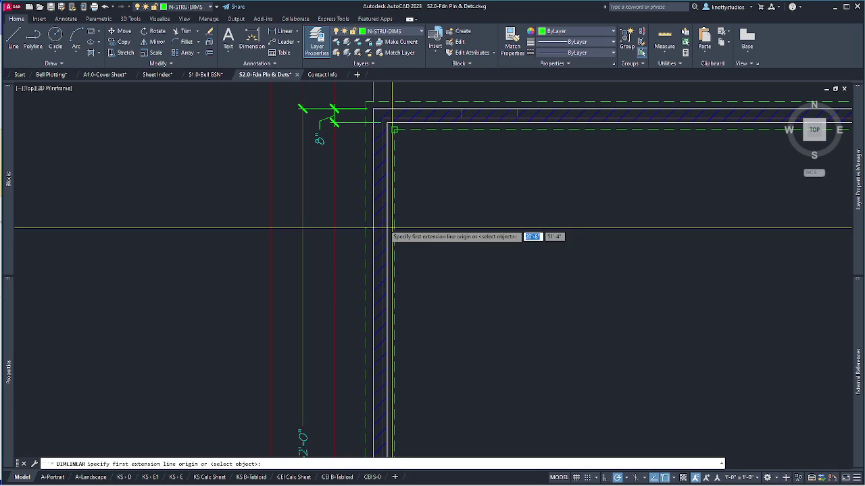
{"action": "scroll", "coordinate": [607, 119], "scroll_direction": "up", "scroll_amount": 5}
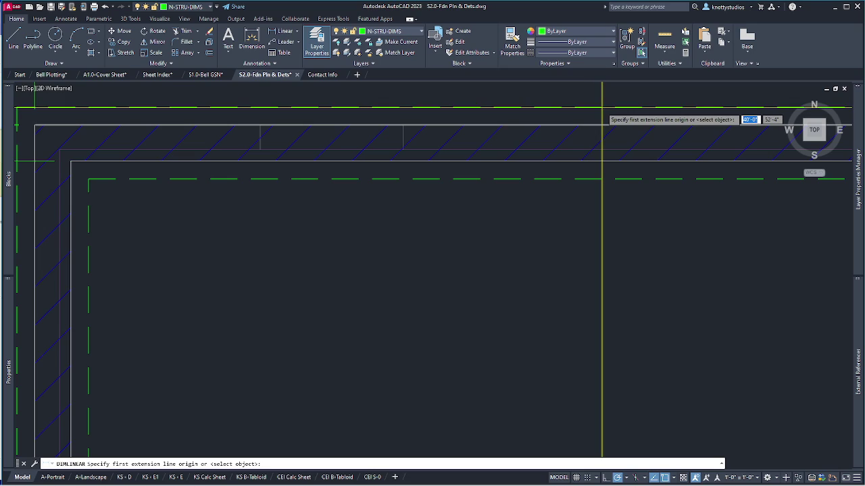
{"action": "type", "text": "nea"}
{"action": "key", "text": "Return"}
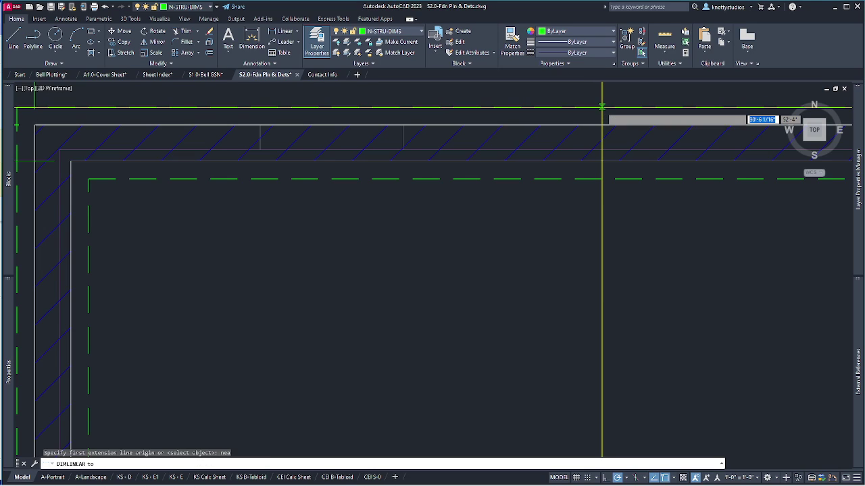
{"action": "left_click", "coordinate": [601, 107]}
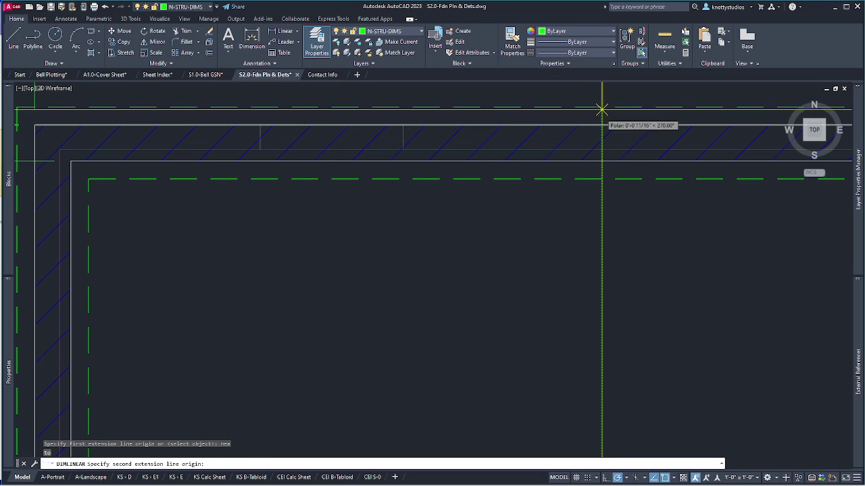
{"action": "left_click", "coordinate": [601, 179]}
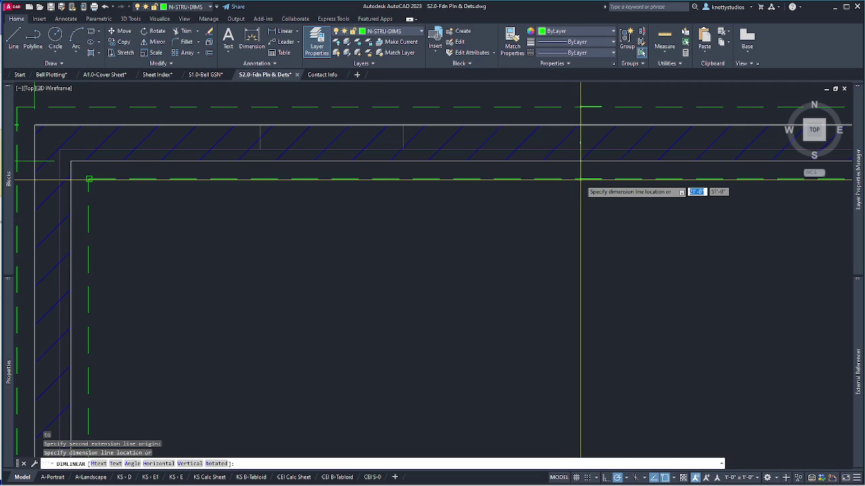
{"action": "left_click", "coordinate": [581, 179]}
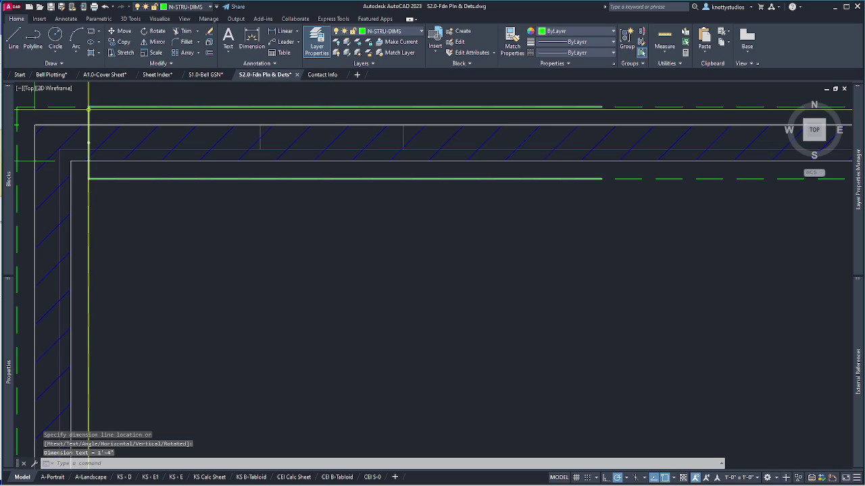
Move the footing width dimension line away from the inner footing corner to just left of its measured points.
{"action": "left_click", "coordinate": [88, 107]}
{"action": "left_click", "coordinate": [89, 107]}
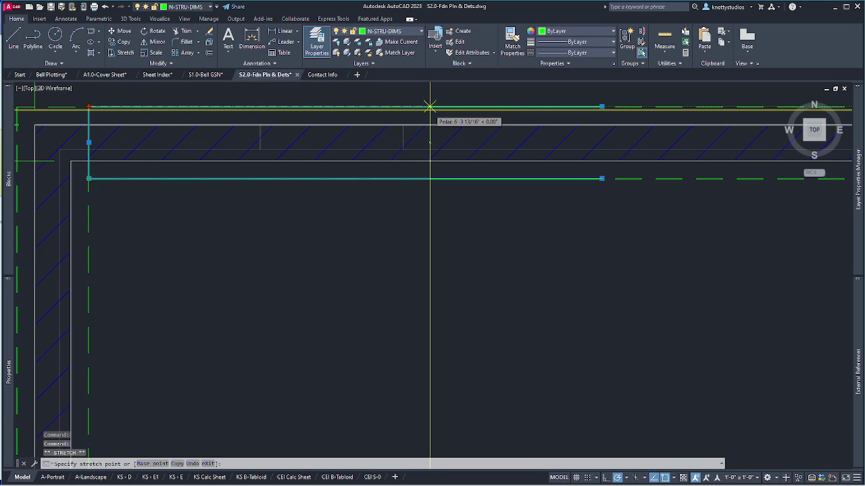
{"action": "left_click", "coordinate": [578, 107]}
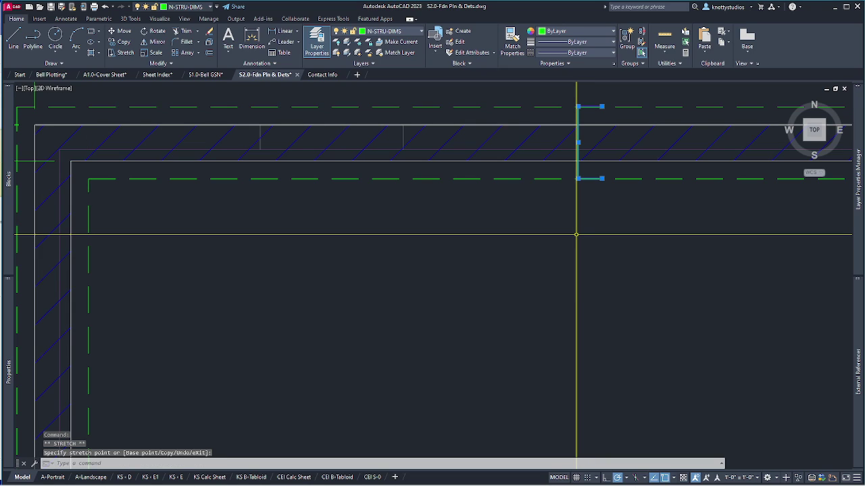
{"action": "scroll", "coordinate": [588, 176], "scroll_direction": "down", "scroll_amount": 2}
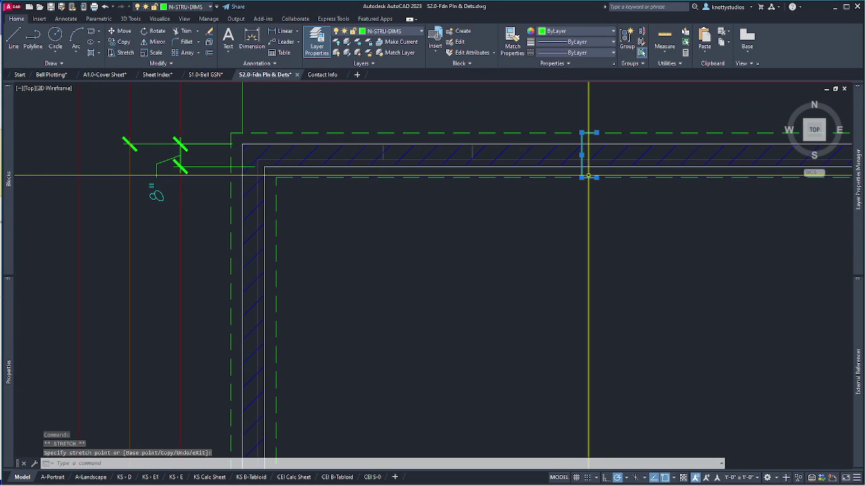
{"action": "key", "text": "Escape"}
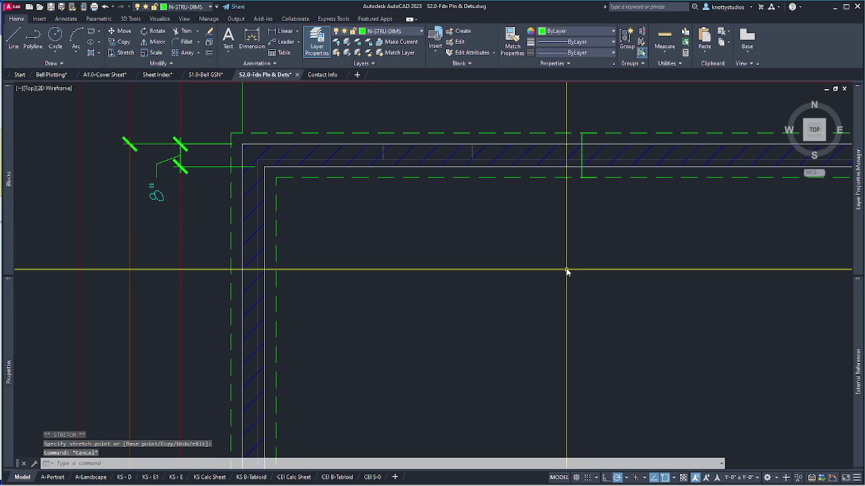
Match the footing width dimension's properties to those of the 8" wall thickness dimension.
{"action": "type", "text": "ma"}
{"action": "key", "text": "Return"}
{"action": "left_click", "coordinate": [168, 160]}
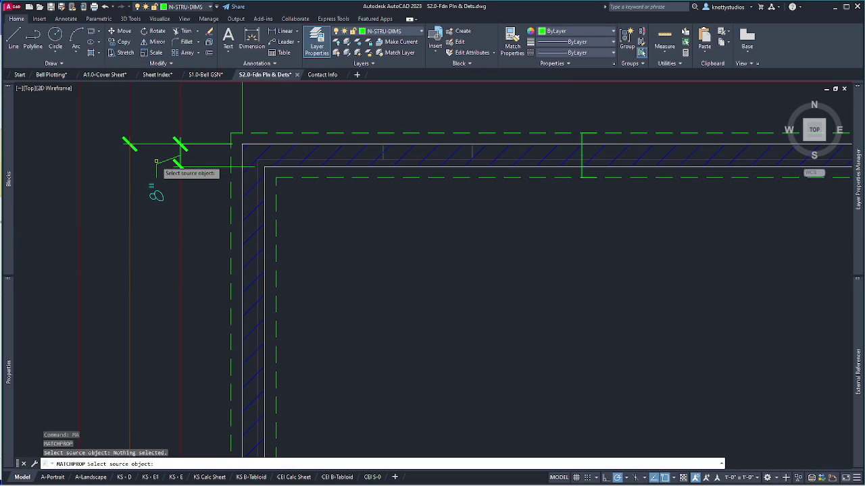
{"action": "left_click", "coordinate": [170, 165]}
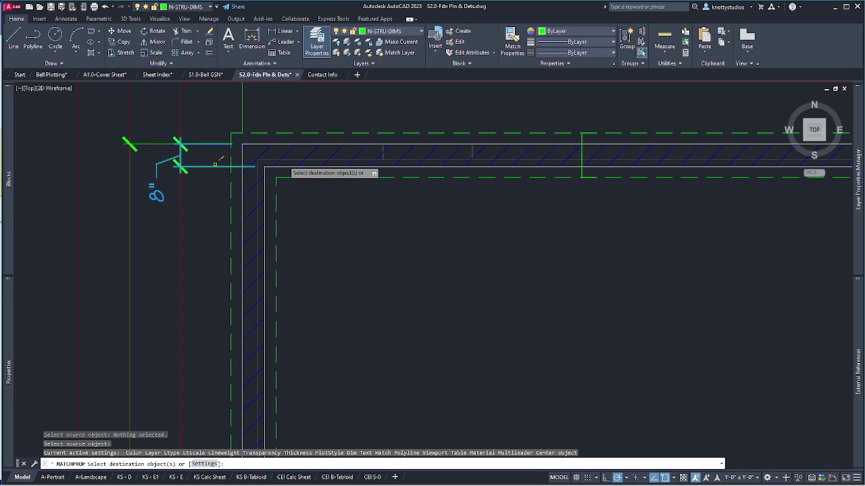
{"action": "left_click", "coordinate": [581, 156]}
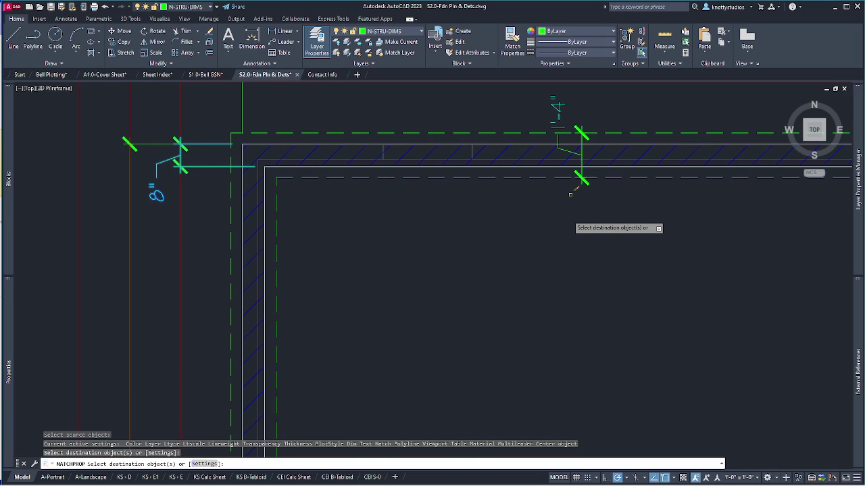
{"action": "scroll", "coordinate": [560, 223], "scroll_direction": "down", "scroll_amount": 2}
{"action": "key", "text": "Return"}
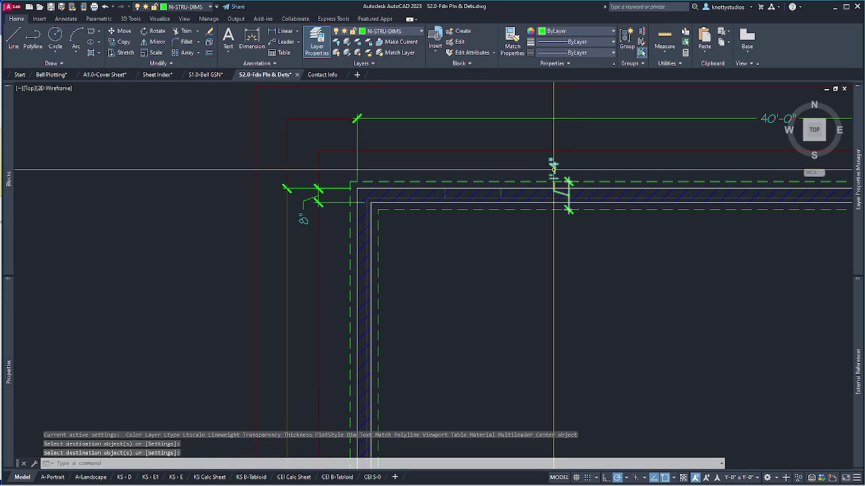
Move the footing width dimension's text to just above the top wall's outer footing line, slightly left of its dimension line.
{"action": "left_click", "coordinate": [553, 180]}
{"action": "left_click", "coordinate": [554, 179]}
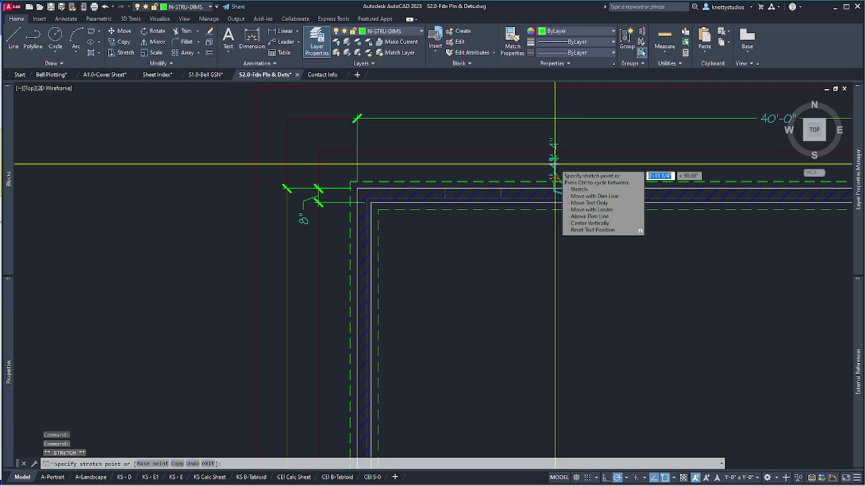
{"action": "left_click", "coordinate": [554, 164]}
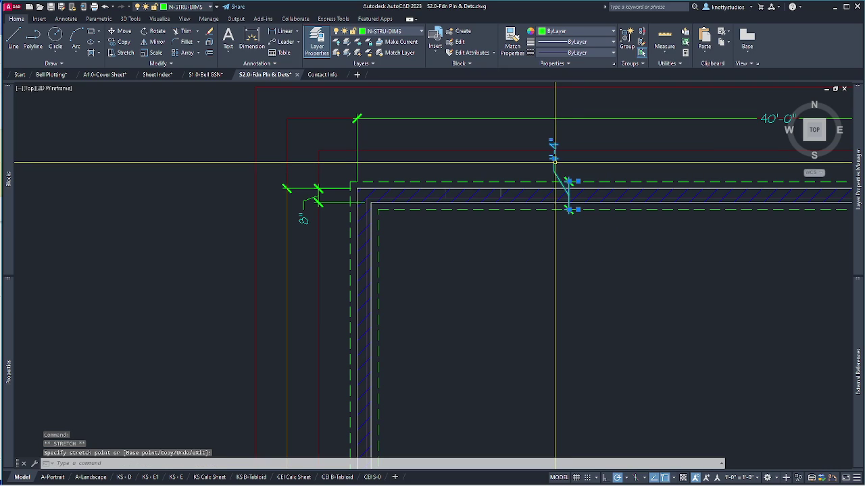
{"action": "scroll", "coordinate": [554, 164], "scroll_direction": "up", "scroll_amount": 5}
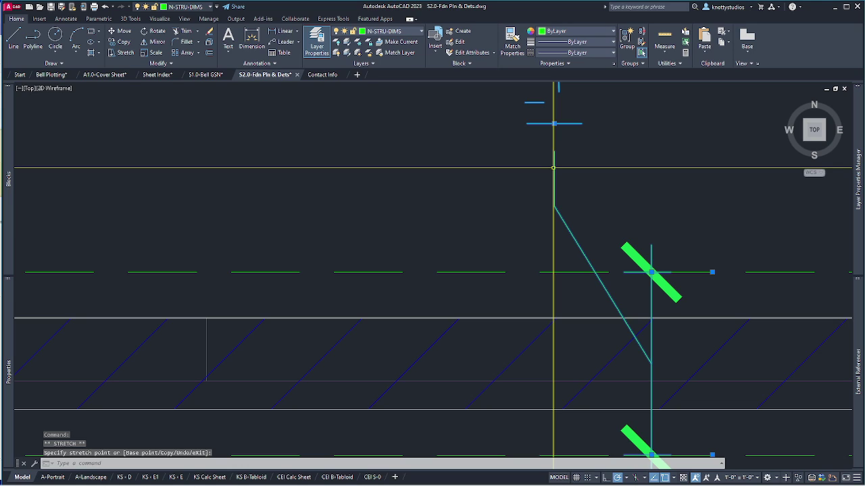
{"action": "scroll", "coordinate": [554, 164], "scroll_direction": "down", "scroll_amount": 2}
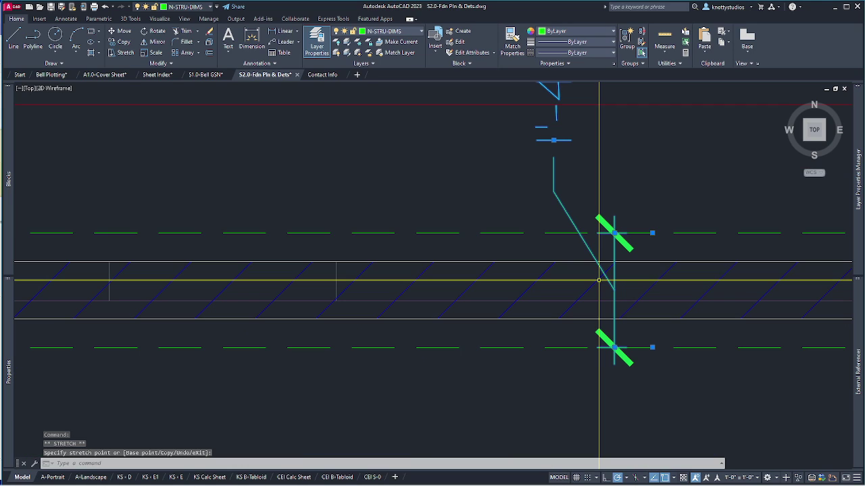
{"action": "left_click", "coordinate": [554, 140]}
{"action": "left_click", "coordinate": [546, 176]}
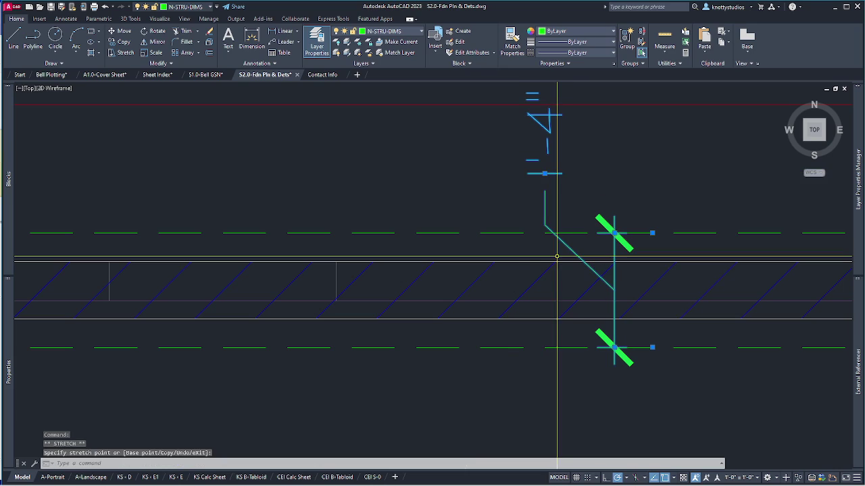
{"action": "scroll", "coordinate": [540, 312], "scroll_direction": "down", "scroll_amount": 4}
{"action": "scroll", "coordinate": [488, 212], "scroll_direction": "down", "scroll_amount": 4}
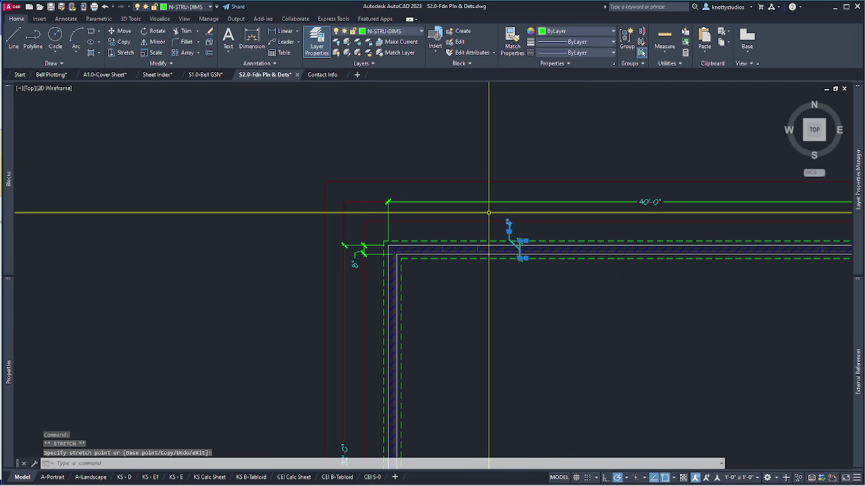
{"action": "key", "text": "Escape"}
{"action": "scroll", "coordinate": [445, 186], "scroll_direction": "down", "scroll_amount": 2}
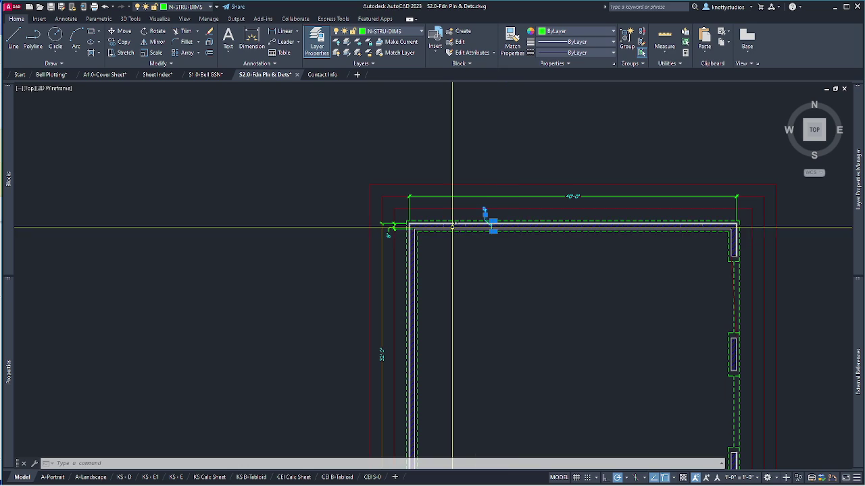
{"action": "scroll", "coordinate": [463, 218], "scroll_direction": "down", "scroll_amount": 2}
{"action": "scroll", "coordinate": [471, 217], "scroll_direction": "up", "scroll_amount": 4}
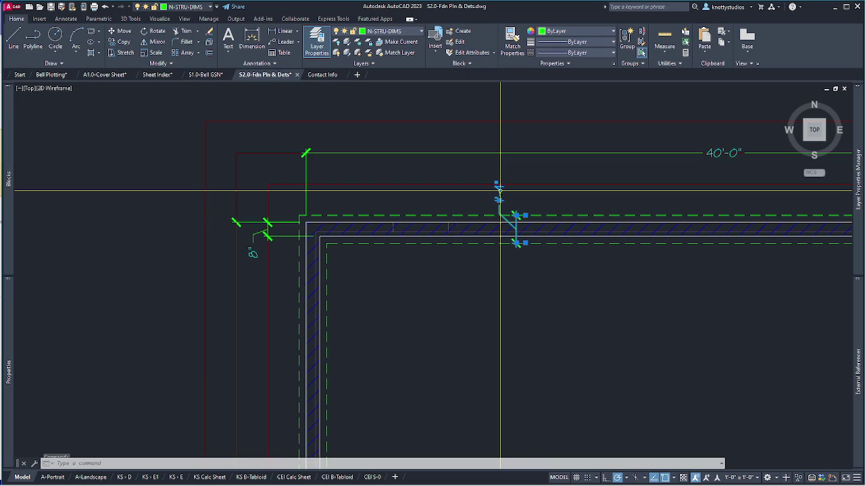
{"action": "double_click", "coordinate": [500, 191]}
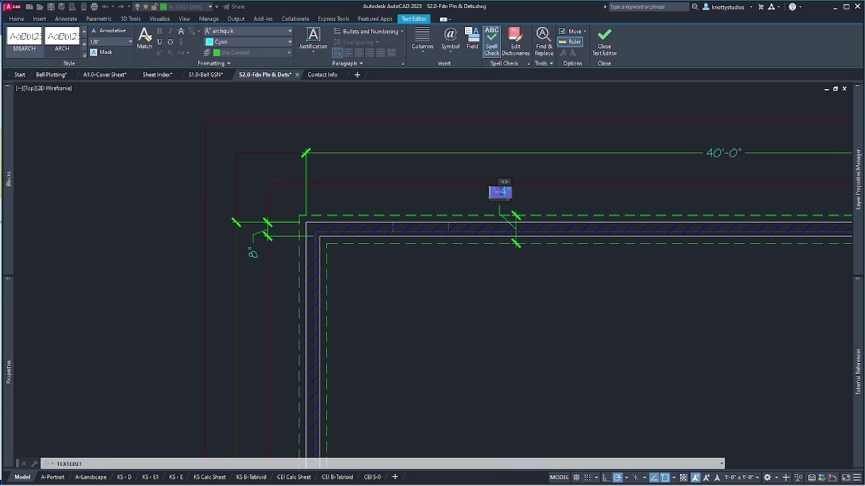
{"action": "mouse_move", "coordinate": [8, 308]}
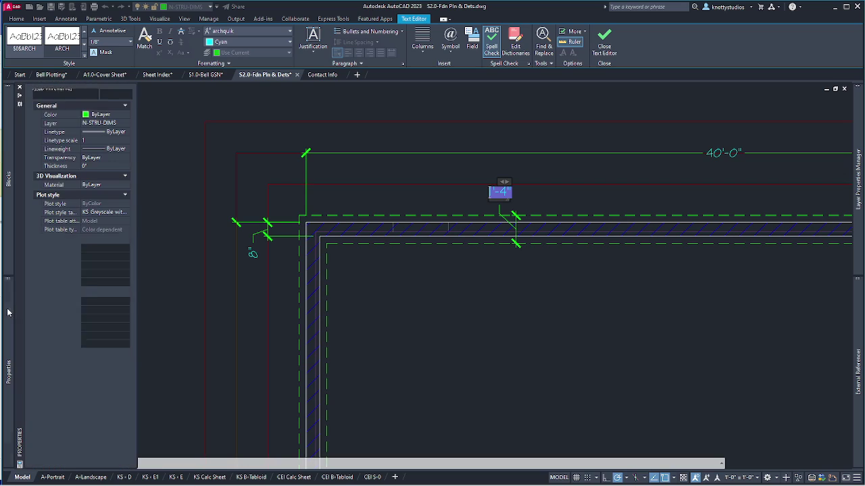
{"action": "left_click", "coordinate": [512, 288]}
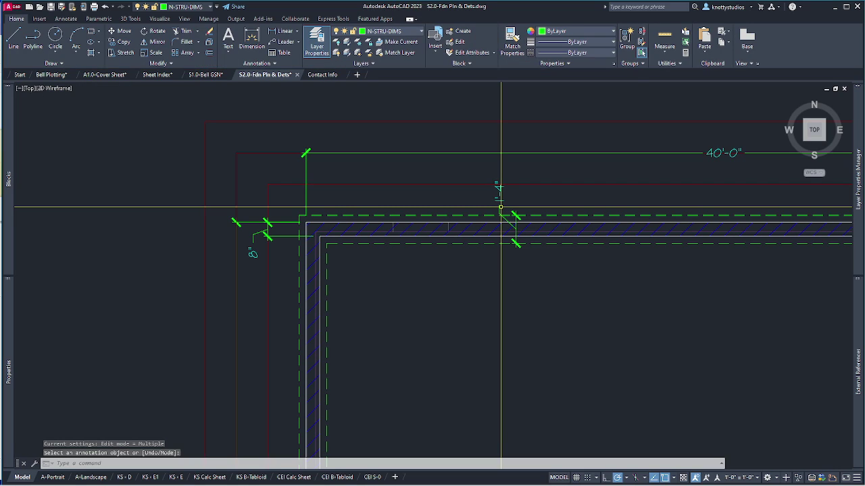
{"action": "key", "text": "Return"}
Set the footing width dimension's text rotation to .01 so the text reads horizontally.
{"action": "left_click", "coordinate": [501, 207]}
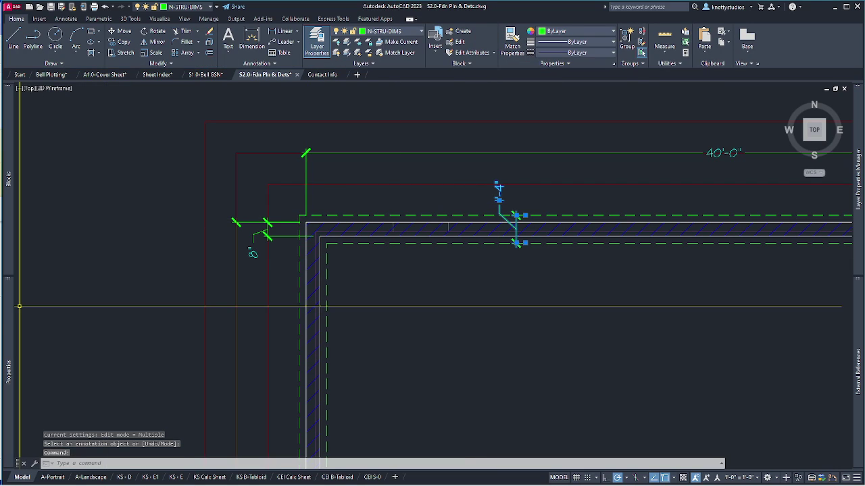
{"action": "mouse_move", "coordinate": [12, 318]}
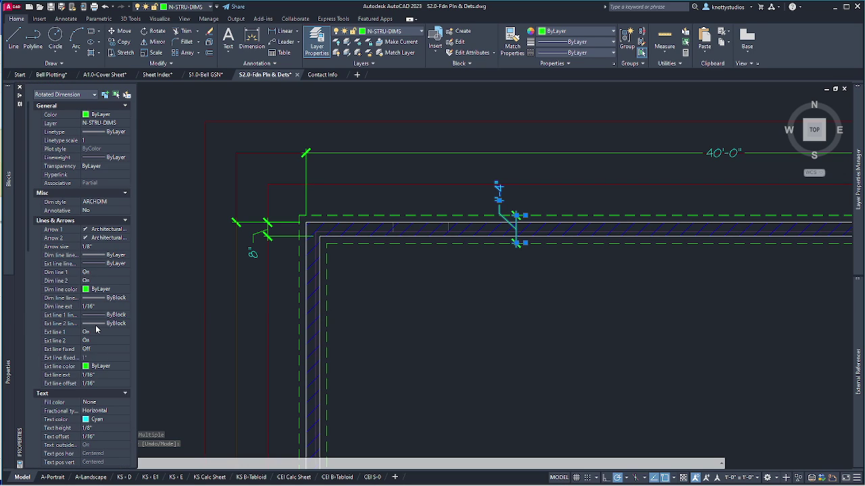
{"action": "scroll", "coordinate": [96, 330], "scroll_direction": "down", "scroll_amount": 6}
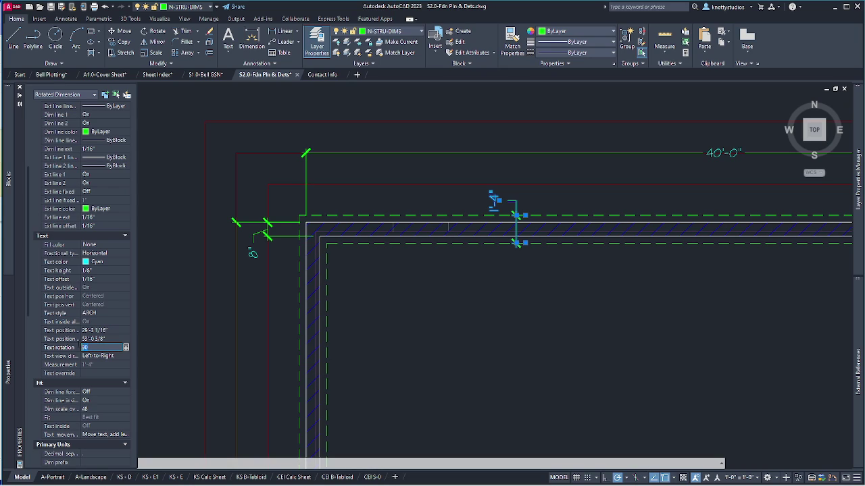
{"action": "type", "text": "0"}
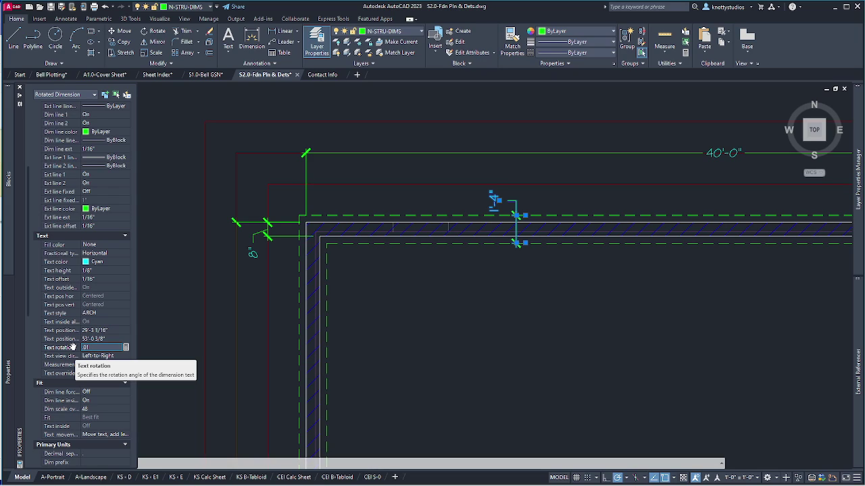
{"action": "key", "text": "Tab"}
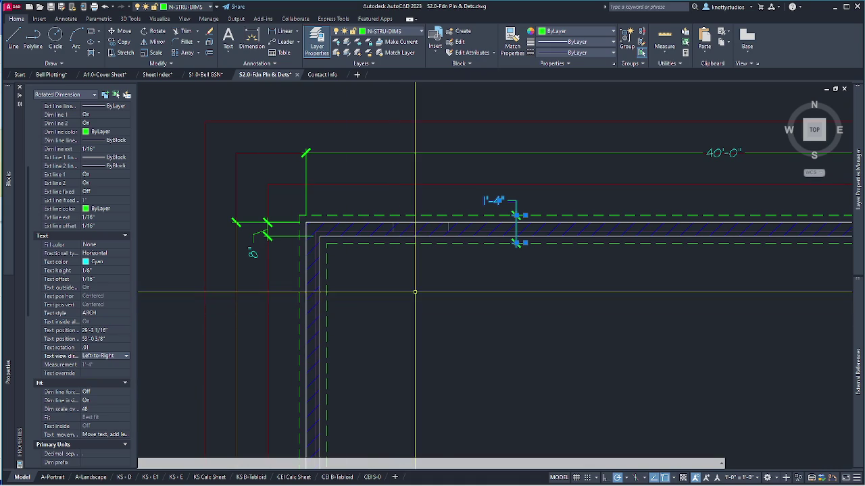
{"action": "key", "text": "ctrl+1"}
Move the footing width dimension's text farther left of its dimension line, still just above the top wall's outer footing line.
{"action": "left_click", "coordinate": [502, 201]}
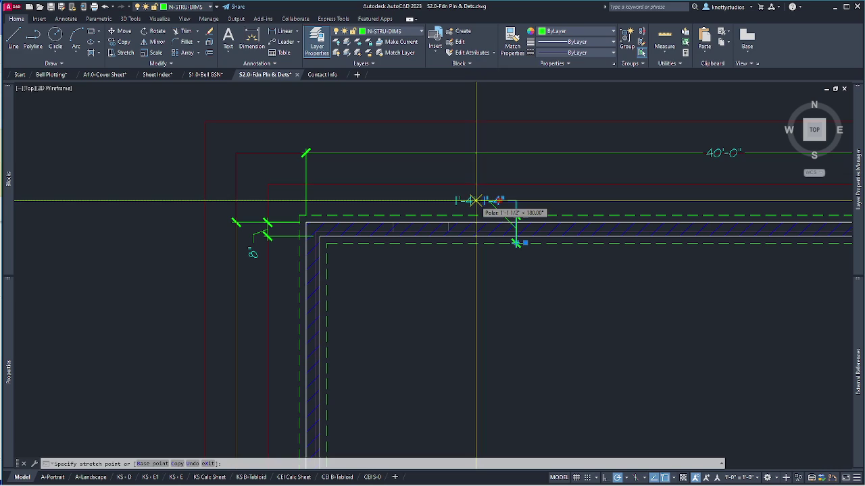
{"action": "left_click", "coordinate": [473, 201]}
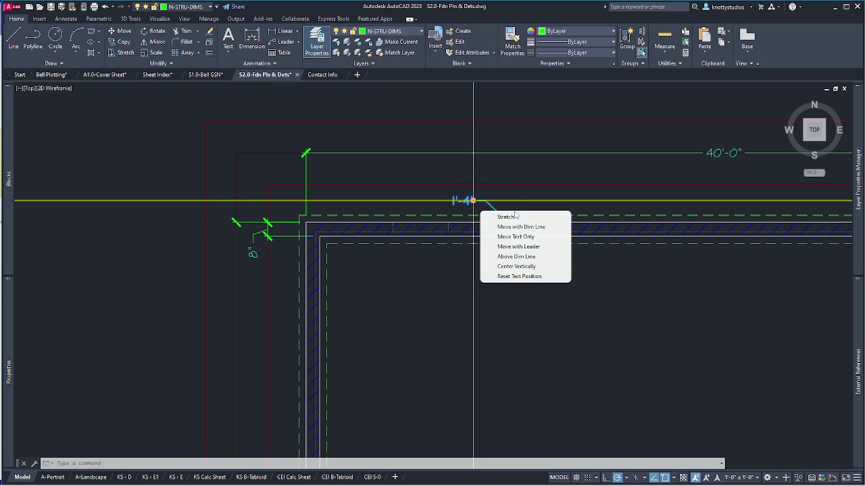
{"action": "key", "text": "Escape"}
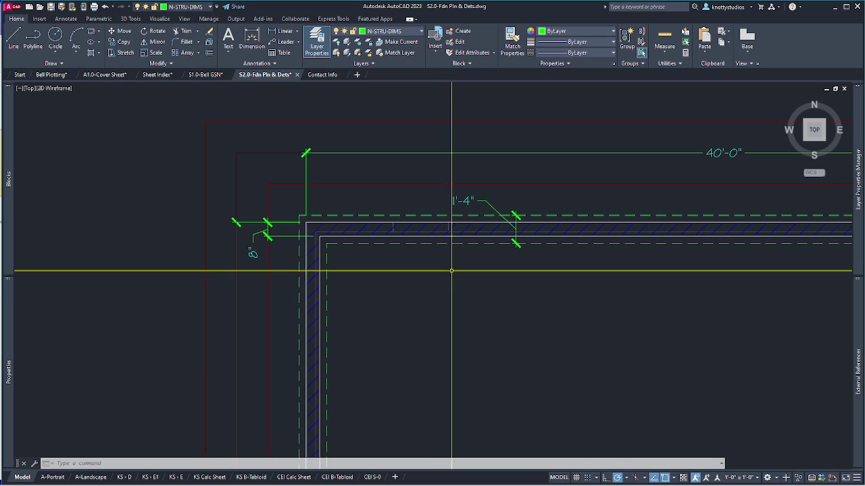
Add a linear dimension for the upper stem wall segment of the right wall, along the innermost guide outline.
{"action": "scroll", "coordinate": [453, 270], "scroll_direction": "down", "scroll_amount": 2}
{"action": "scroll", "coordinate": [479, 223], "scroll_direction": "up", "scroll_amount": 2}
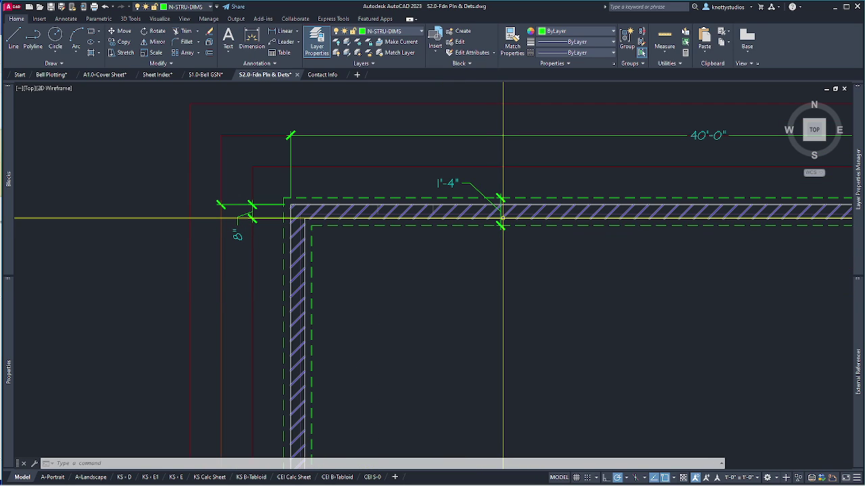
{"action": "scroll", "coordinate": [407, 195], "scroll_direction": "down", "scroll_amount": 6}
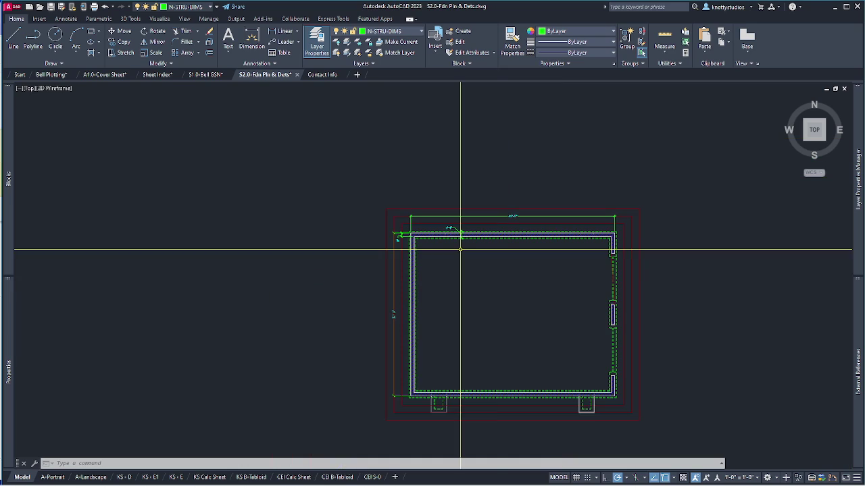
{"action": "scroll", "coordinate": [662, 322], "scroll_direction": "up", "scroll_amount": 2}
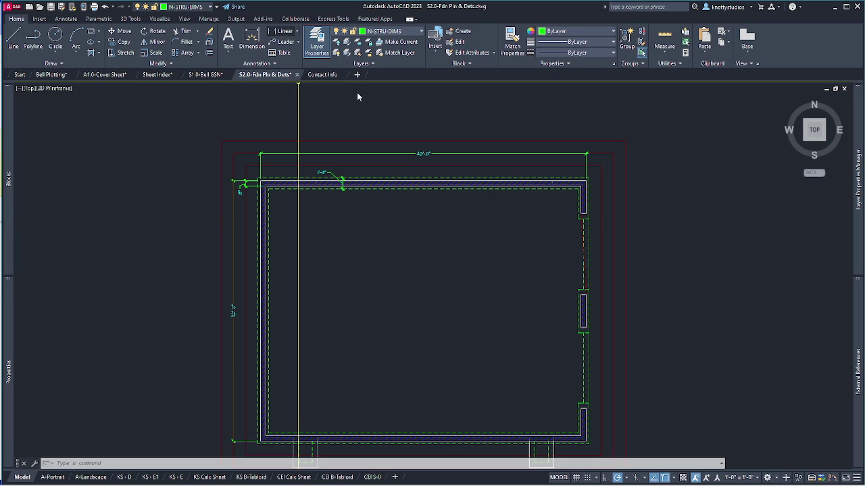
{"action": "left_click", "coordinate": [282, 30]}
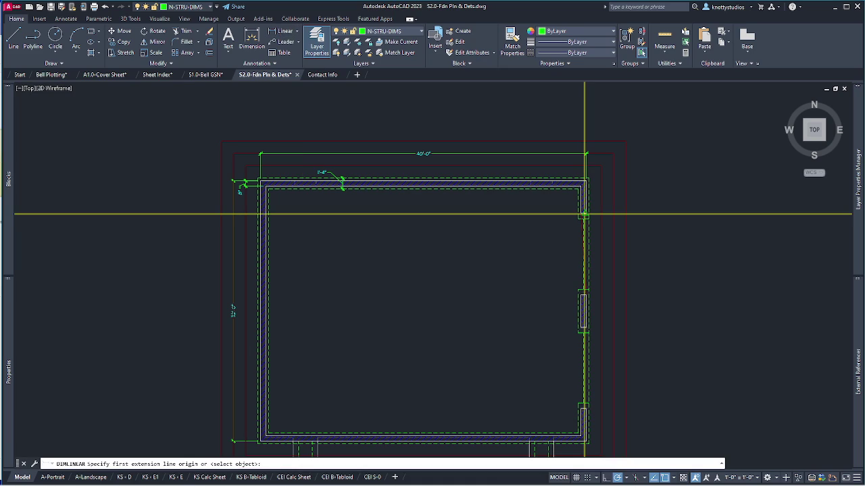
{"action": "left_click", "coordinate": [586, 180]}
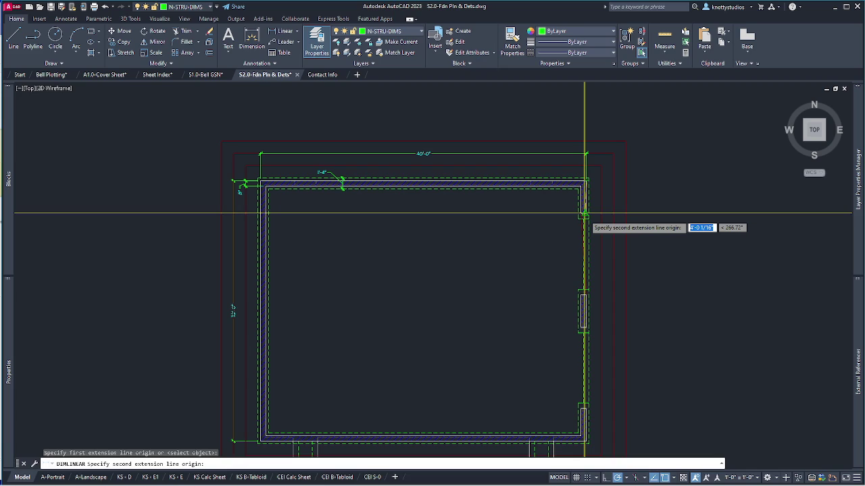
{"action": "scroll", "coordinate": [584, 215], "scroll_direction": "up", "scroll_amount": 3}
{"action": "left_click", "coordinate": [583, 205]}
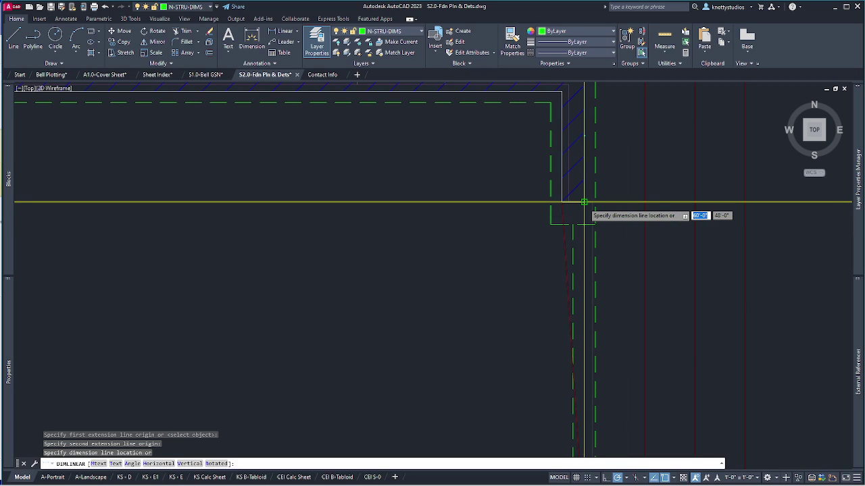
{"action": "scroll", "coordinate": [608, 203], "scroll_direction": "up", "scroll_amount": 2}
{"action": "left_click", "coordinate": [638, 194]}
Add a linear dimension across the upper opening in the right wall, along the innermost guide outline.
{"action": "key", "text": "space"}
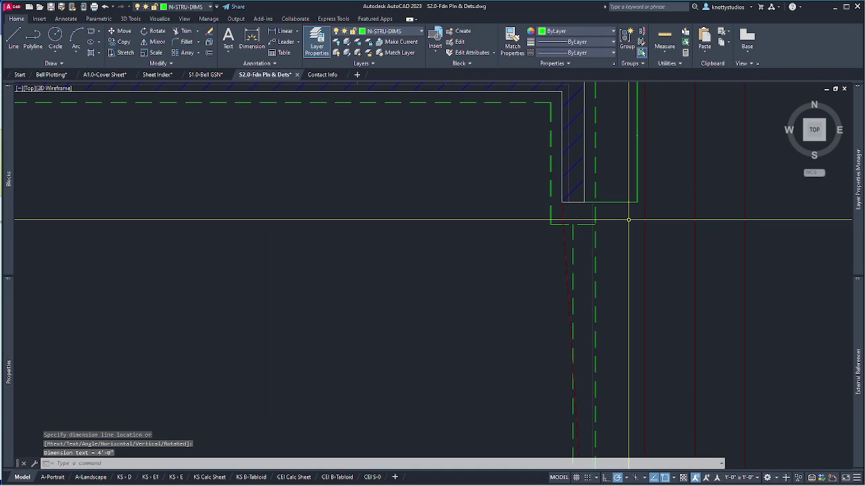
{"action": "scroll", "coordinate": [608, 203], "scroll_direction": "down", "scroll_amount": 3}
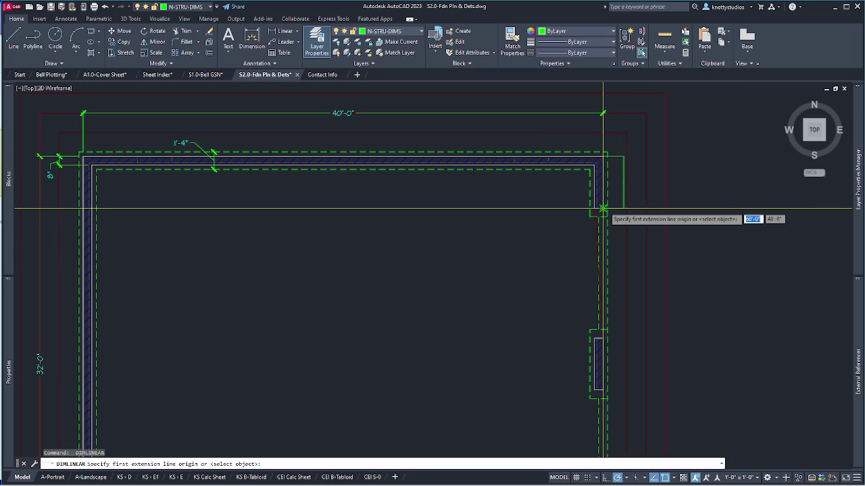
{"action": "left_click", "coordinate": [603, 208]}
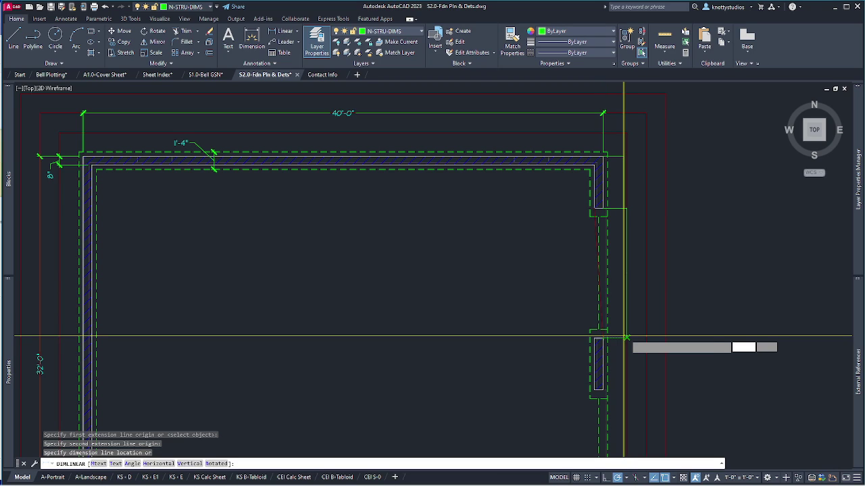
{"action": "left_click", "coordinate": [626, 337]}
{"action": "left_click", "coordinate": [626, 324]}
Add a linear dimension for the middle stem wall segment of the right wall, in line with the upper opening's dimension.
{"action": "key", "text": "space"}
{"action": "scroll", "coordinate": [415, 401], "scroll_direction": "down", "scroll_amount": 3}
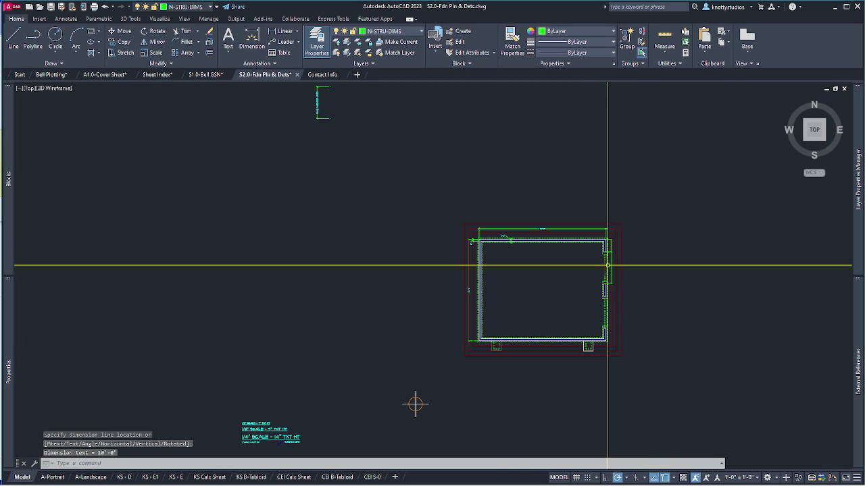
{"action": "scroll", "coordinate": [612, 299], "scroll_direction": "up", "scroll_amount": 3}
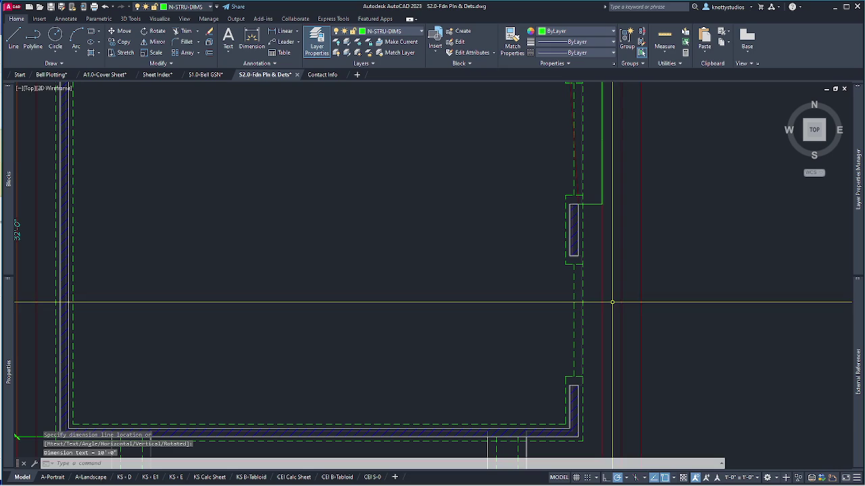
{"action": "left_click", "coordinate": [578, 203]}
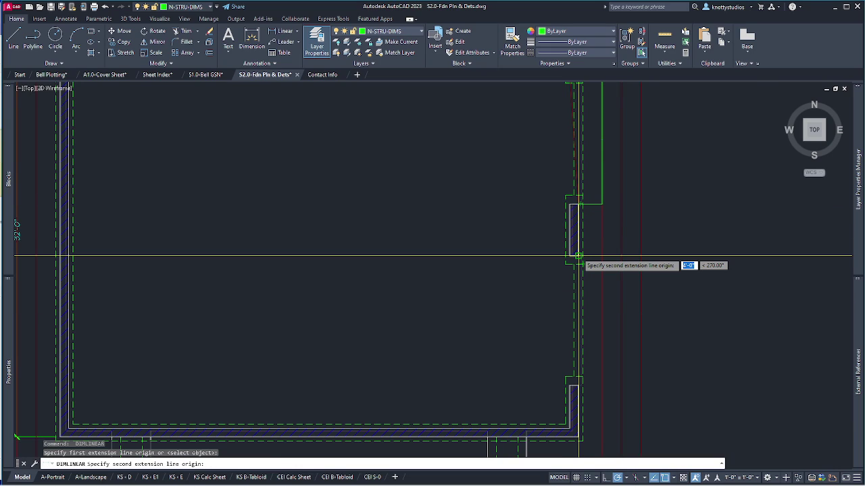
{"action": "left_click", "coordinate": [578, 255]}
{"action": "left_click", "coordinate": [602, 254]}
Add a linear dimension across the lower opening in the right wall, in line with the middle segment's dimension.
{"action": "key", "text": "space"}
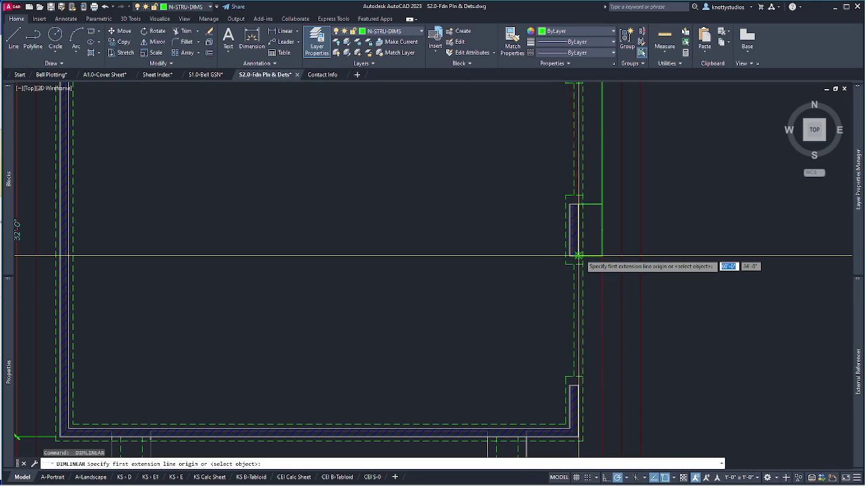
{"action": "left_click", "coordinate": [579, 255]}
{"action": "left_click", "coordinate": [579, 385]}
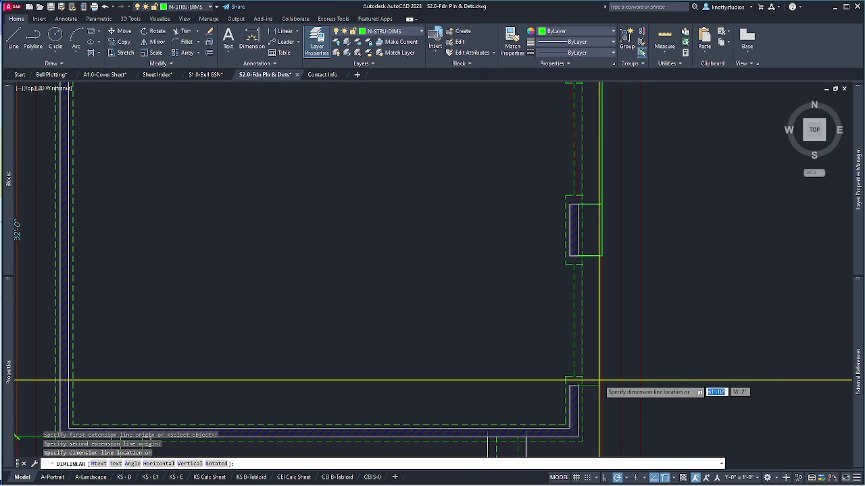
{"action": "left_click", "coordinate": [600, 381]}
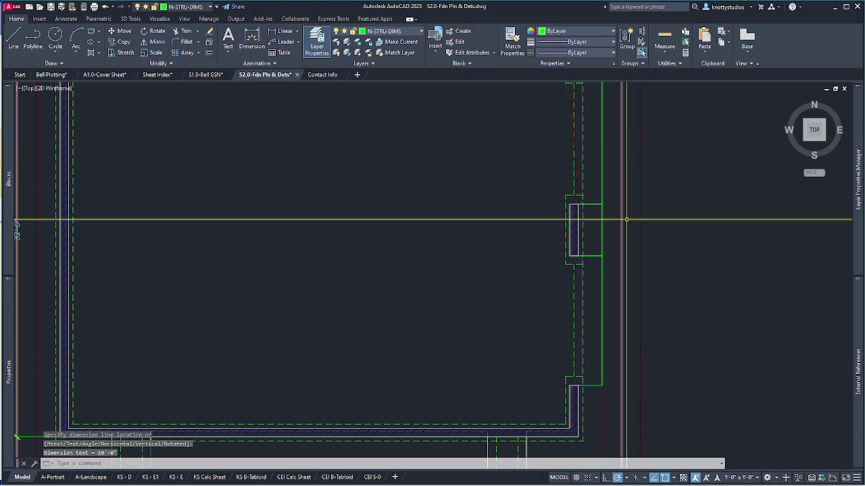
Add a linear dimension for the lower stem wall segment of the right wall, ending at the outer corner.
{"action": "key", "text": "Return"}
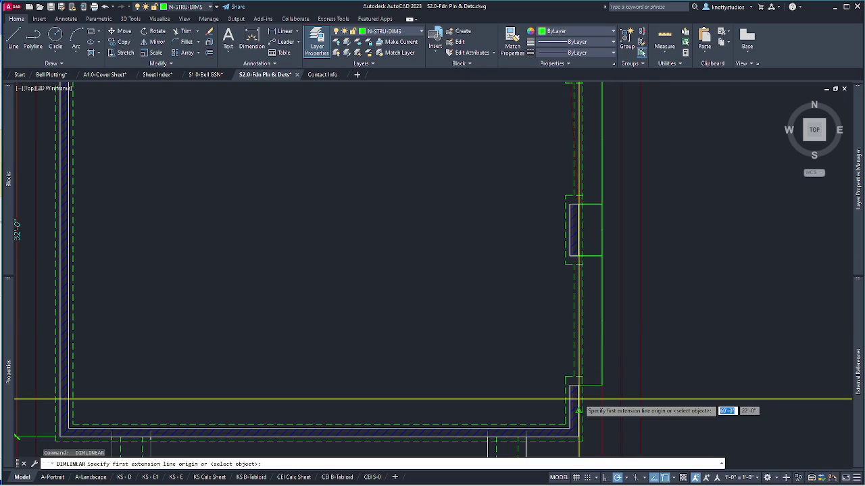
{"action": "left_click", "coordinate": [578, 385]}
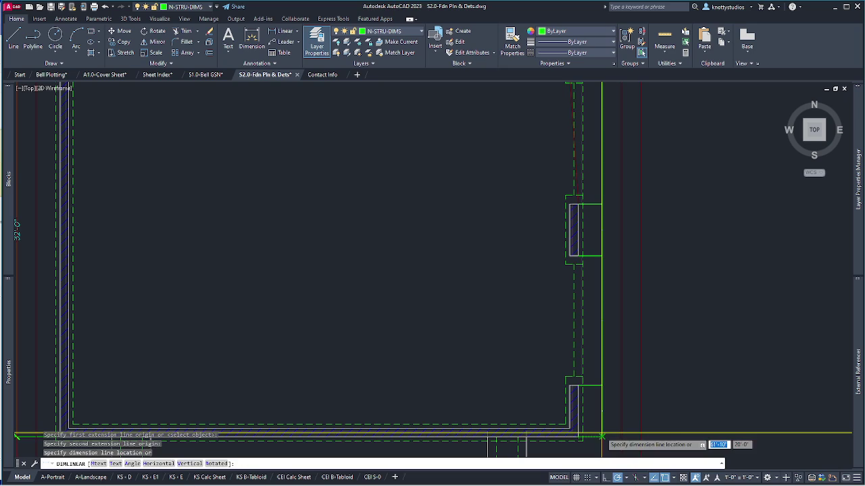
{"action": "left_click", "coordinate": [578, 438]}
{"action": "scroll", "coordinate": [610, 445], "scroll_direction": "up", "scroll_amount": 3}
{"action": "scroll", "coordinate": [609, 446], "scroll_direction": "down", "scroll_amount": 6}
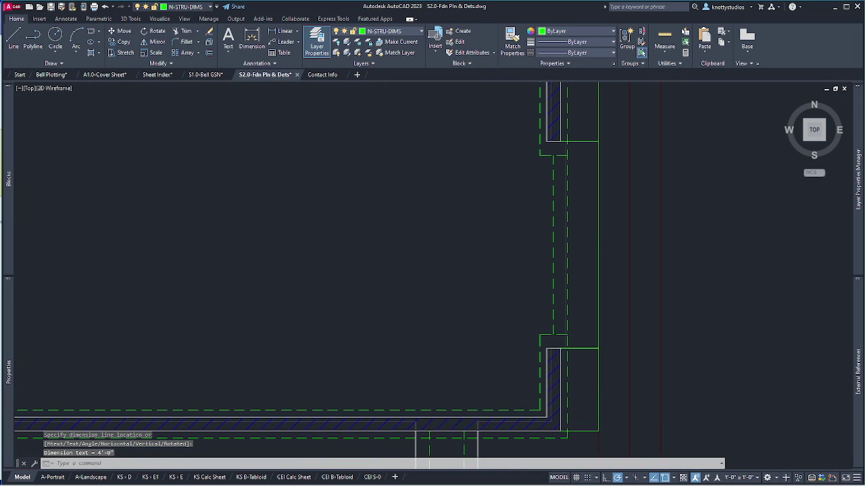
Match the properties of all the right wall's dimensions to those of the 40'-0" overall dimension.
{"action": "scroll", "coordinate": [643, 181], "scroll_direction": "up", "scroll_amount": 5}
{"action": "scroll", "coordinate": [550, 271], "scroll_direction": "up", "scroll_amount": 3}
{"action": "scroll", "coordinate": [551, 271], "scroll_direction": "up", "scroll_amount": 5}
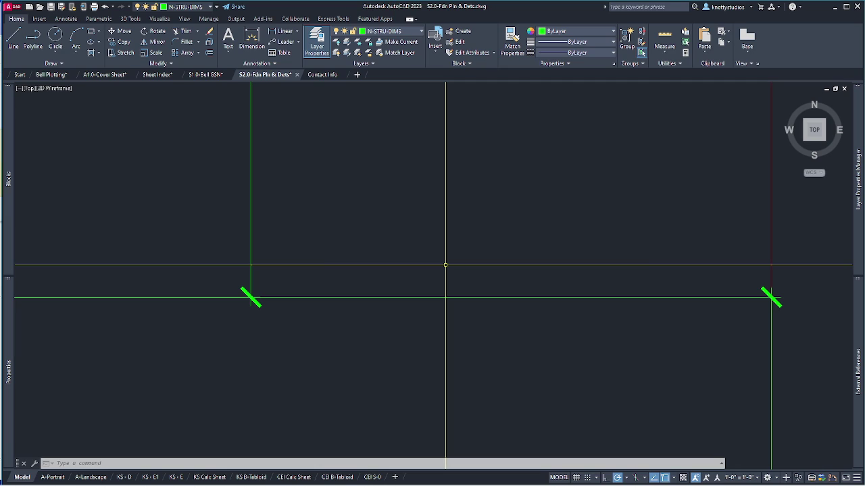
{"action": "scroll", "coordinate": [445, 265], "scroll_direction": "down", "scroll_amount": 6}
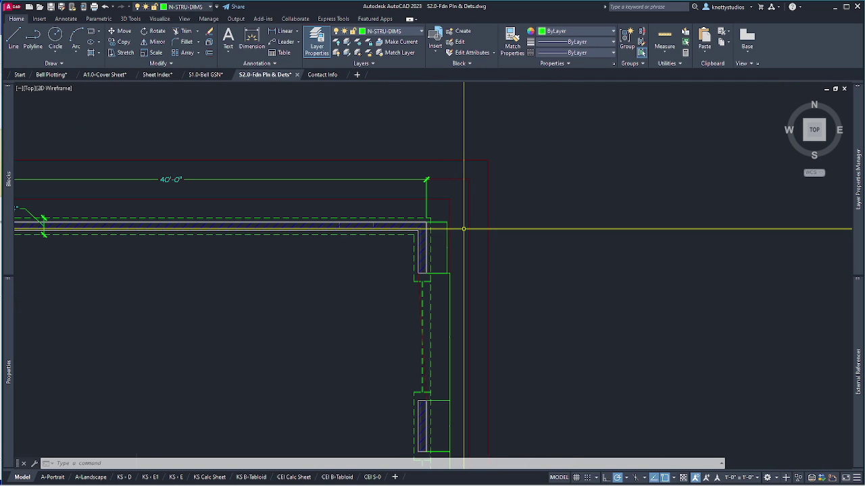
{"action": "type", "text": "a"}
{"action": "key", "text": "Return"}
{"action": "left_click", "coordinate": [425, 191]}
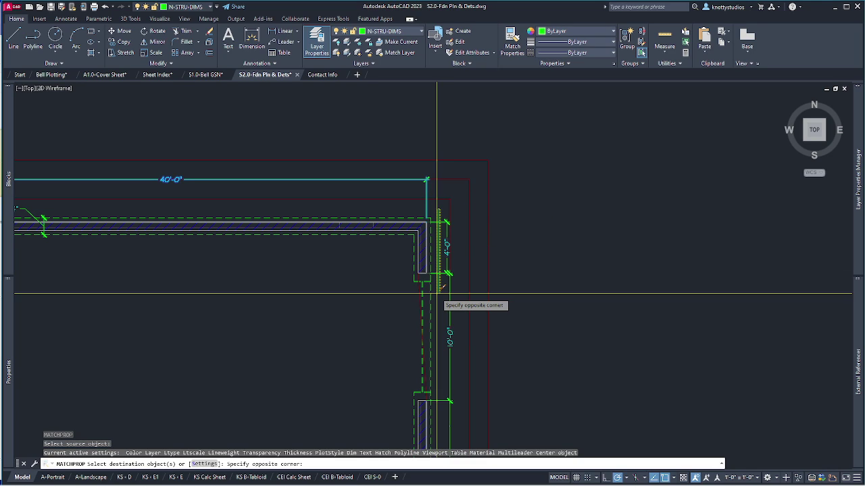
{"action": "left_click", "coordinate": [448, 347]}
{"action": "scroll", "coordinate": [452, 379], "scroll_direction": "down", "scroll_amount": 8}
{"action": "scroll", "coordinate": [451, 379], "scroll_direction": "up", "scroll_amount": 2}
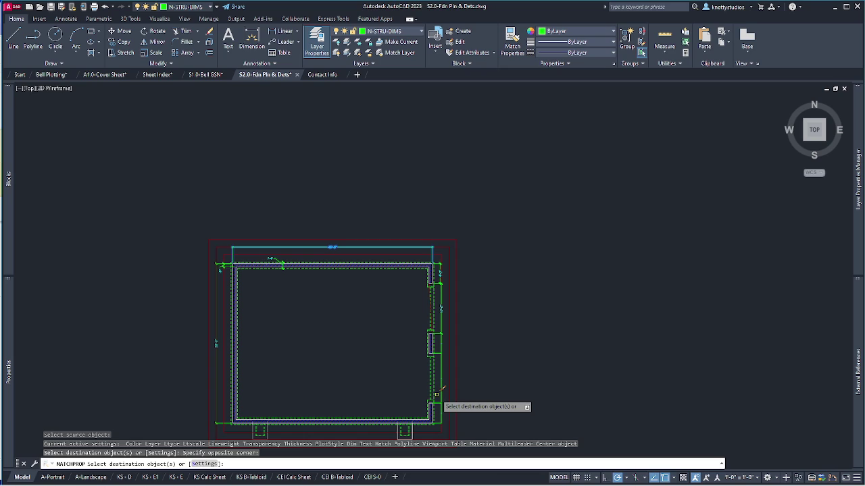
{"action": "left_click", "coordinate": [445, 399]}
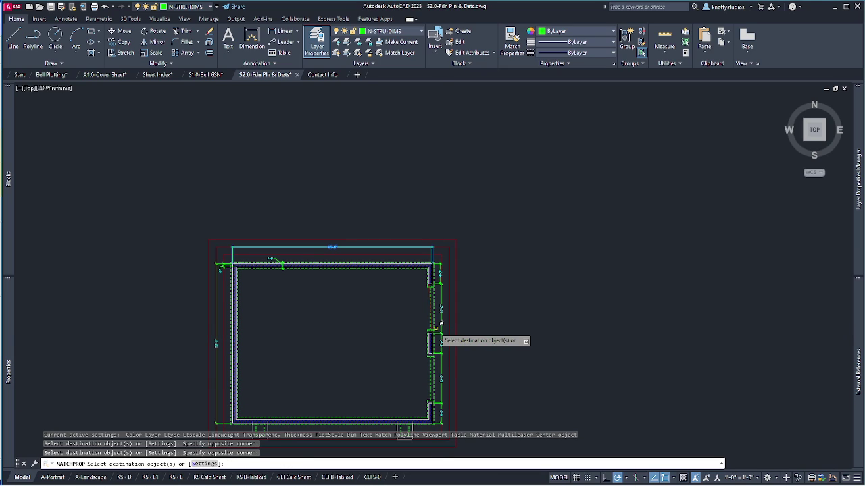
Align the right wall's uppermost 4'-0" dimension line with the 10'-0" dimension below it.
{"action": "scroll", "coordinate": [440, 259], "scroll_direction": "up", "scroll_amount": 5}
{"action": "left_click", "coordinate": [481, 337]}
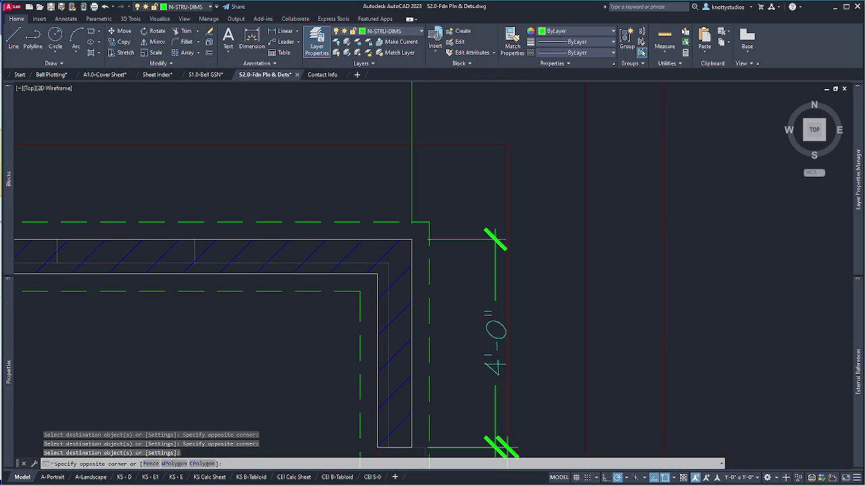
{"action": "key", "text": "Return"}
{"action": "scroll", "coordinate": [480, 337], "scroll_direction": "down", "scroll_amount": 1}
{"action": "scroll", "coordinate": [472, 339], "scroll_direction": "up", "scroll_amount": 5}
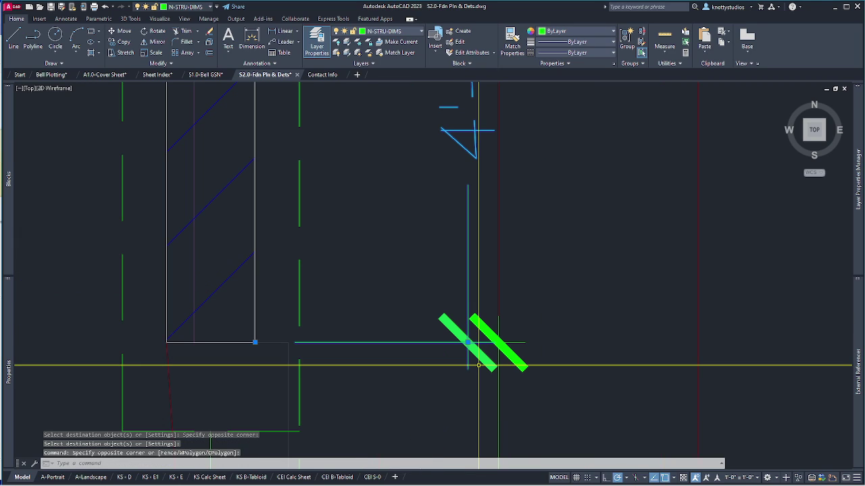
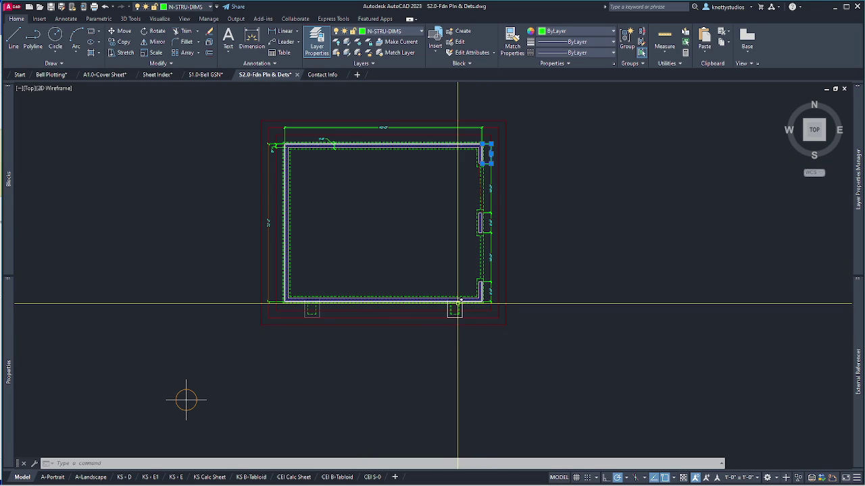
{"action": "type", "text": "e"}
{"action": "key", "text": "Return"}
{"action": "left_click", "coordinate": [522, 335]}
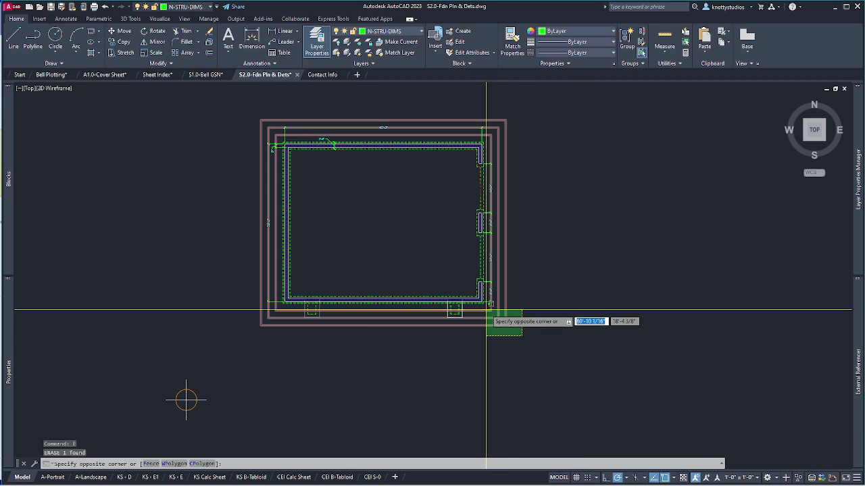
{"action": "key", "text": "Escape"}
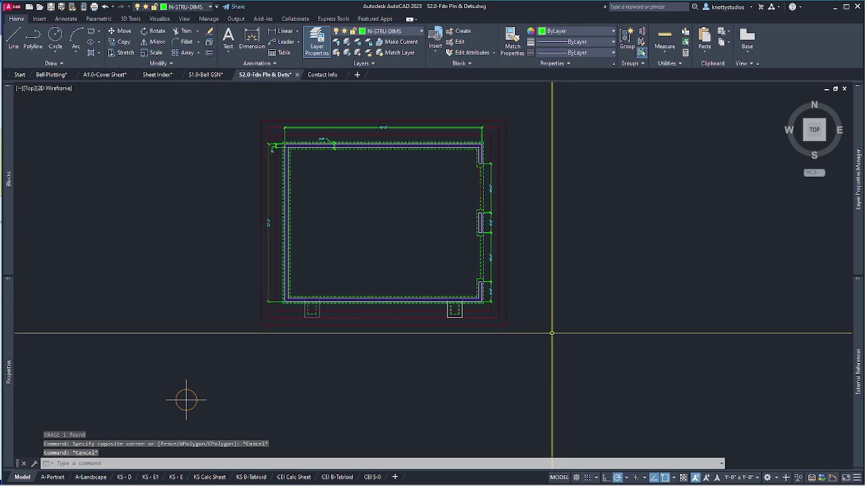
Erase the three rectangular guide outlines around the foundation plan.
{"action": "key", "text": "Return"}
{"action": "left_click", "coordinate": [500, 334]}
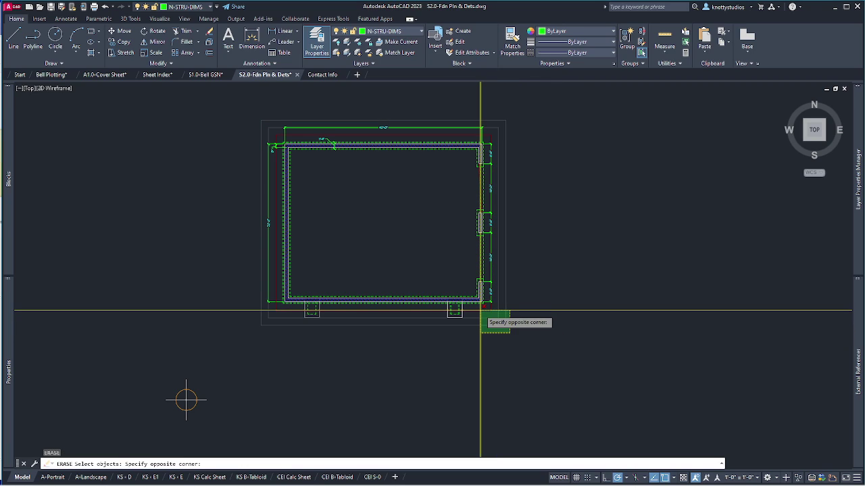
{"action": "left_click", "coordinate": [480, 308]}
{"action": "key", "text": "Return"}
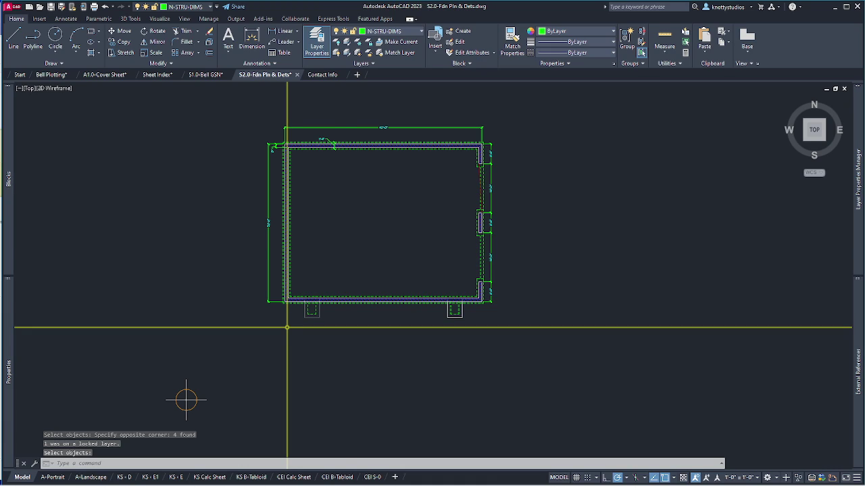
Draw a horizontal construction line through the bottom edge of the two pads below the foundation plan.
{"action": "type", "text": "xl"}
{"action": "key", "text": "Return"}
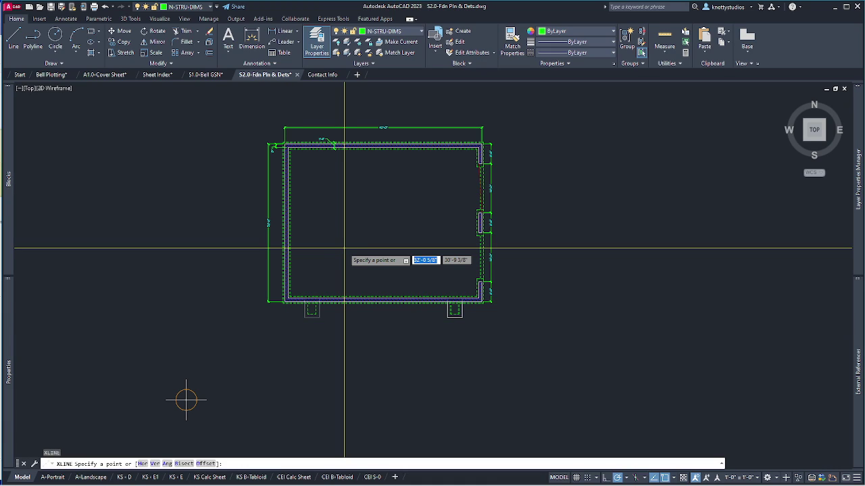
{"action": "type", "text": "h"}
{"action": "key", "text": "Return"}
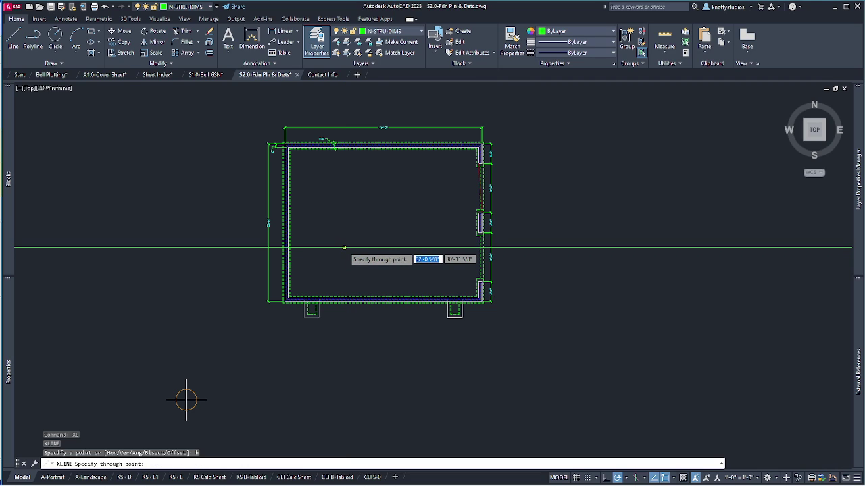
{"action": "left_click", "coordinate": [307, 319]}
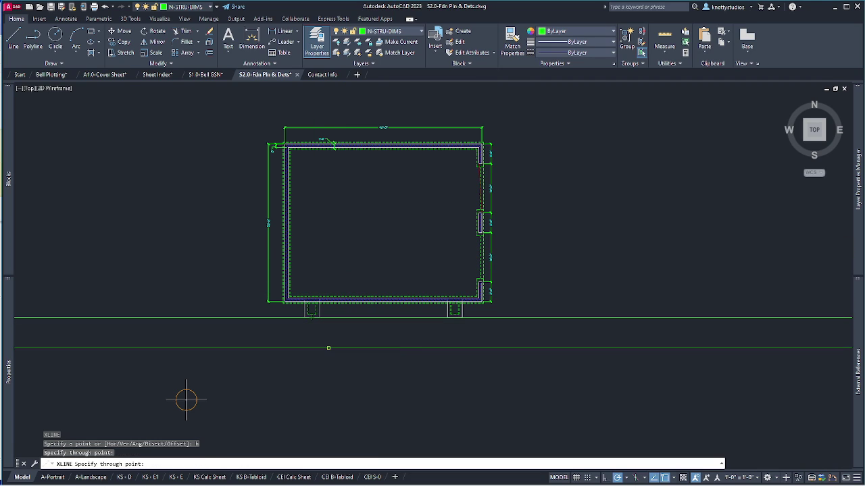
{"action": "key", "text": "Return"}
Offset the horizontal construction line downward three times in succession at 1'-6" spacing.
{"action": "type", "text": "o"}
{"action": "key", "text": "Return"}
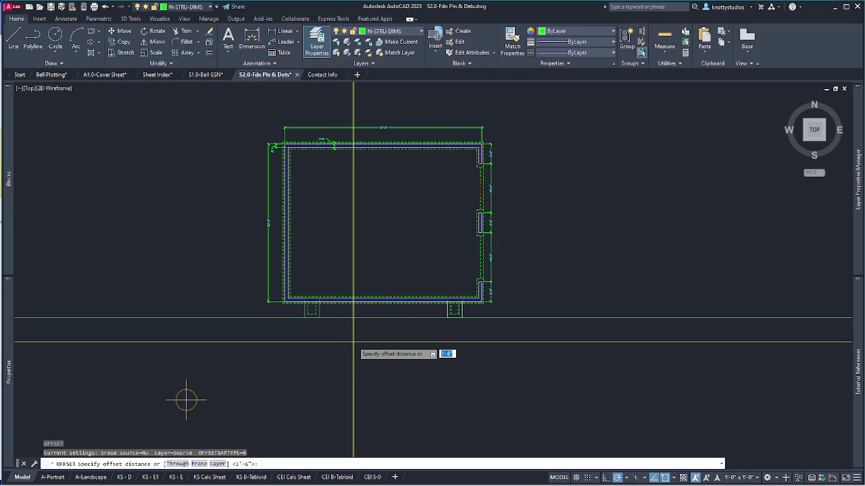
{"action": "key", "text": "Return"}
{"action": "left_click", "coordinate": [368, 317]}
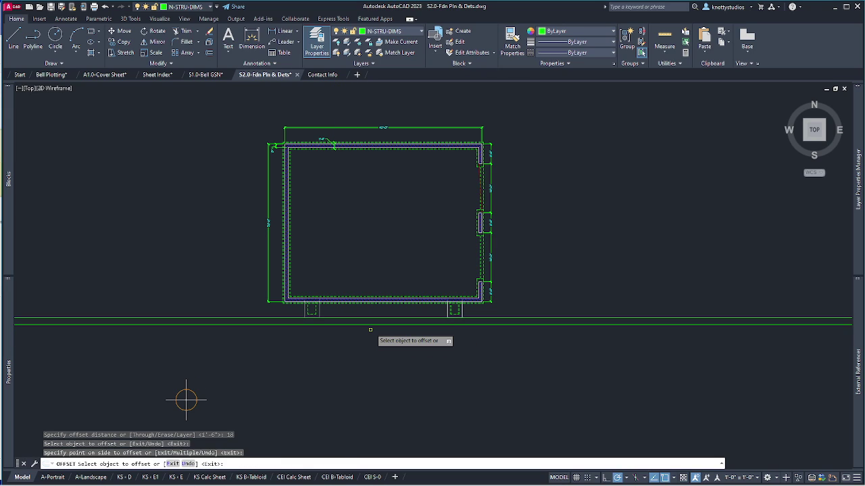
{"action": "left_click", "coordinate": [372, 329]}
{"action": "left_click", "coordinate": [371, 325]}
{"action": "left_click", "coordinate": [370, 345]}
{"action": "key", "text": "Return"}
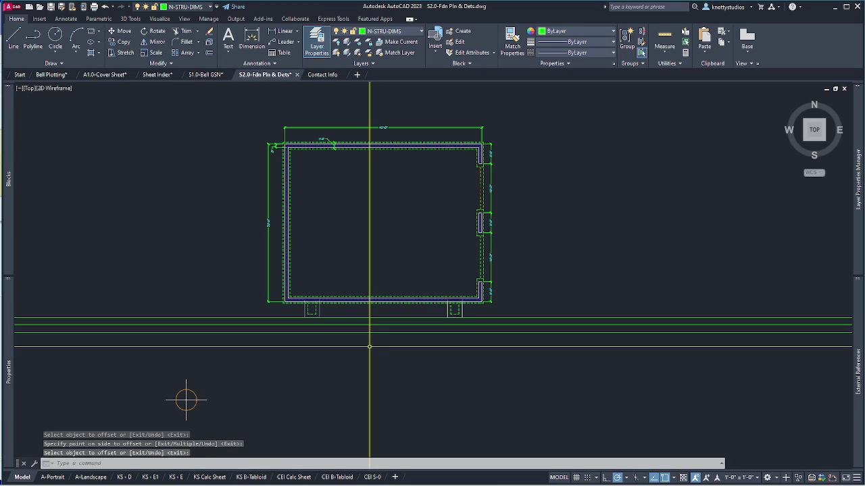
{"action": "key", "text": "Return"}
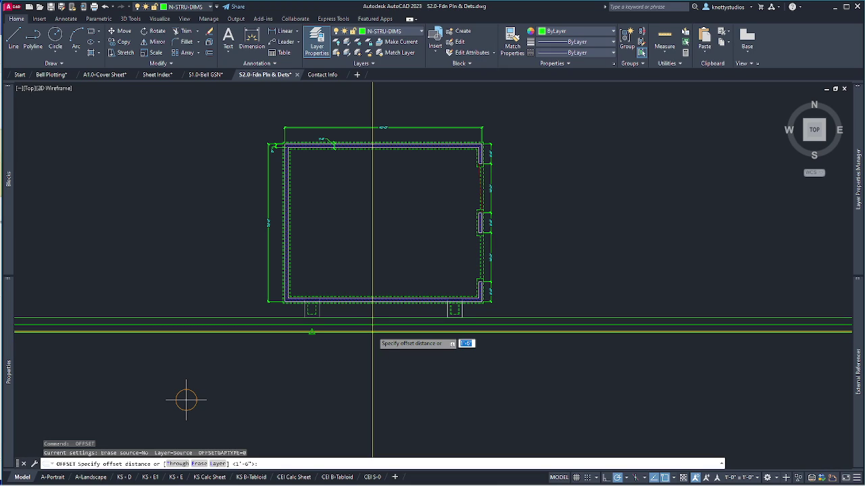
{"action": "key", "text": "Return"}
{"action": "left_click", "coordinate": [381, 332]}
{"action": "left_click", "coordinate": [381, 346]}
{"action": "key", "text": "Return"}
Erase the original construction line running along the bottom edge of the pads.
{"action": "type", "text": "e"}
{"action": "key", "text": "Return"}
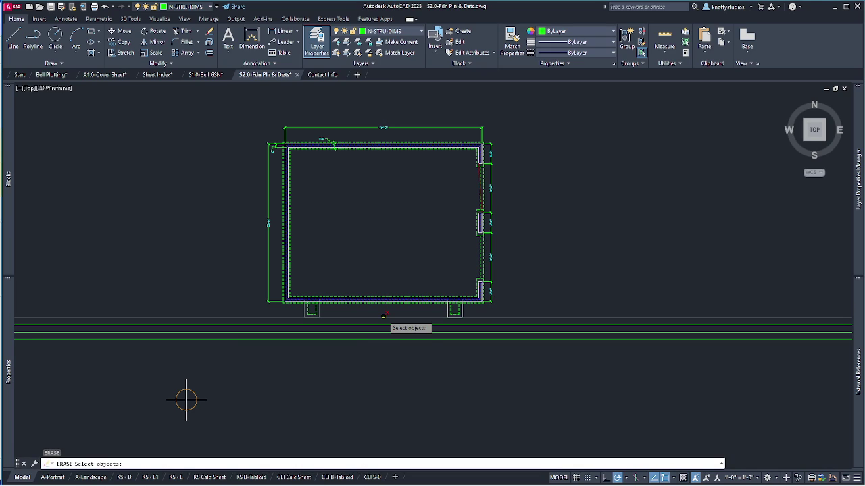
{"action": "left_click", "coordinate": [383, 316]}
{"action": "key", "text": "Return"}
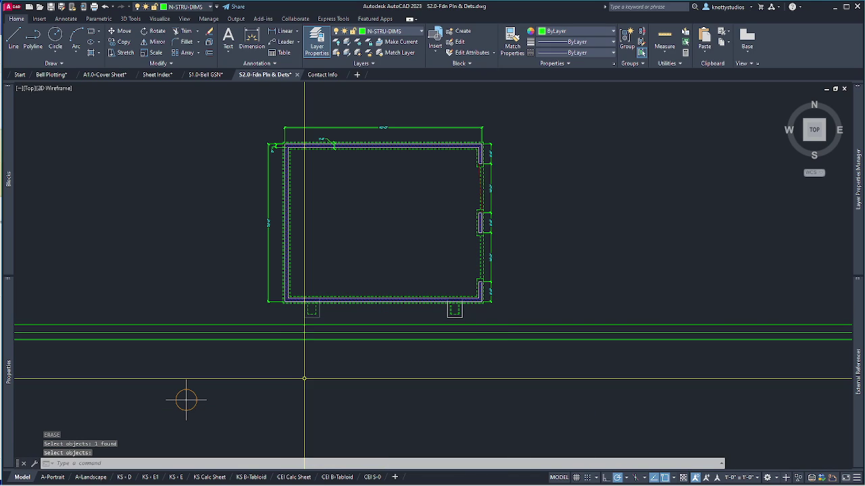
Add a linear dimension from the bottom wall's left outer corner to the left pad's outer edge, placed on the uppermost guide line.
{"action": "scroll", "coordinate": [304, 378], "scroll_direction": "up", "scroll_amount": 4}
{"action": "scroll", "coordinate": [381, 297], "scroll_direction": "down", "scroll_amount": 2}
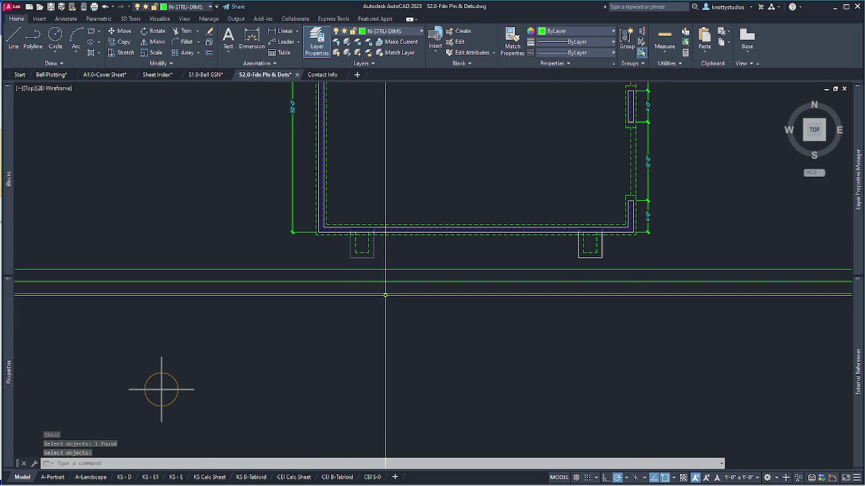
{"action": "scroll", "coordinate": [639, 242], "scroll_direction": "up", "scroll_amount": 2}
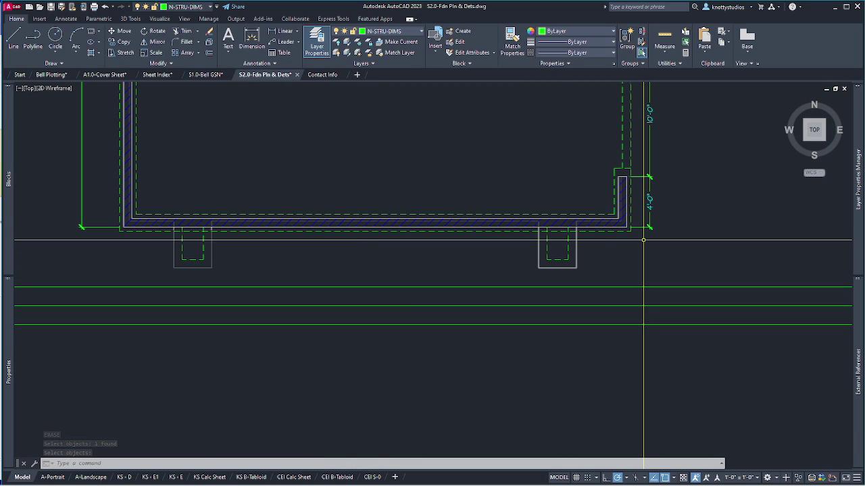
{"action": "left_click", "coordinate": [282, 31]}
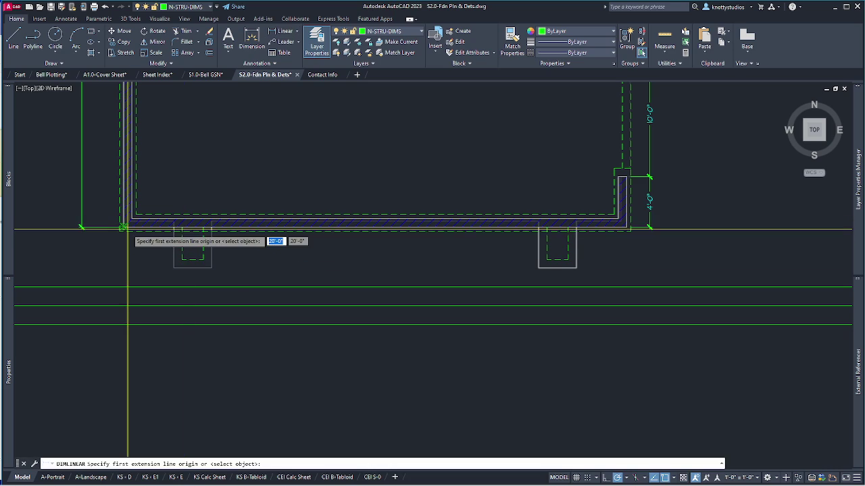
{"action": "left_click", "coordinate": [122, 227]}
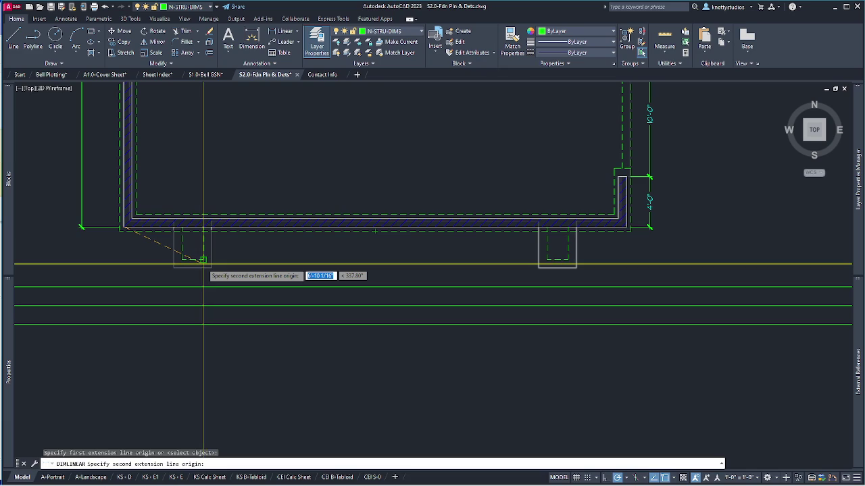
{"action": "key", "text": "Escape"}
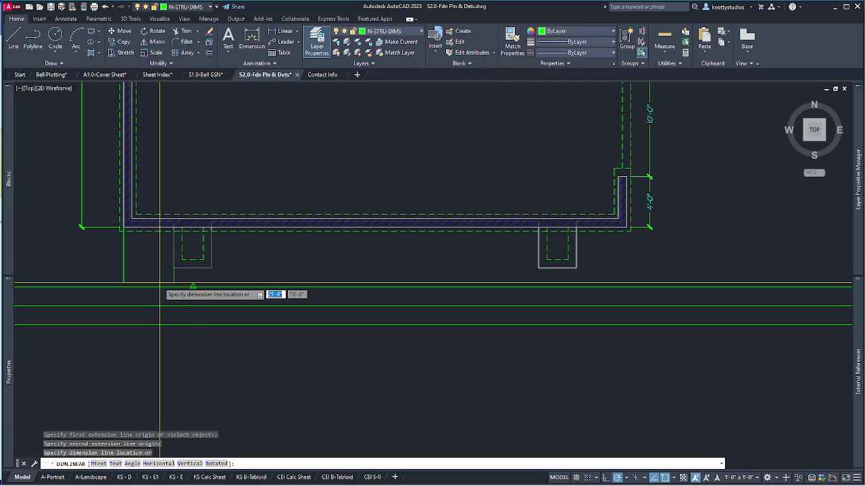
Add a linear dimension for the left pad's width, placed on the uppermost guide line.
{"action": "key", "text": "Return"}
{"action": "left_click", "coordinate": [174, 268]}
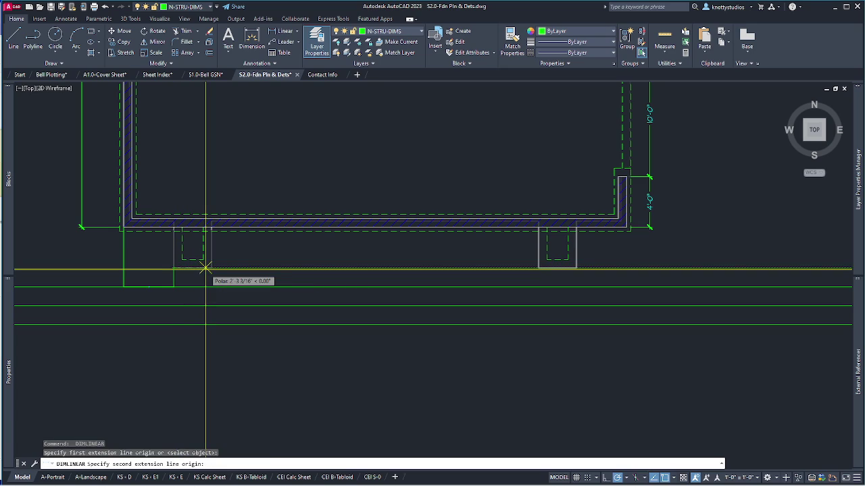
{"action": "left_click", "coordinate": [211, 268]}
{"action": "left_click", "coordinate": [208, 287]}
Add a linear dimension for the clear distance between the two pads, aligned on the uppermost guide line.
{"action": "key", "text": "Return"}
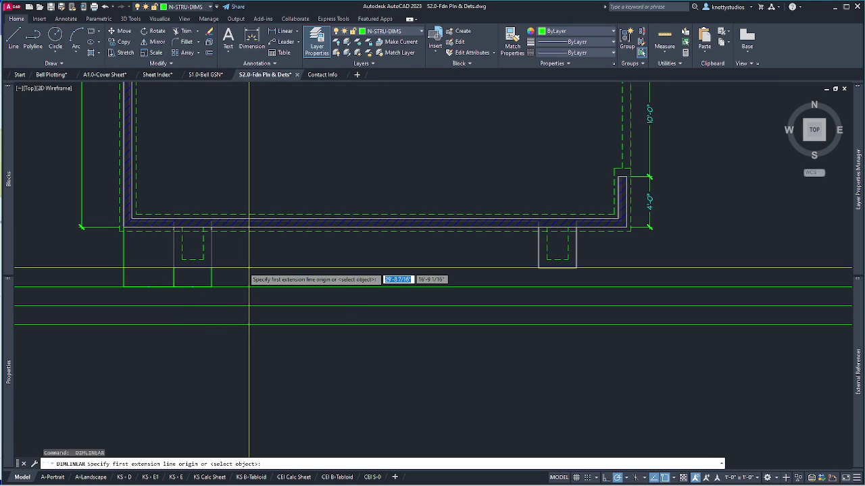
{"action": "left_click", "coordinate": [212, 268]}
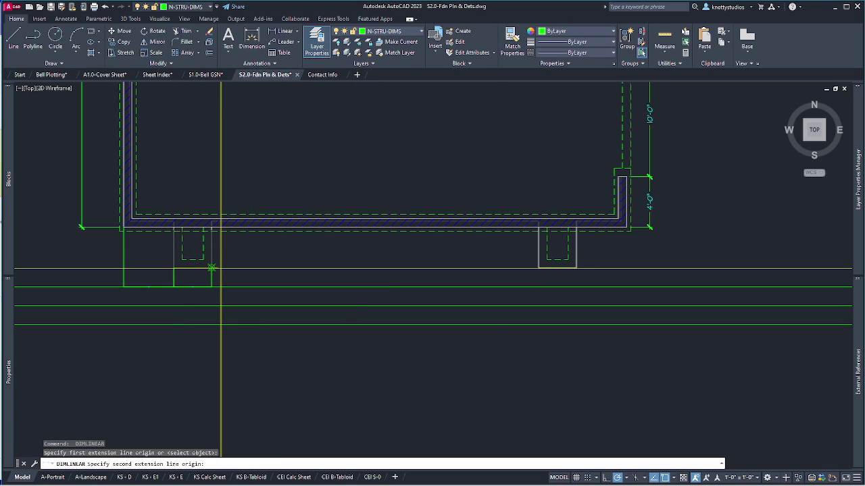
{"action": "left_click", "coordinate": [539, 268]}
{"action": "left_click", "coordinate": [534, 286]}
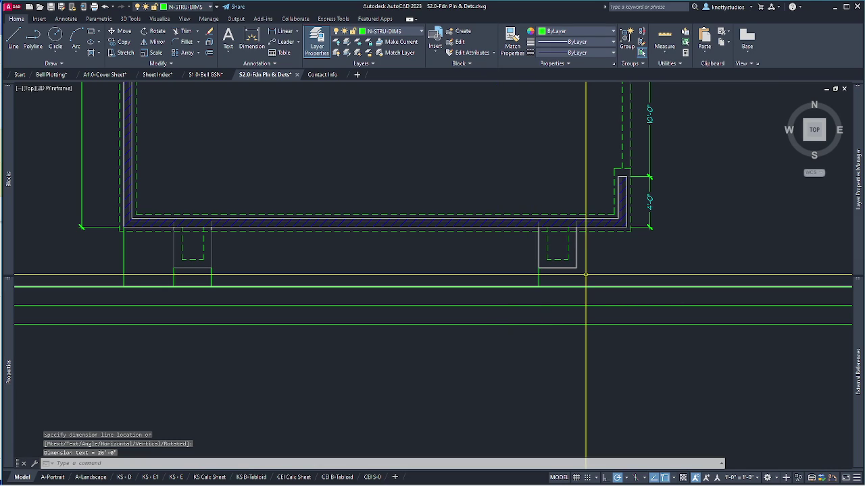
Add a linear dimension for the right pad's width, aligned with the other bottom dimensions.
{"action": "key", "text": "Return"}
{"action": "left_click", "coordinate": [538, 268]}
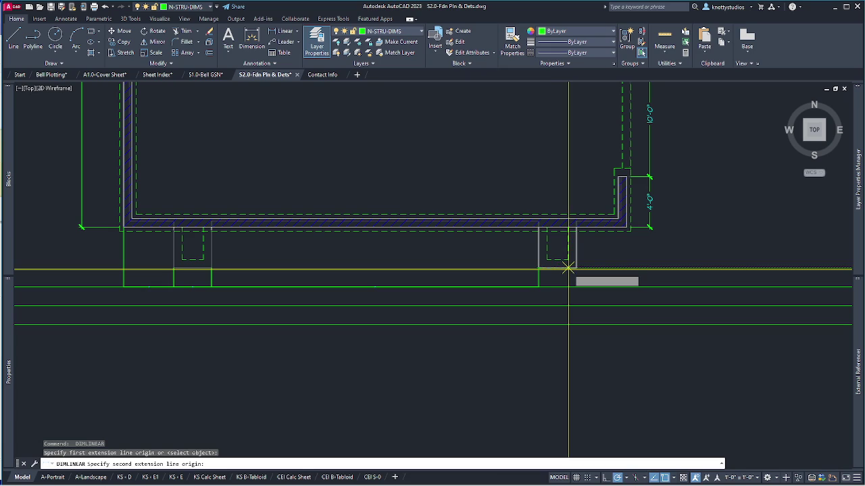
{"action": "left_click", "coordinate": [575, 268]}
{"action": "left_click", "coordinate": [575, 272]}
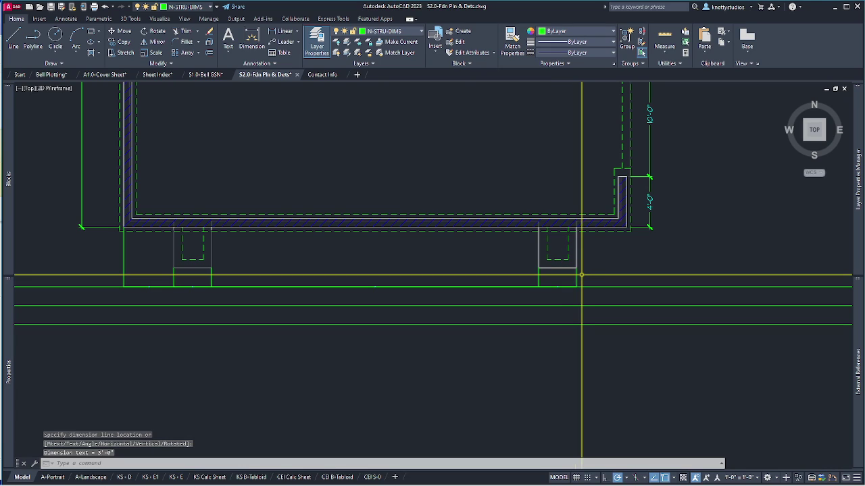
Add a linear dimension from the right pad's outer edge to the bottom wall's right outer corner, on the uppermost guide line.
{"action": "key", "text": "Return"}
{"action": "left_click", "coordinate": [576, 268]}
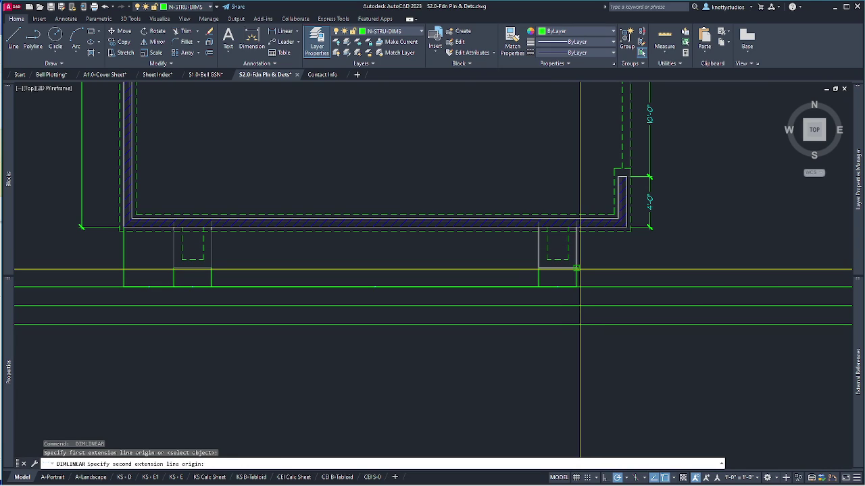
{"action": "left_click", "coordinate": [622, 228]}
{"action": "left_click", "coordinate": [620, 292]}
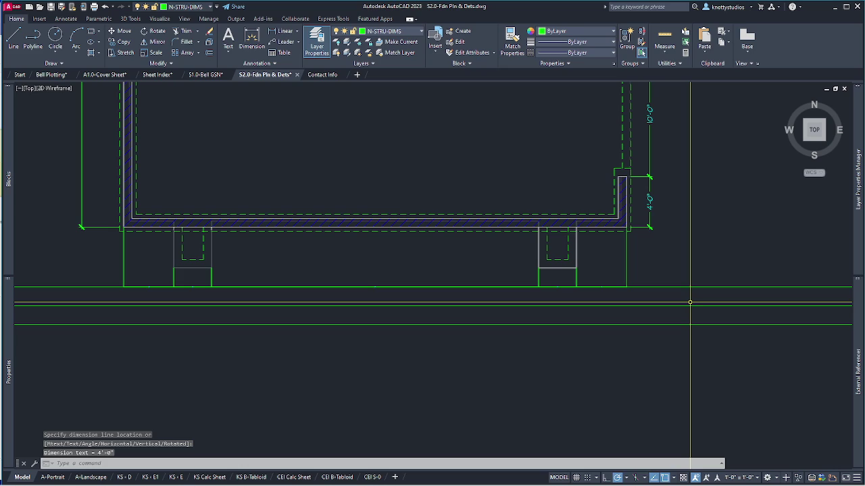
Match the properties of all five bottom dimensions to those of the right wall's lowest 4'-0" dimension.
{"action": "type", "text": "ma"}
{"action": "key", "text": "Return"}
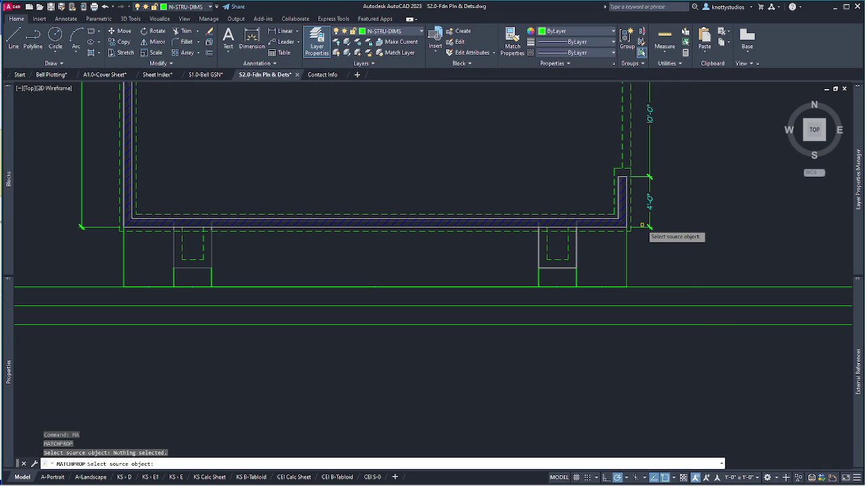
{"action": "left_click", "coordinate": [641, 227]}
{"action": "scroll", "coordinate": [622, 231], "scroll_direction": "up", "scroll_amount": 4}
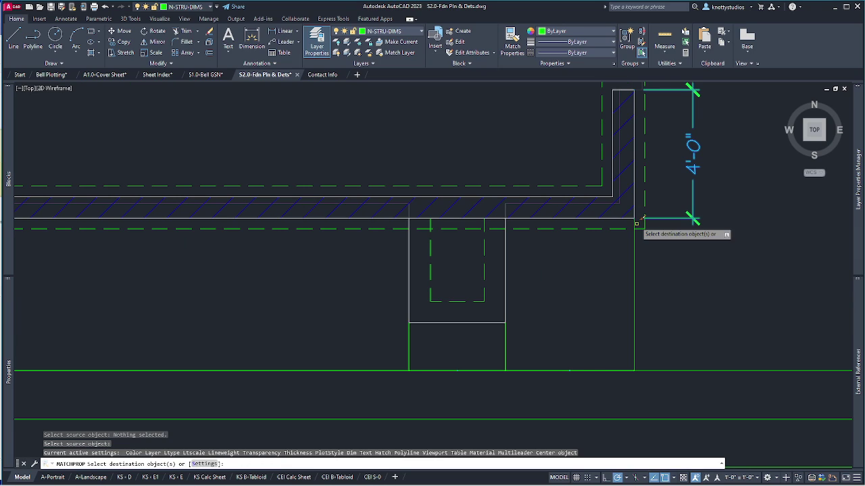
{"action": "scroll", "coordinate": [629, 233], "scroll_direction": "down", "scroll_amount": 5}
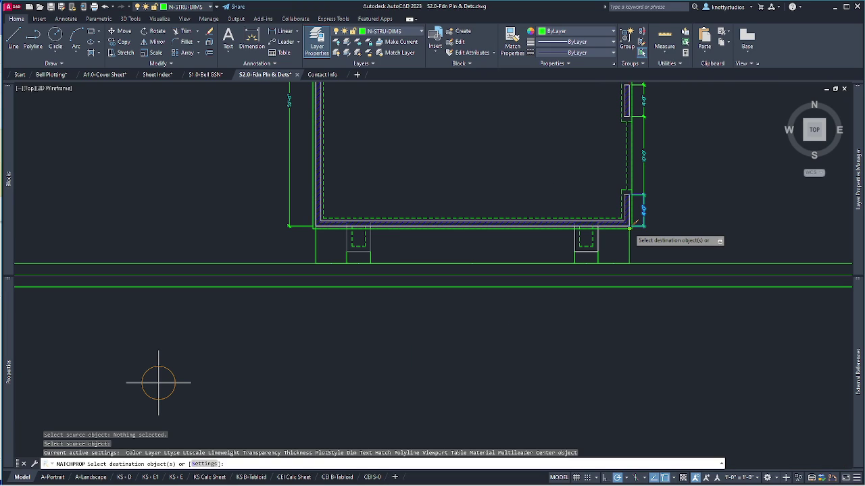
{"action": "left_click", "coordinate": [643, 259]}
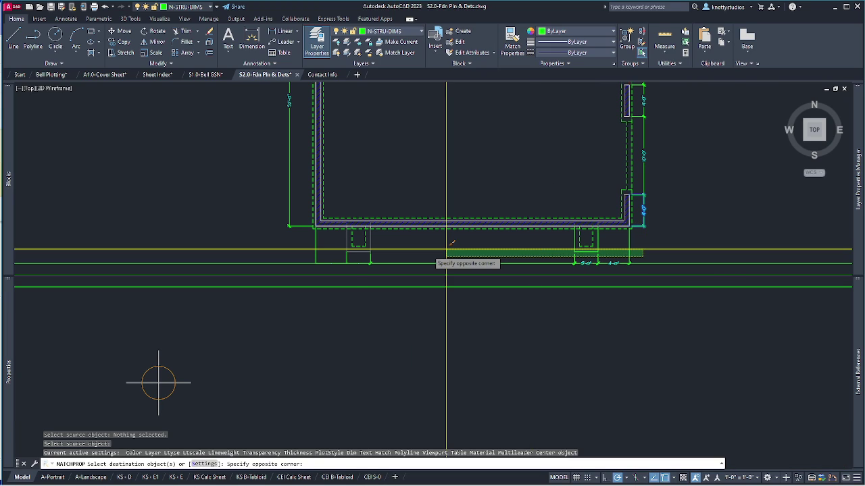
{"action": "left_click", "coordinate": [314, 257]}
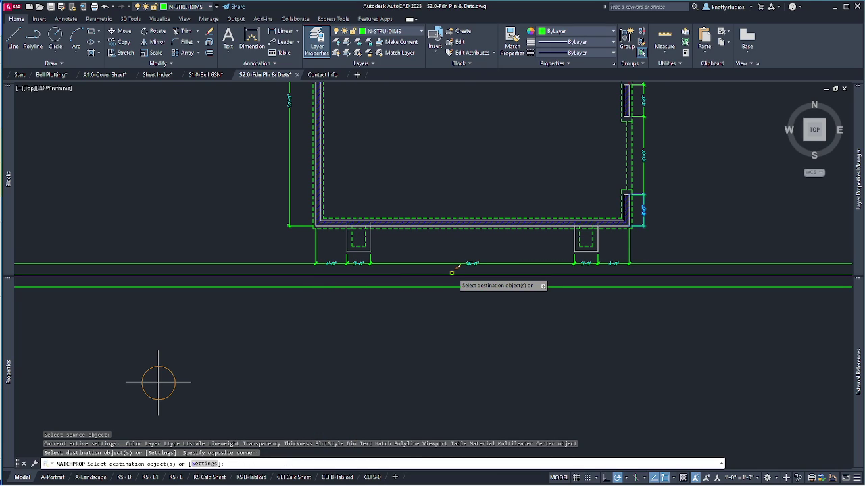
{"action": "key", "text": "Return"}
Erase the three horizontal construction lines below the foundation plan.
{"action": "scroll", "coordinate": [585, 263], "scroll_direction": "up", "scroll_amount": 10}
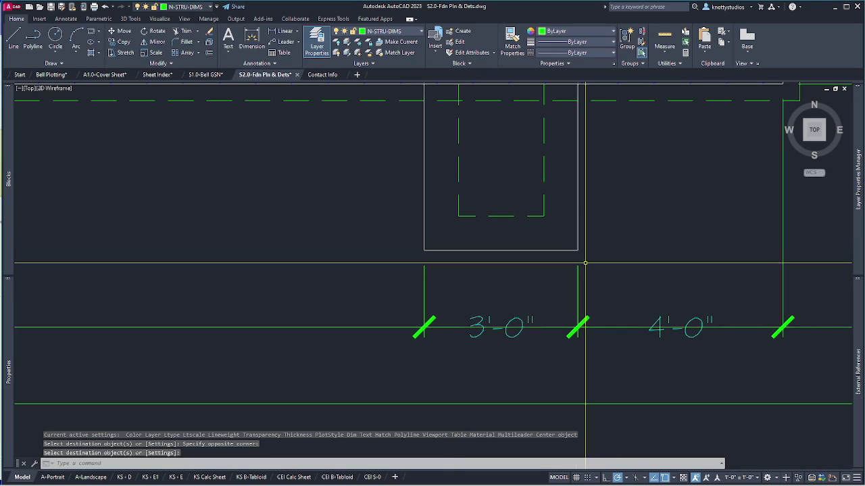
{"action": "scroll", "coordinate": [575, 263], "scroll_direction": "down", "scroll_amount": 7}
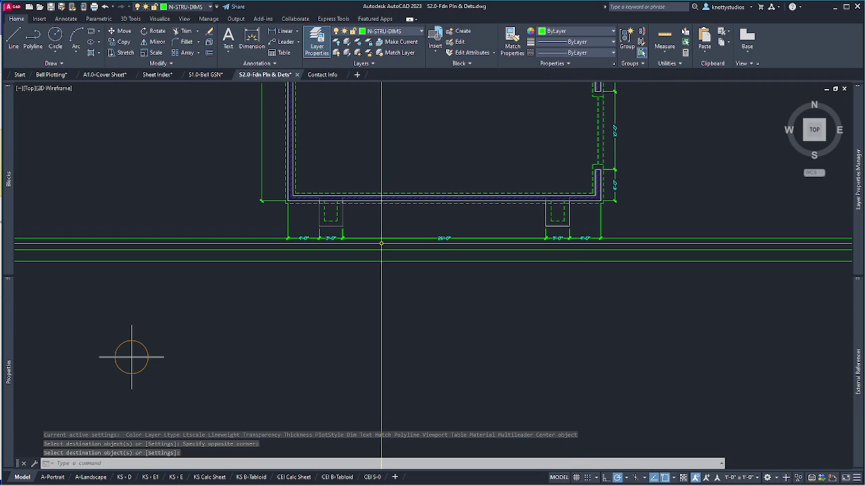
{"action": "scroll", "coordinate": [296, 234], "scroll_direction": "up", "scroll_amount": 3}
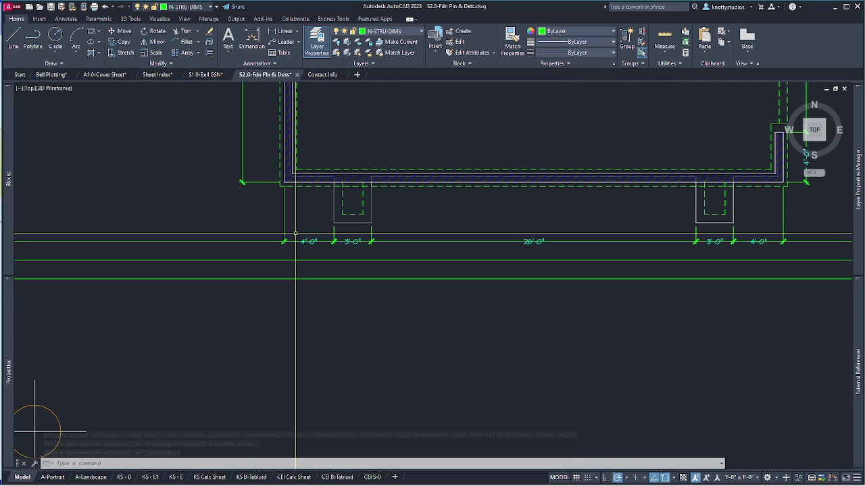
{"action": "scroll", "coordinate": [426, 270], "scroll_direction": "down", "scroll_amount": 4}
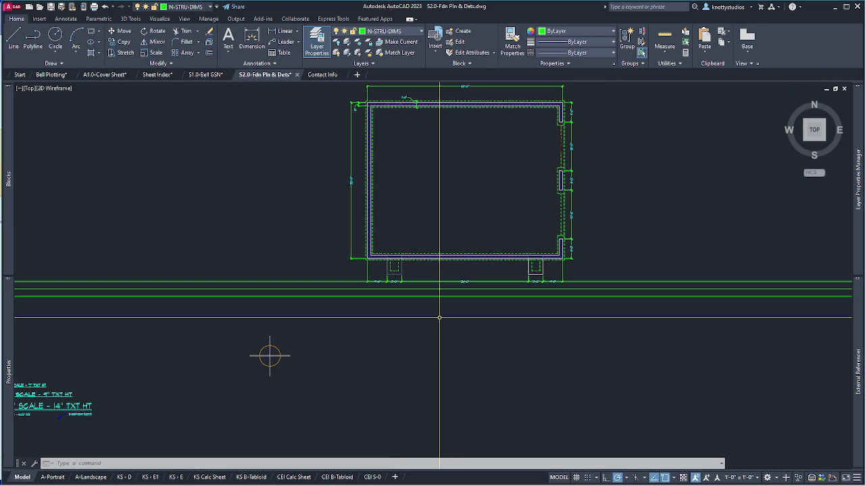
{"action": "scroll", "coordinate": [451, 314], "scroll_direction": "up", "scroll_amount": 4}
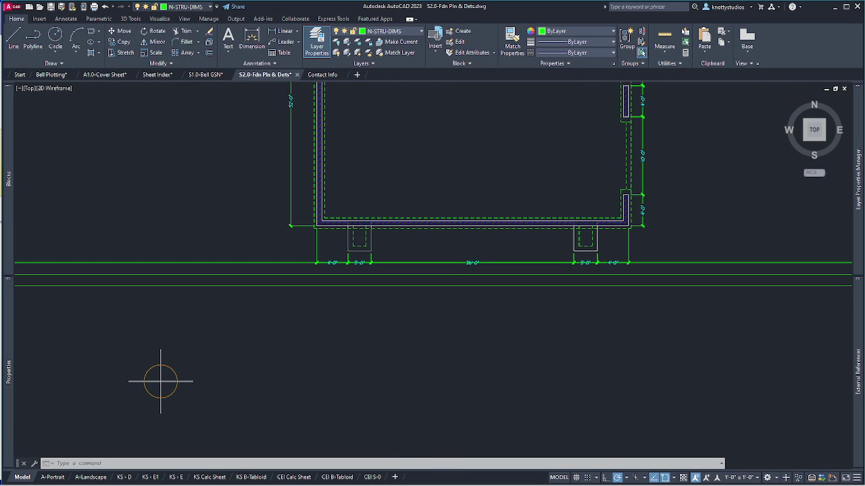
{"action": "type", "text": "e"}
{"action": "key", "text": "Return"}
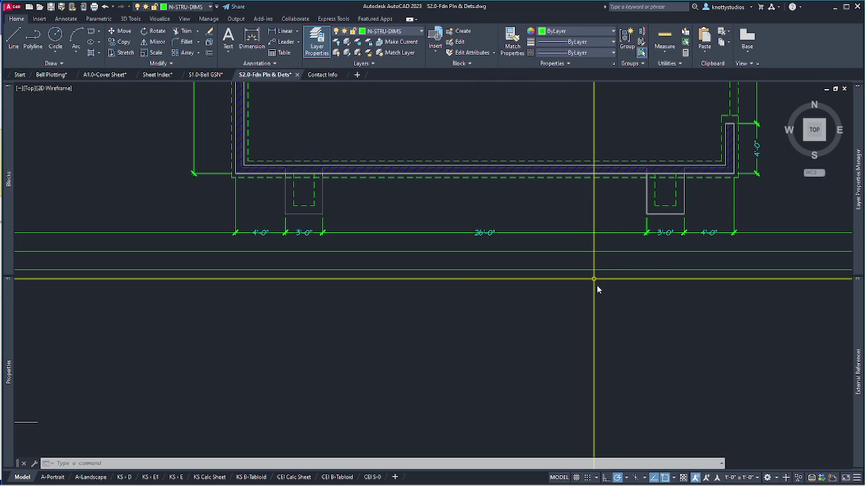
{"action": "left_click", "coordinate": [597, 285]}
{"action": "left_click", "coordinate": [592, 257]}
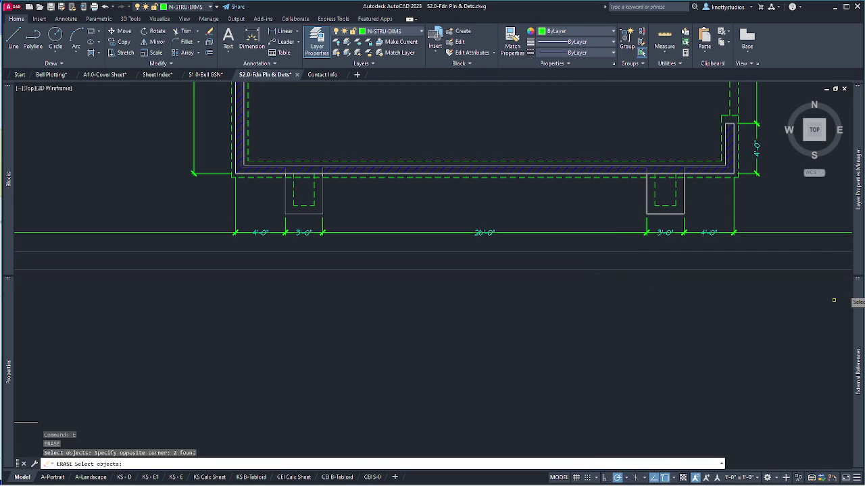
{"action": "left_click", "coordinate": [794, 220]}
{"action": "left_click", "coordinate": [627, 295]}
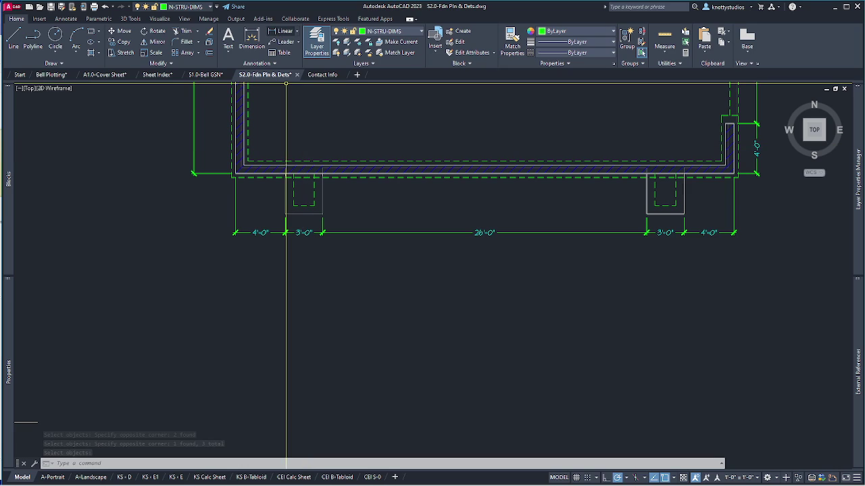
{"action": "left_click", "coordinate": [281, 31]}
{"action": "scroll", "coordinate": [286, 186], "scroll_direction": "up", "scroll_amount": 4}
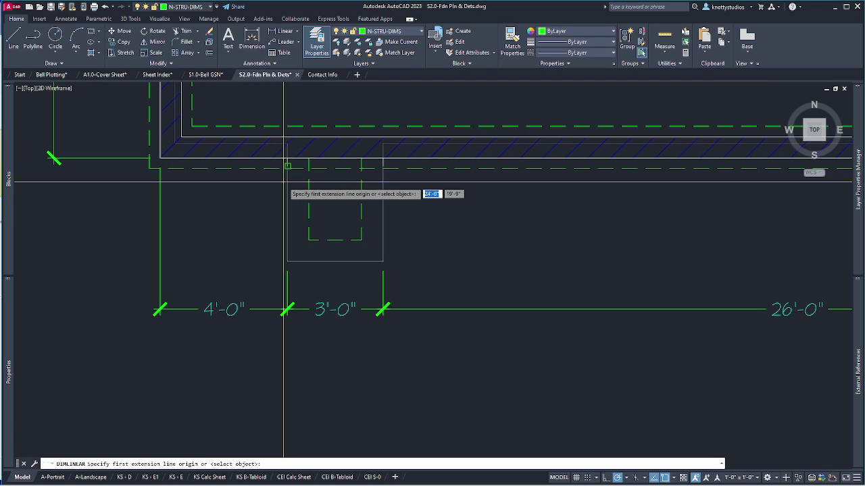
{"action": "left_click", "coordinate": [383, 261]}
{"action": "left_click", "coordinate": [382, 160]}
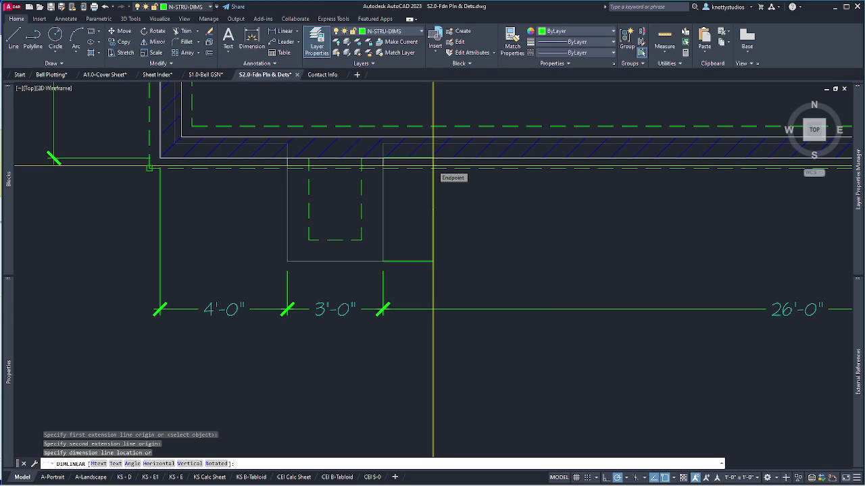
{"action": "left_click", "coordinate": [436, 163]}
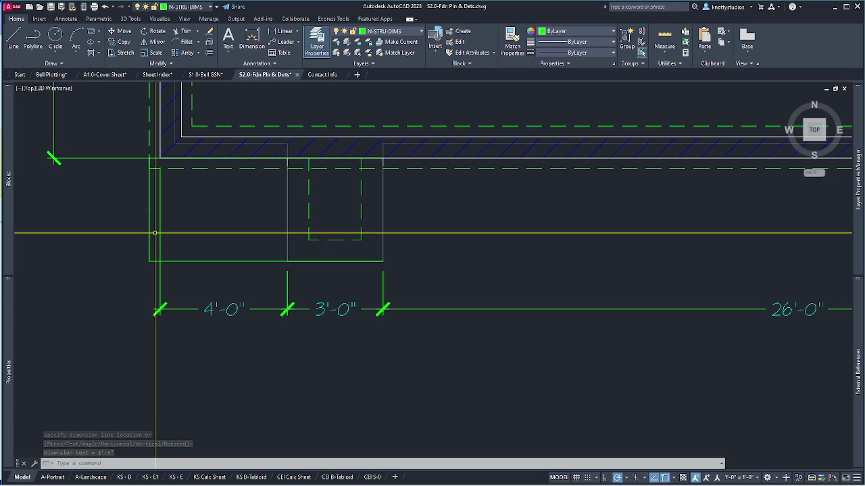
{"action": "type", "text": "e"}
{"action": "key", "text": "Return"}
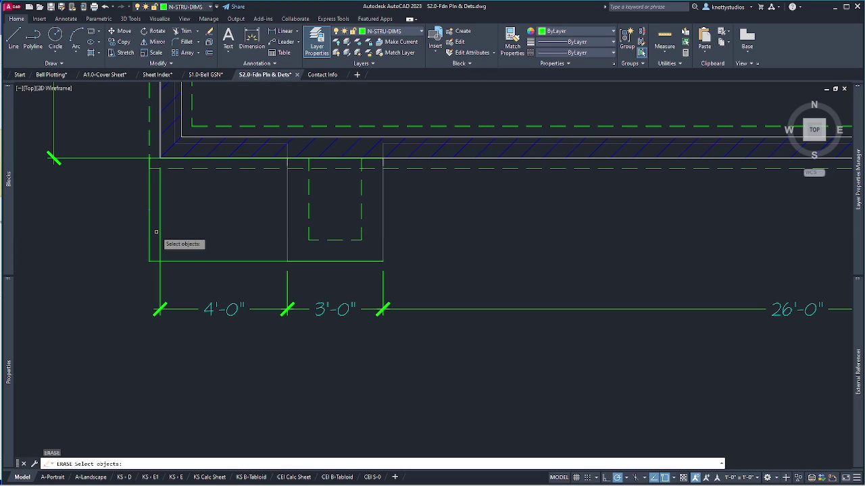
{"action": "left_click", "coordinate": [151, 233]}
{"action": "left_click", "coordinate": [131, 222]}
{"action": "key", "text": "Return"}
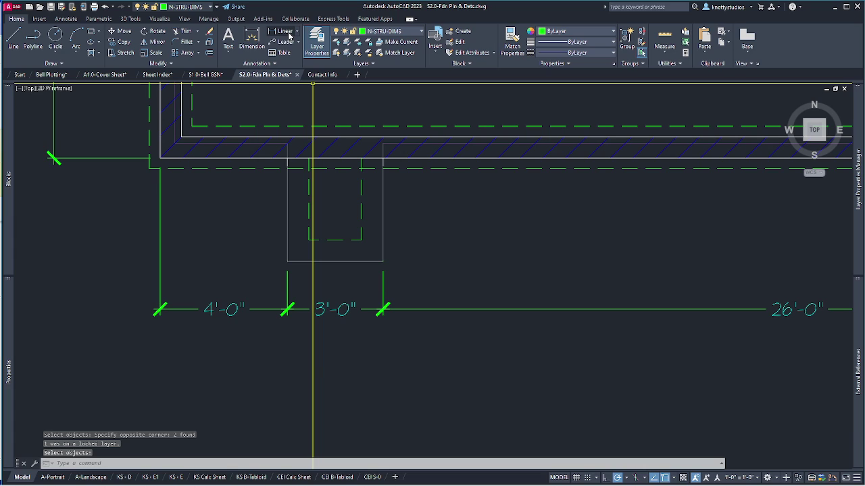
Add a vertical linear dimension for the left pad's depth from the wall's outer face, placed just right of the pad.
{"action": "left_click", "coordinate": [283, 31]}
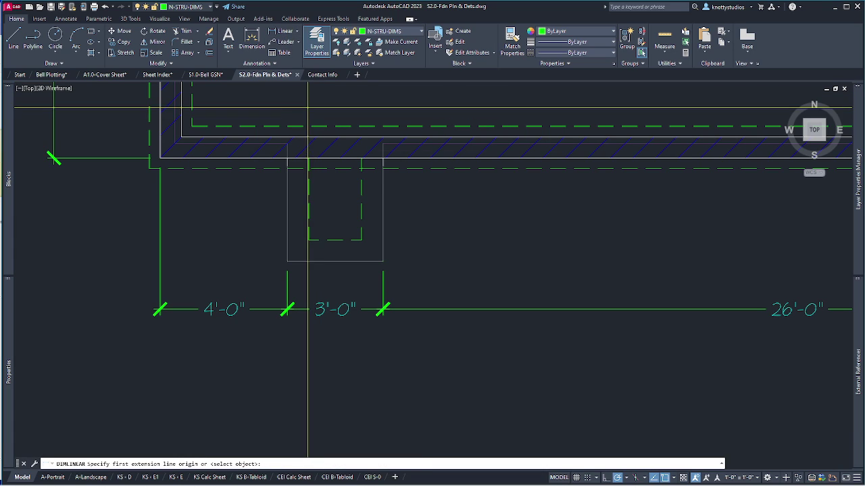
{"action": "left_click", "coordinate": [383, 159]}
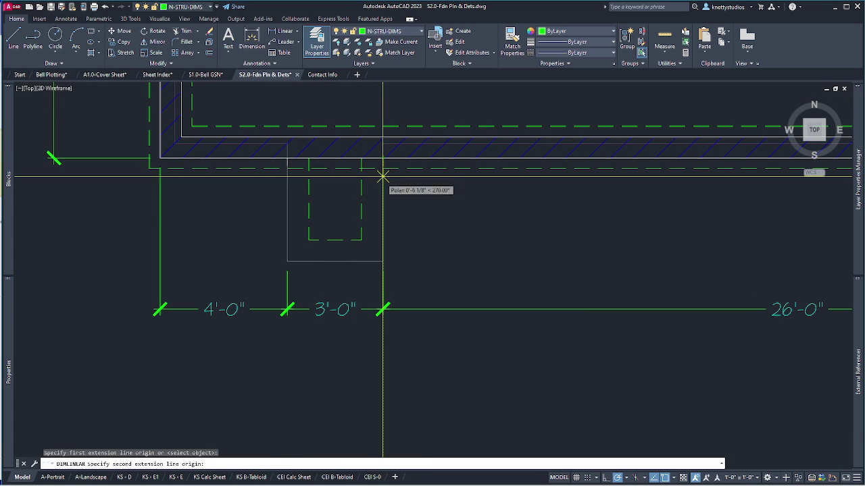
{"action": "left_click", "coordinate": [383, 261]}
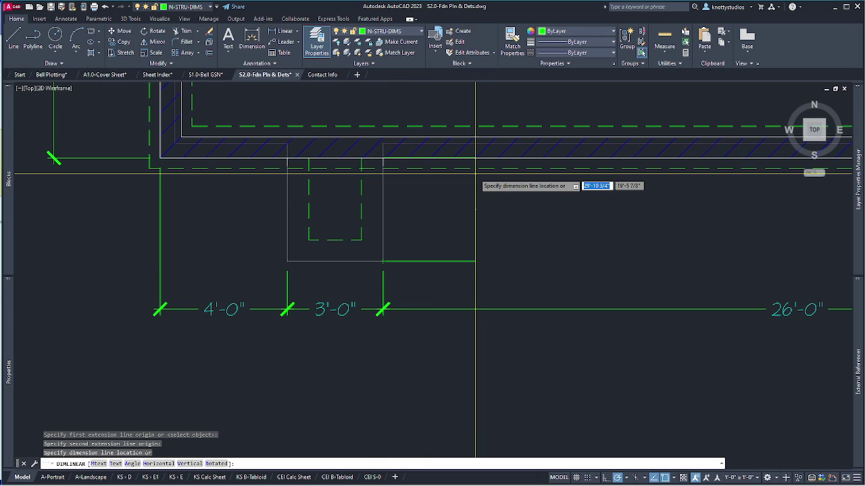
{"action": "left_click", "coordinate": [447, 241]}
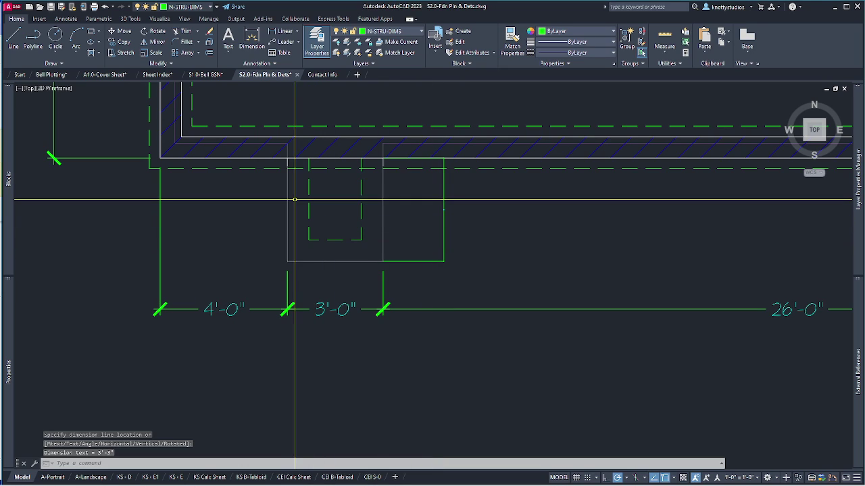
Add a horizontal linear dimension between the left pad's left edge and the dashed line inside the pad.
{"action": "left_click", "coordinate": [284, 31]}
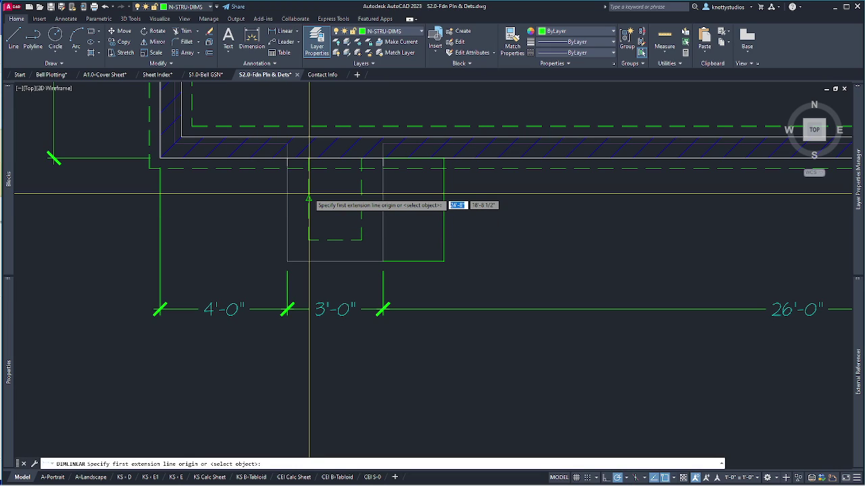
{"action": "left_click", "coordinate": [307, 200]}
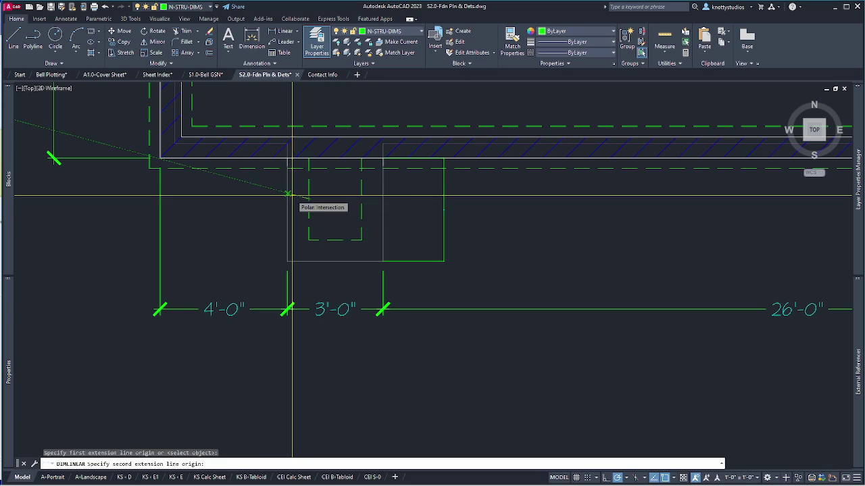
{"action": "left_click", "coordinate": [288, 194]}
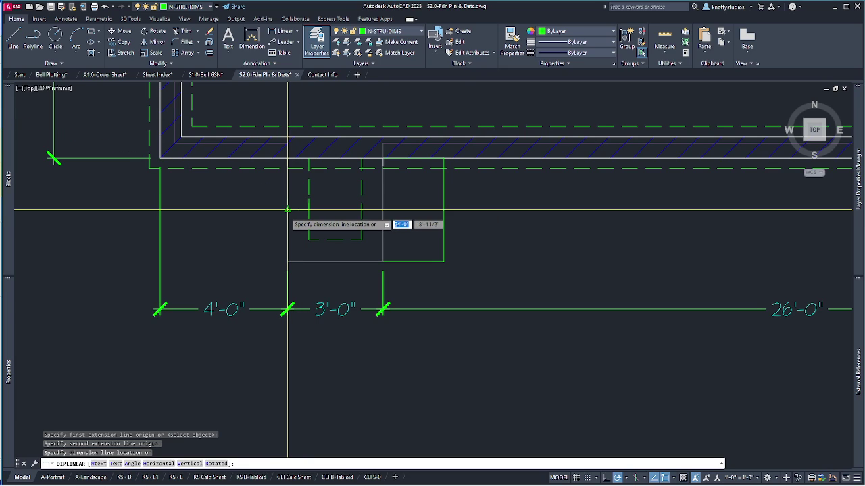
{"action": "left_click", "coordinate": [287, 217]}
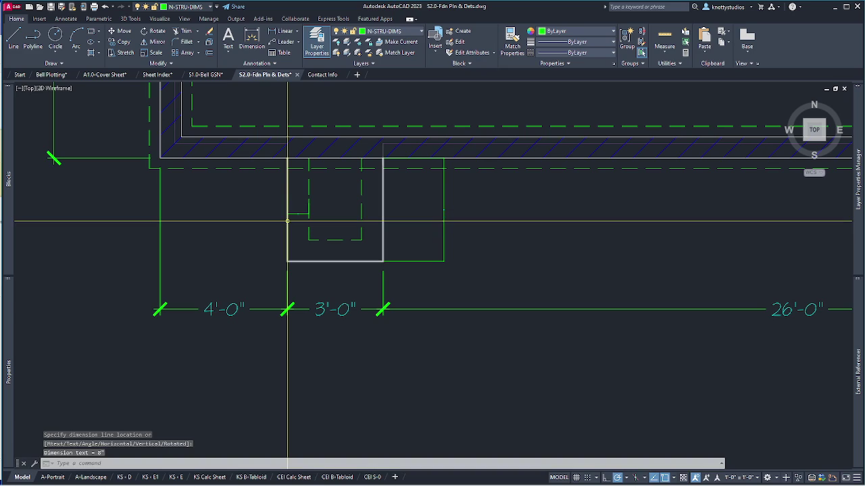
Match the properties of the left pad's depth and edge-offset dimensions to those of its 3'-0" width dimension.
{"action": "type", "text": "ma"}
{"action": "key", "text": "Return"}
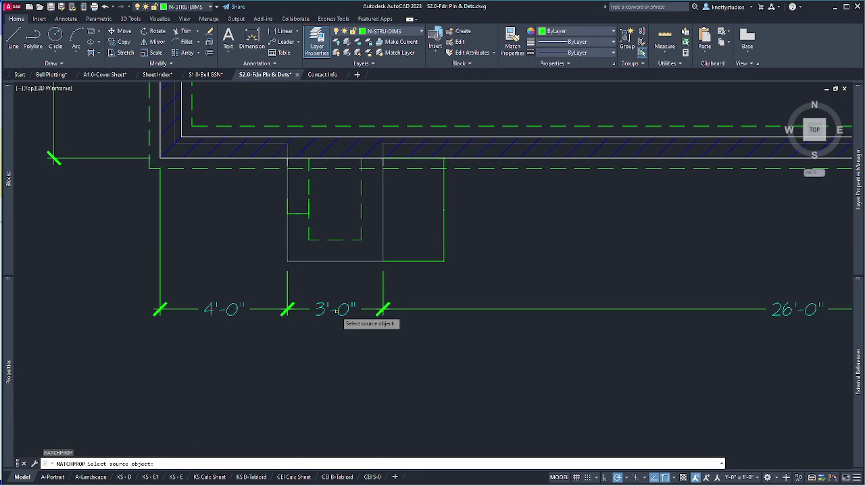
{"action": "left_click", "coordinate": [336, 311]}
{"action": "left_click", "coordinate": [445, 251]}
{"action": "left_click", "coordinate": [302, 215]}
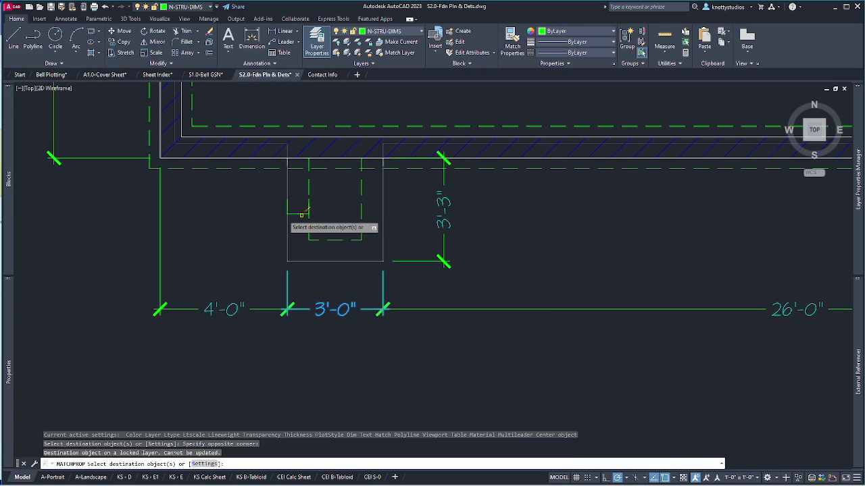
{"action": "left_click", "coordinate": [302, 215]}
{"action": "key", "text": "Return"}
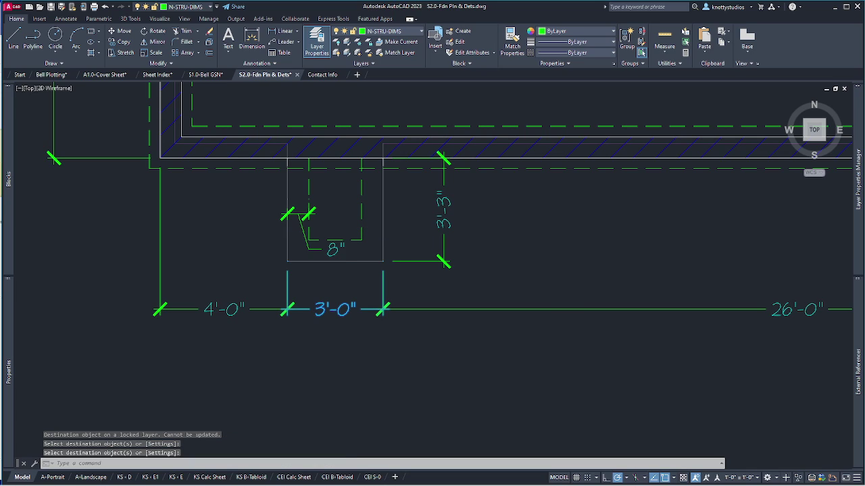
Move the left pad's edge-offset dimension text outside the pad, to the left of its left edge.
{"action": "left_click", "coordinate": [329, 249]}
{"action": "left_click", "coordinate": [328, 249]}
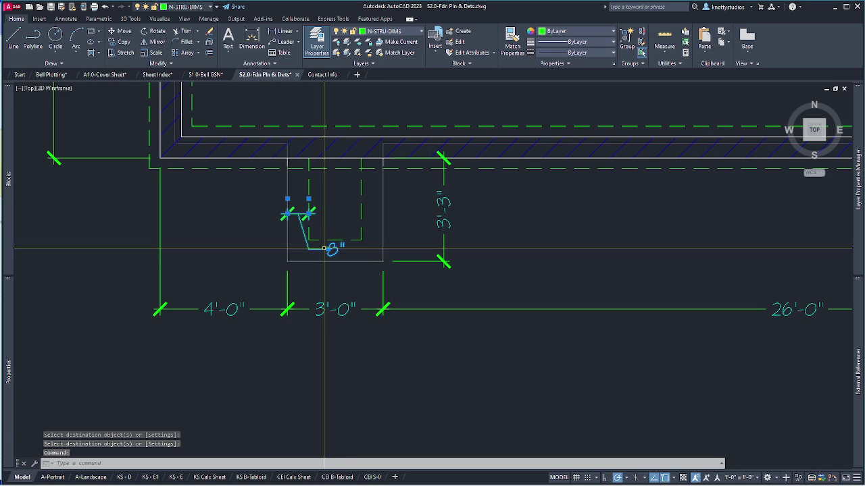
{"action": "right_click", "coordinate": [256, 242]}
{"action": "left_click", "coordinate": [284, 260]}
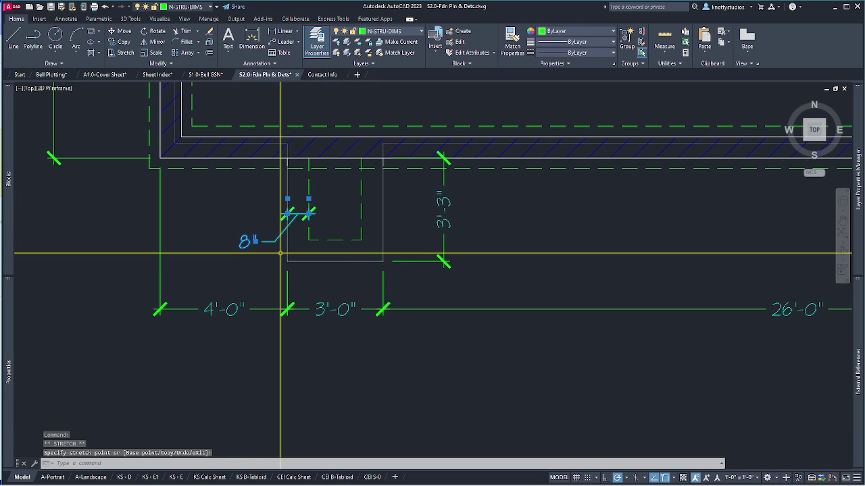
{"action": "key", "text": "Escape"}
{"action": "scroll", "coordinate": [226, 234], "scroll_direction": "down", "scroll_amount": 2}
{"action": "scroll", "coordinate": [226, 234], "scroll_direction": "down", "scroll_amount": 4}
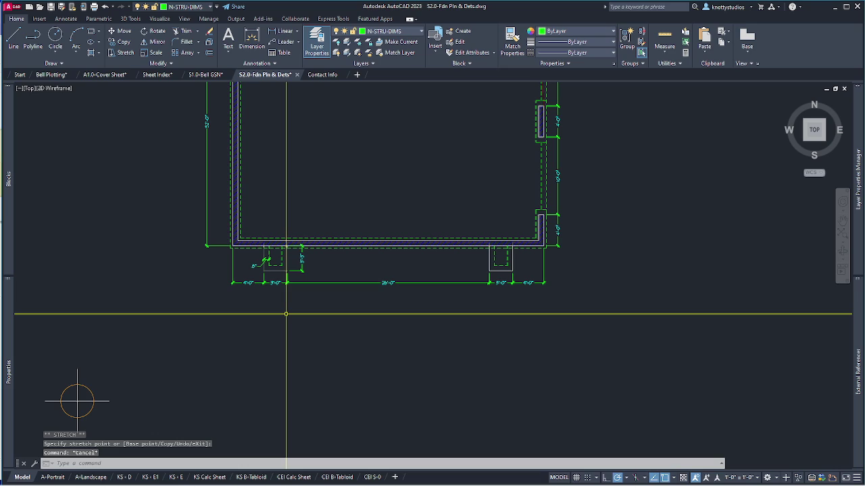
{"action": "scroll", "coordinate": [285, 313], "scroll_direction": "down", "scroll_amount": 3}
{"action": "scroll", "coordinate": [285, 135], "scroll_direction": "up", "scroll_amount": 3}
{"action": "scroll", "coordinate": [289, 174], "scroll_direction": "down", "scroll_amount": 3}
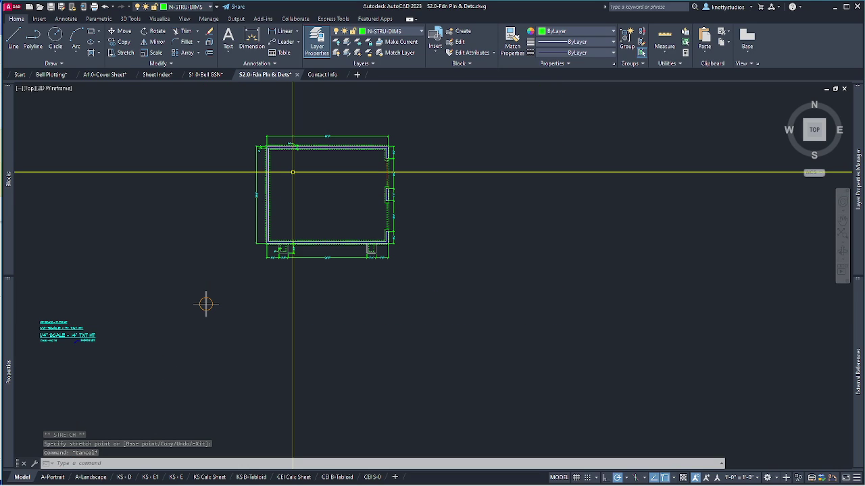
{"action": "scroll", "coordinate": [269, 145], "scroll_direction": "up", "scroll_amount": 2}
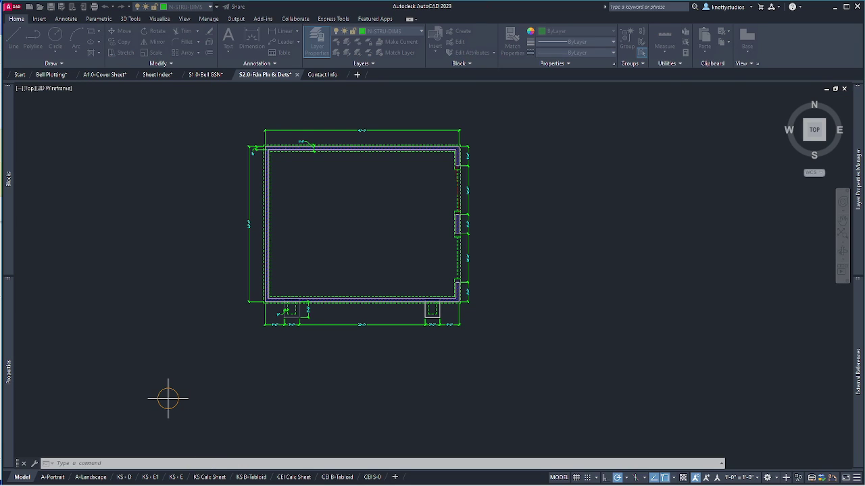
Open Tags.dwg from the Annotation folder of the Blocks Evolving library.
{"action": "left_click_drag", "start_coordinate": [630, 153], "coordinate": [741, 134]}
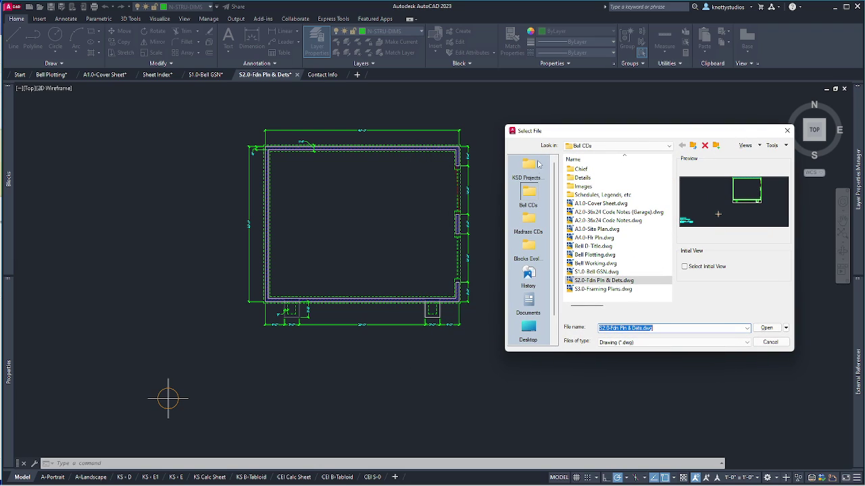
{"action": "left_click", "coordinate": [529, 247]}
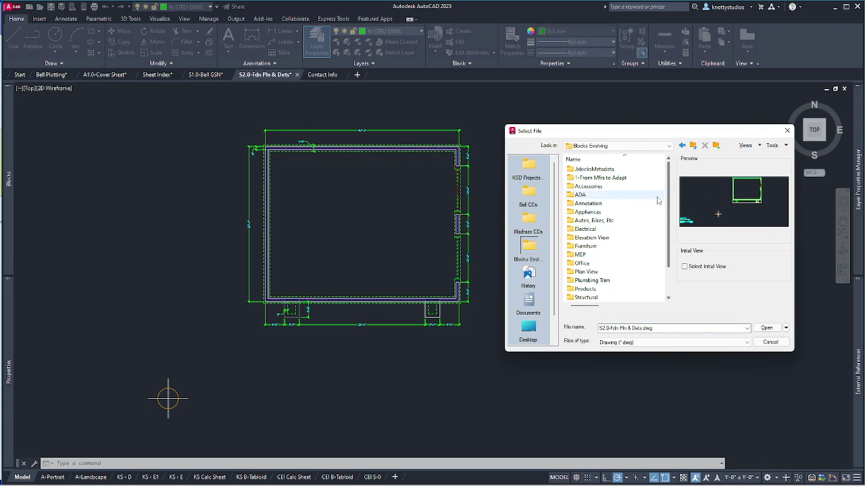
{"action": "double_click", "coordinate": [584, 204]}
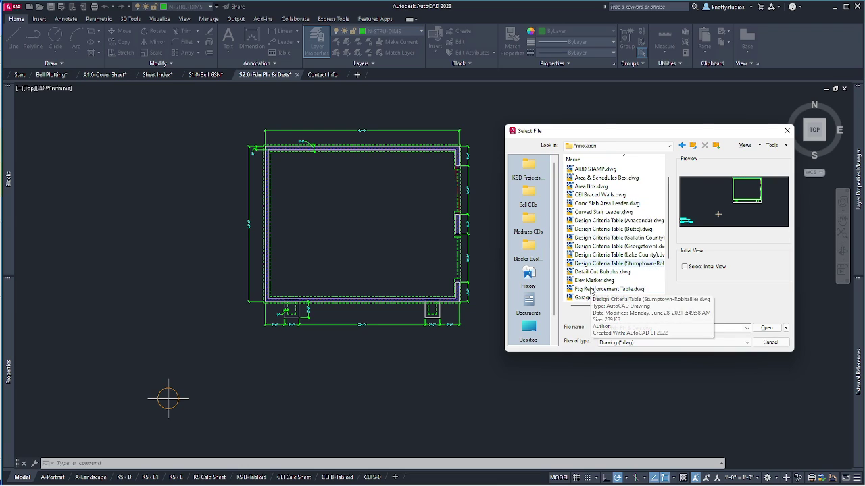
{"action": "scroll", "coordinate": [589, 267], "scroll_direction": "down", "scroll_amount": 3}
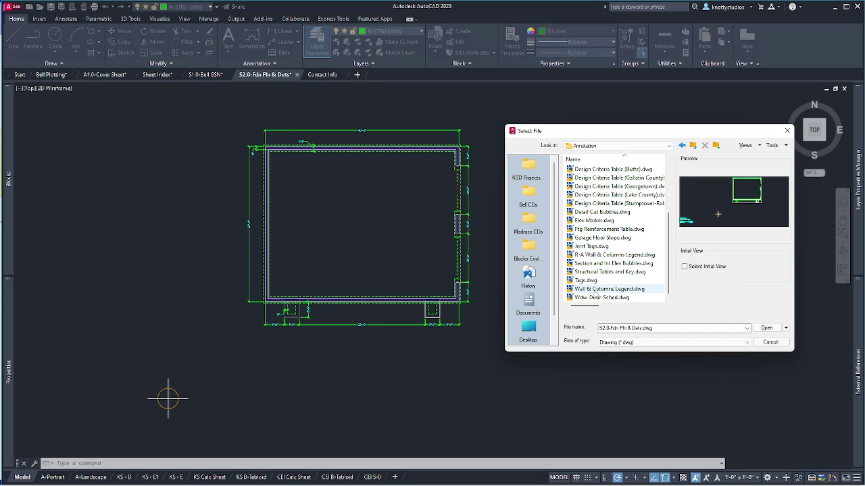
{"action": "left_click", "coordinate": [592, 282]}
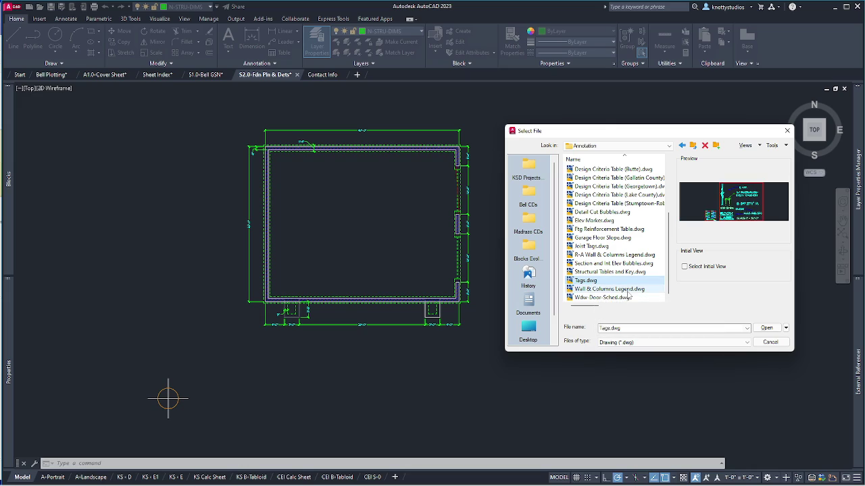
{"action": "left_click", "coordinate": [766, 329]}
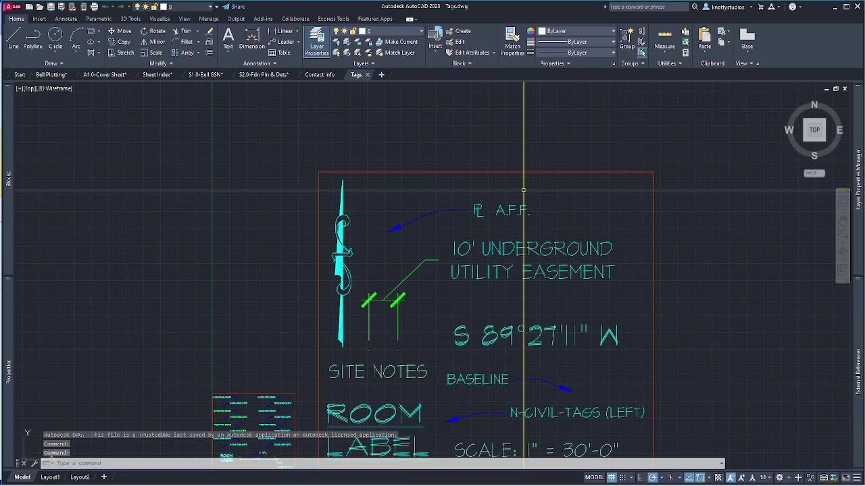
Copy the right and left N-STRU-TAGS leader tags in the 1/4" = 1'-0" group, using the right tag's arrow tip as base point.
{"action": "scroll", "coordinate": [471, 241], "scroll_direction": "down", "scroll_amount": 5}
{"action": "scroll", "coordinate": [458, 250], "scroll_direction": "up", "scroll_amount": 8}
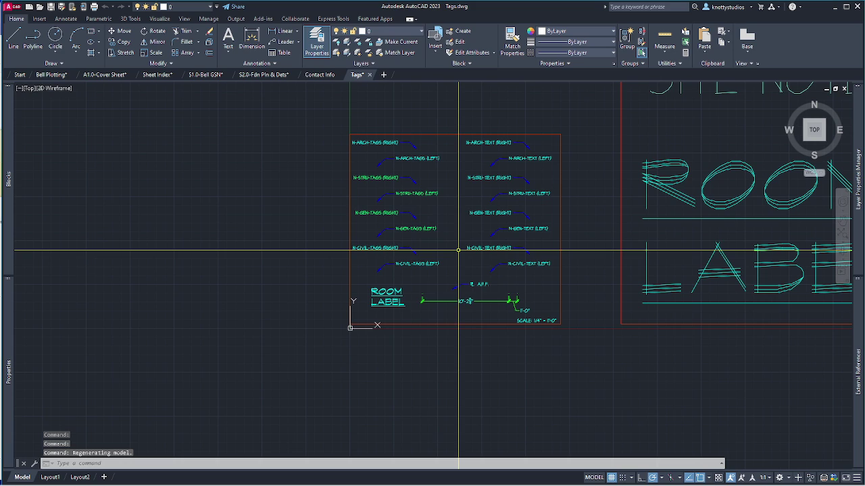
{"action": "scroll", "coordinate": [431, 178], "scroll_direction": "up", "scroll_amount": 2}
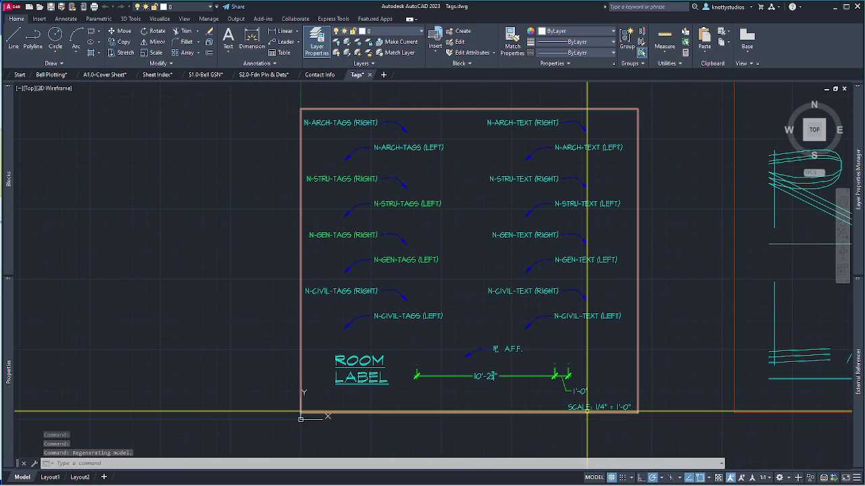
{"action": "scroll", "coordinate": [505, 398], "scroll_direction": "down", "scroll_amount": 5}
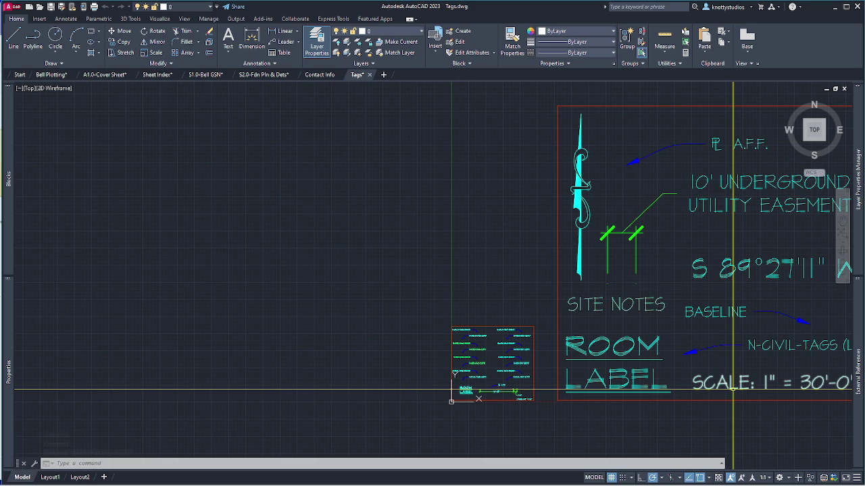
{"action": "scroll", "coordinate": [461, 368], "scroll_direction": "up", "scroll_amount": 6}
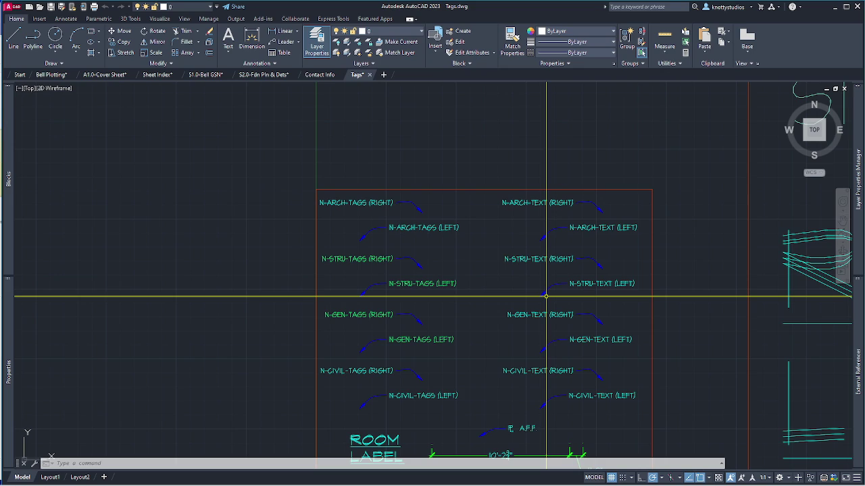
{"action": "left_click", "coordinate": [410, 290]}
{"action": "left_click", "coordinate": [354, 256]}
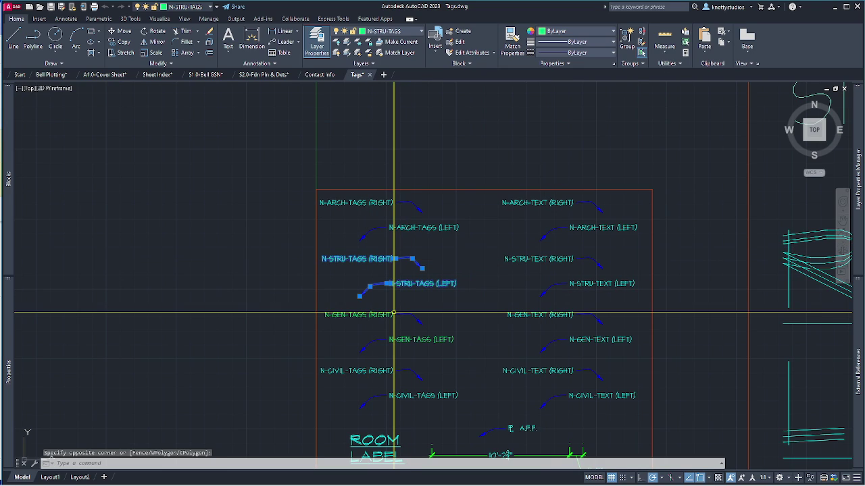
{"action": "key", "text": "ctrl+shift+c"}
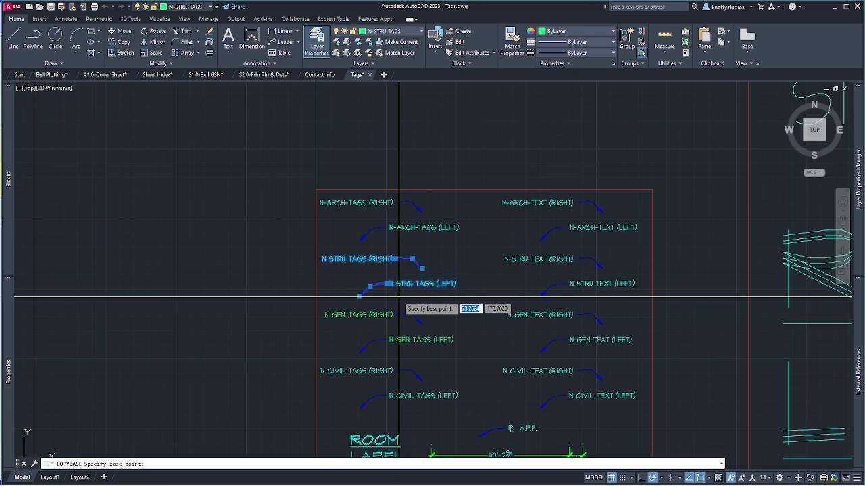
{"action": "left_click", "coordinate": [422, 268]}
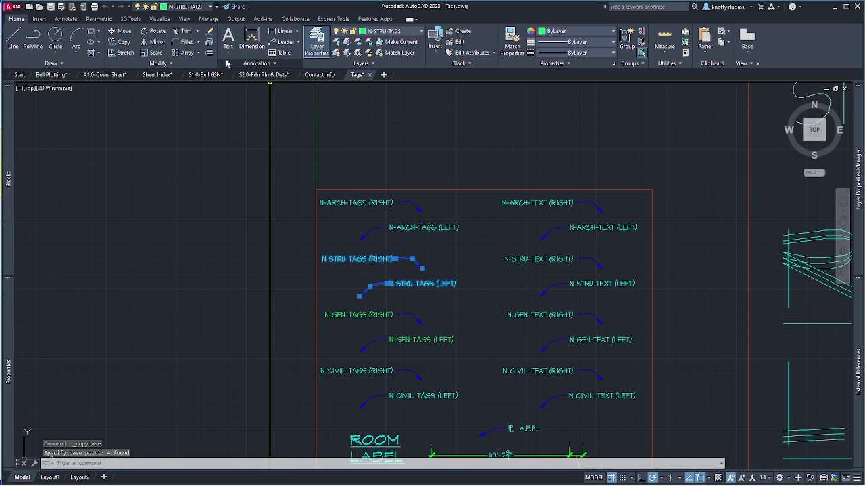
{"action": "mouse_move", "coordinate": [268, 76]}
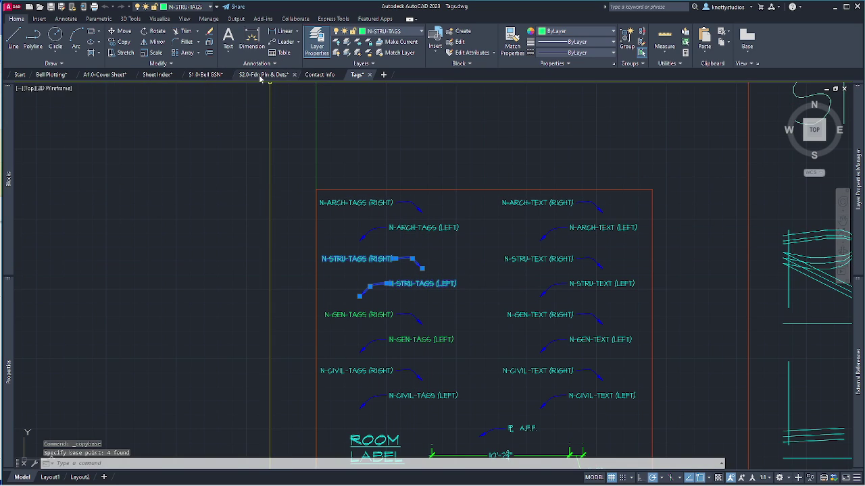
Paste the copied N-STRU-TAGS leader tags inside the foundation plan in the S2.0-Fdn Pln & Dets drawing.
{"action": "mouse_move", "coordinate": [147, 75]}
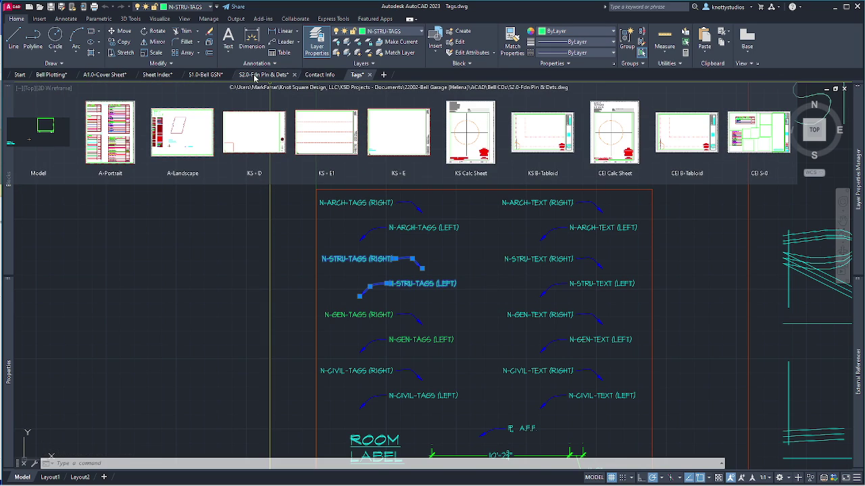
{"action": "left_click", "coordinate": [255, 75]}
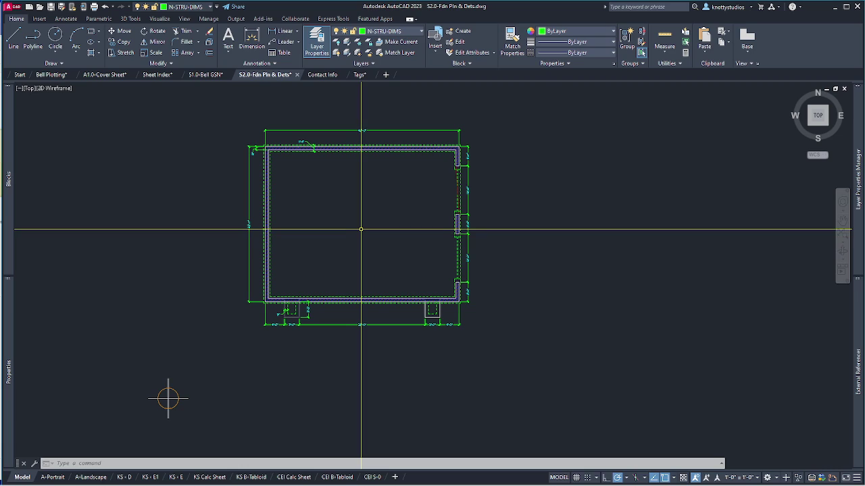
{"action": "key", "text": "ctrl+v"}
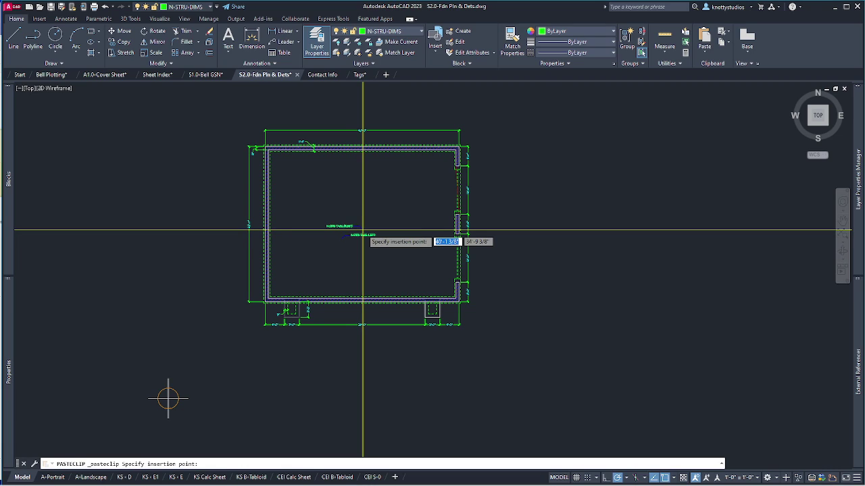
{"action": "left_click", "coordinate": [340, 234]}
{"action": "scroll", "coordinate": [354, 234], "scroll_direction": "up", "scroll_amount": 8}
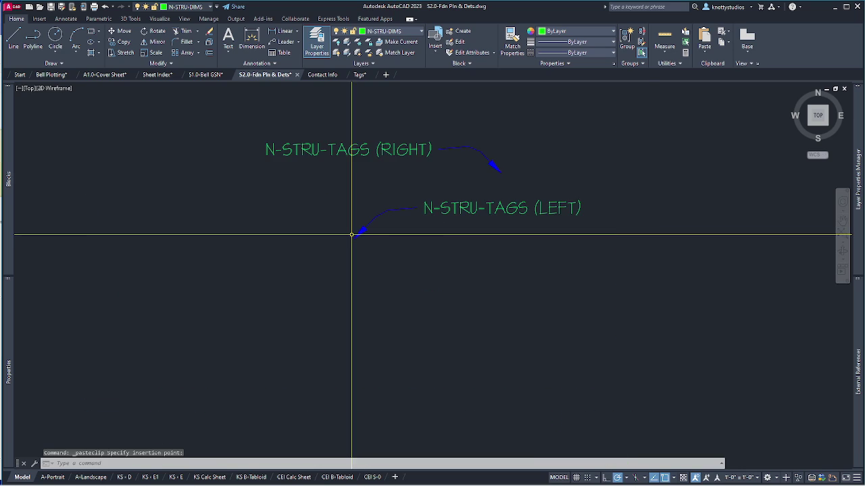
{"action": "scroll", "coordinate": [393, 257], "scroll_direction": "down", "scroll_amount": 3}
{"action": "scroll", "coordinate": [388, 259], "scroll_direction": "up", "scroll_amount": 3}
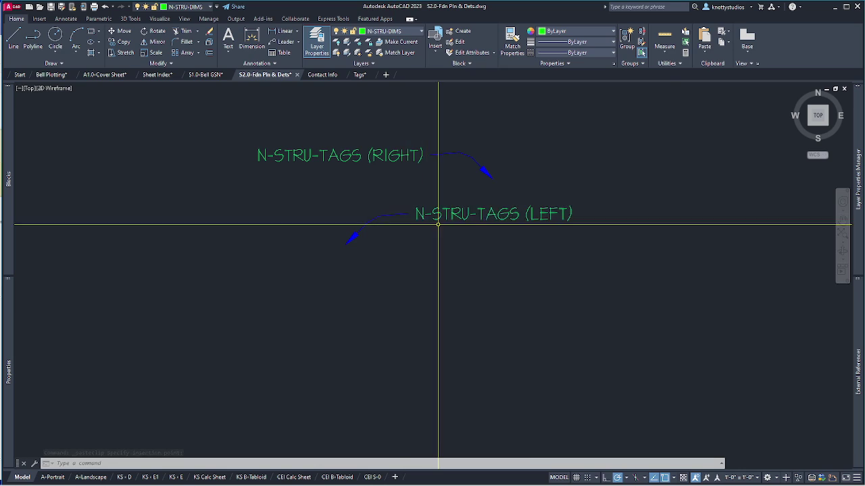
Copy the left N-STRU-TAGS tag so its arrow tip lands on the outer dashed line at the right wall's lower 10'-0" opening.
{"action": "scroll", "coordinate": [436, 235], "scroll_direction": "down", "scroll_amount": 5}
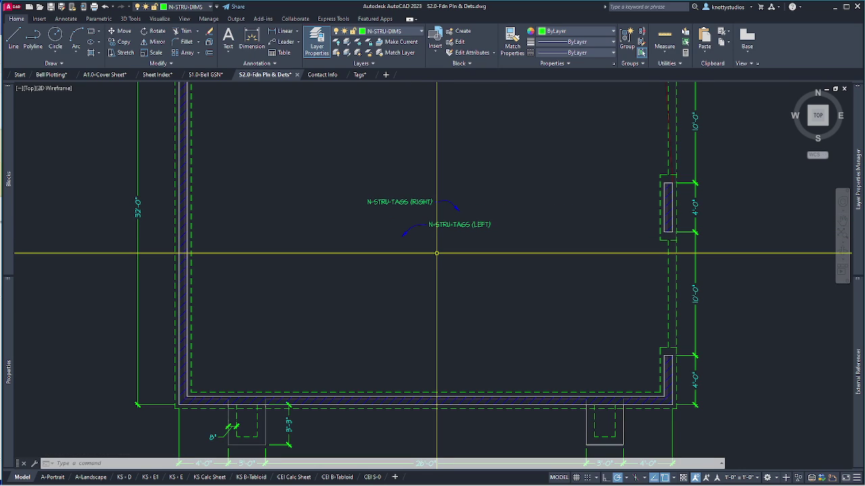
{"action": "scroll", "coordinate": [436, 253], "scroll_direction": "down", "scroll_amount": 3}
{"action": "scroll", "coordinate": [446, 236], "scroll_direction": "up", "scroll_amount": 3}
{"action": "type", "text": "co"}
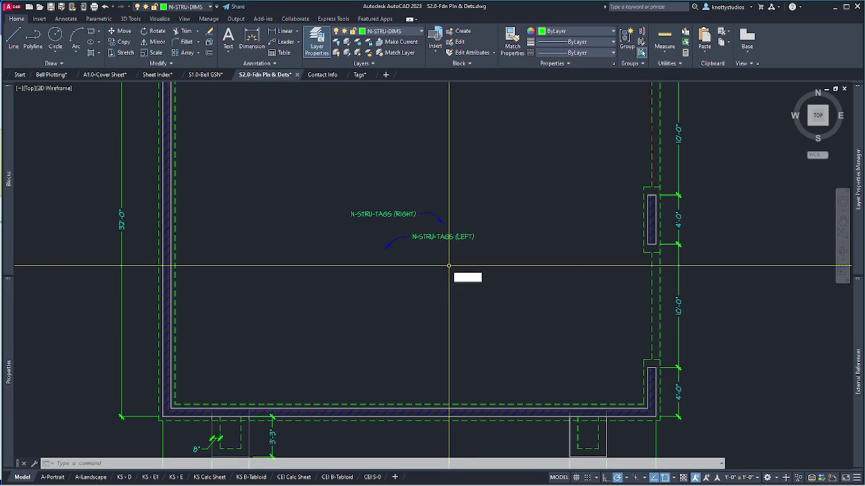
{"action": "key", "text": "Return"}
{"action": "left_click", "coordinate": [441, 254]}
{"action": "left_click", "coordinate": [388, 244]}
{"action": "key", "text": "Return"}
{"action": "left_click", "coordinate": [385, 249]}
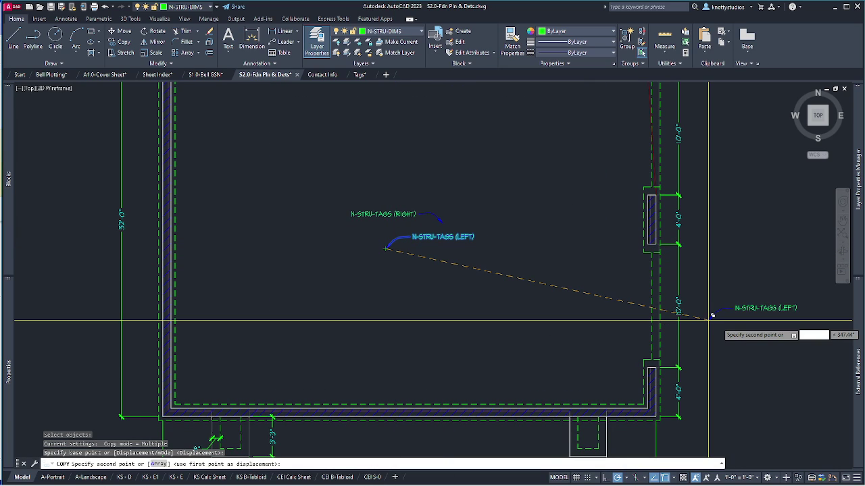
{"action": "scroll", "coordinate": [721, 320], "scroll_direction": "up", "scroll_amount": 5}
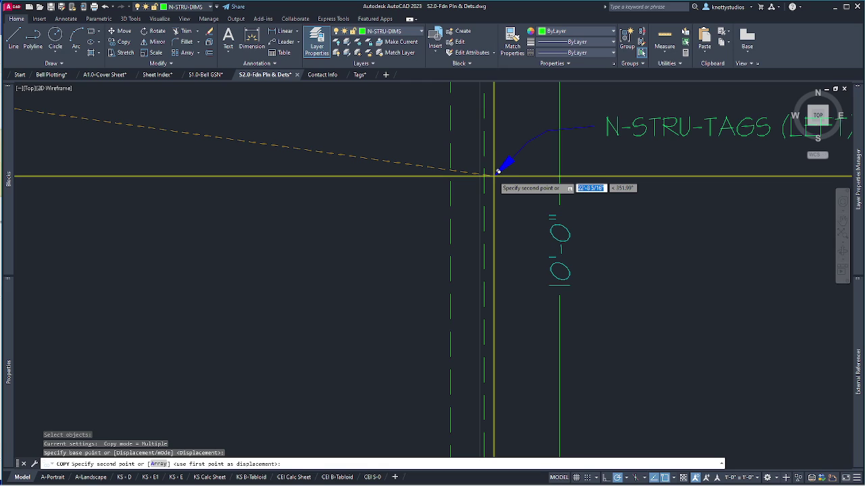
{"action": "type", "text": "nea"}
{"action": "key", "text": "Return"}
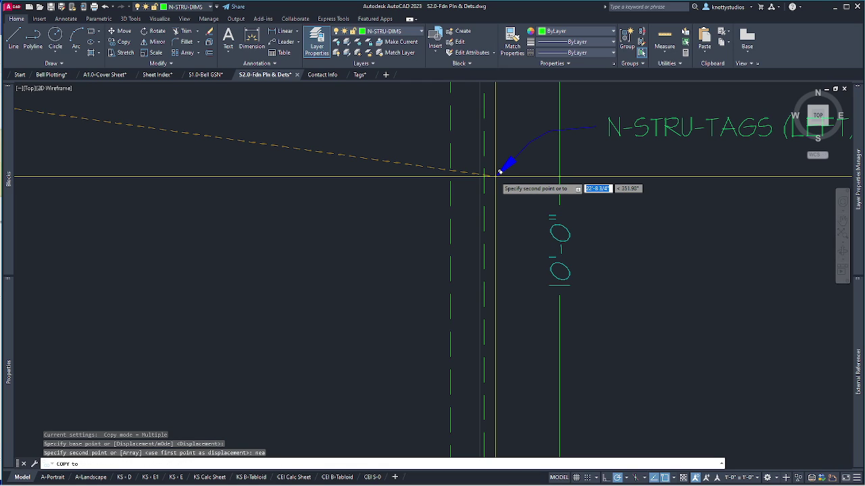
{"action": "left_click", "coordinate": [484, 147]}
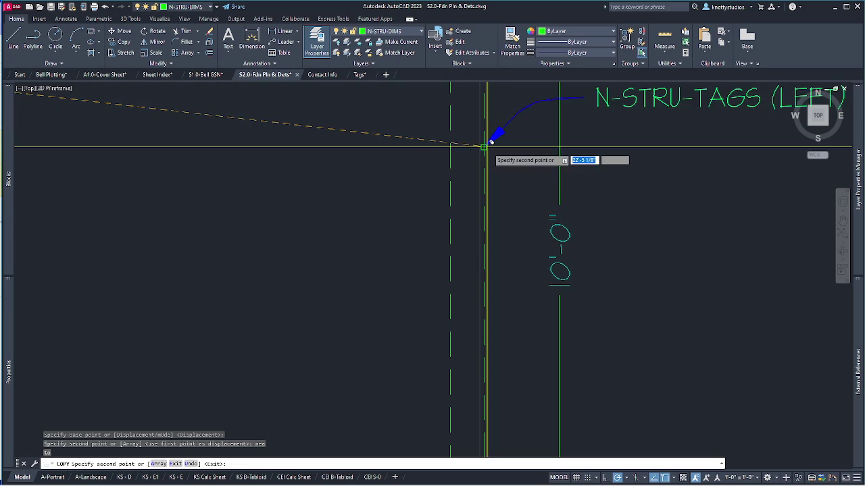
{"action": "scroll", "coordinate": [517, 211], "scroll_direction": "down", "scroll_amount": 5}
{"action": "key", "text": "Escape"}
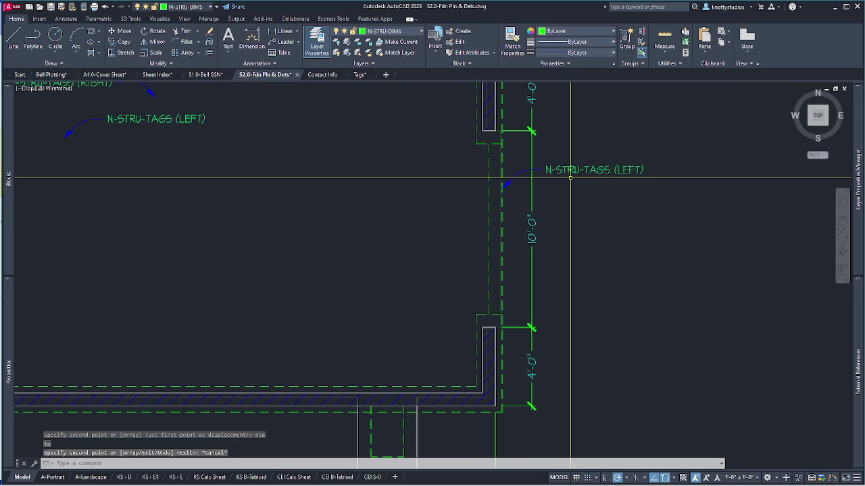
Replace the text of the tag at the right wall's lower 10'-0" opening with 8" TURN-DOWN.
{"action": "double_click", "coordinate": [588, 170]}
{"action": "left_click_drag", "start_coordinate": [544, 170], "coordinate": [695, 186]}
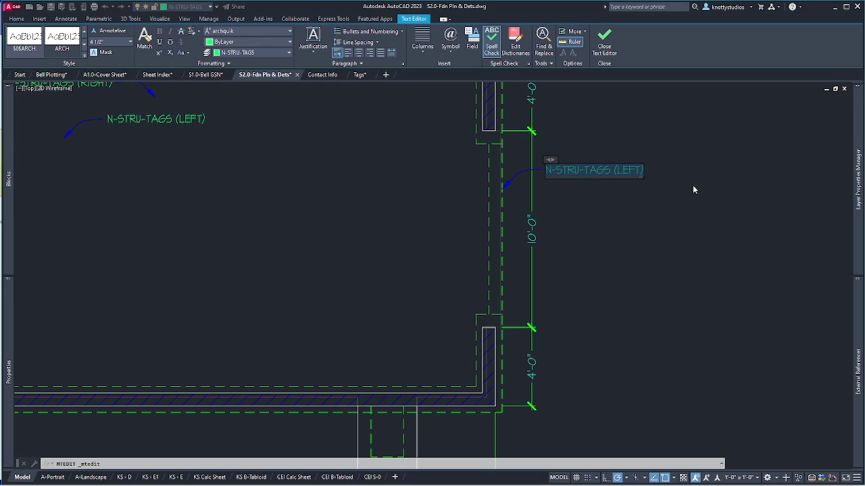
{"action": "key", "text": "BackSpace"}
{"action": "type", "text": "8\""}
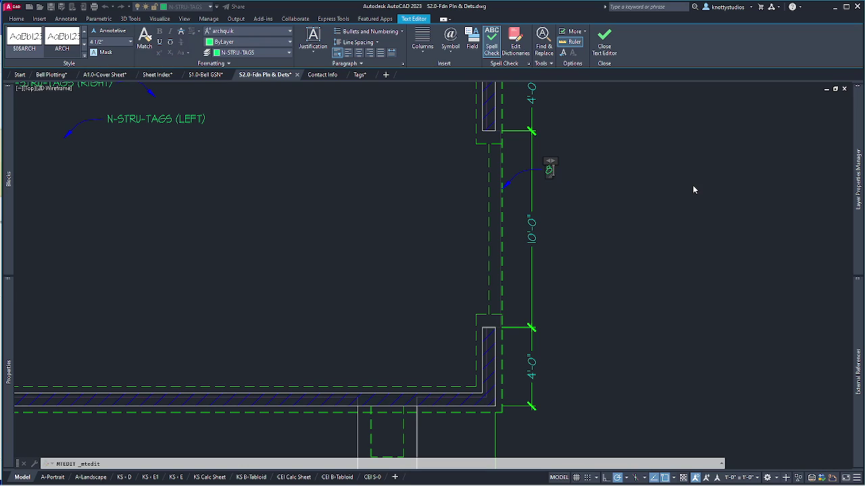
{"action": "type", "text": " turn"}
{"action": "key", "text": "BackSpace"}
{"action": "key", "text": "BackSpace"}
{"action": "key", "text": "BackSpace"}
{"action": "key", "text": "BackSpace"}
{"action": "key", "text": "BackSpace"}
{"action": "type", "text": "TURN"}
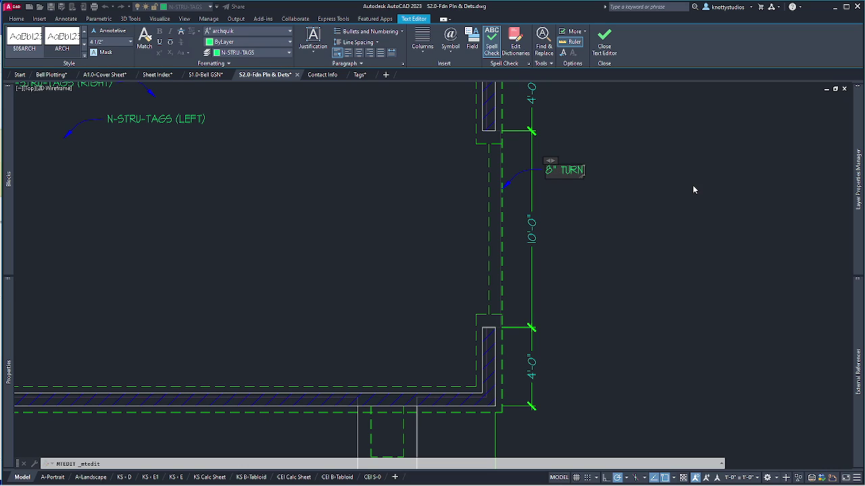
{"action": "type", "text": "-DOWN"}
{"action": "key", "text": "BackSpace"}
{"action": "key", "text": "BackSpace"}
{"action": "type", "text": "WN"}
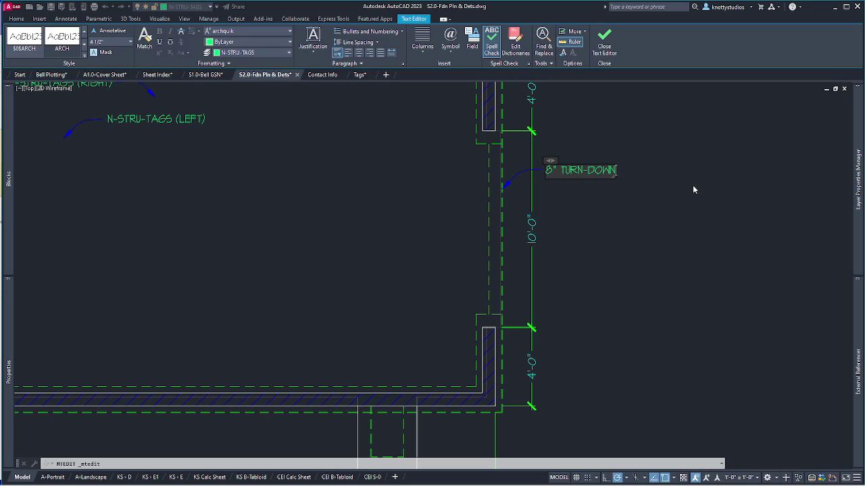
{"action": "left_click", "coordinate": [692, 185]}
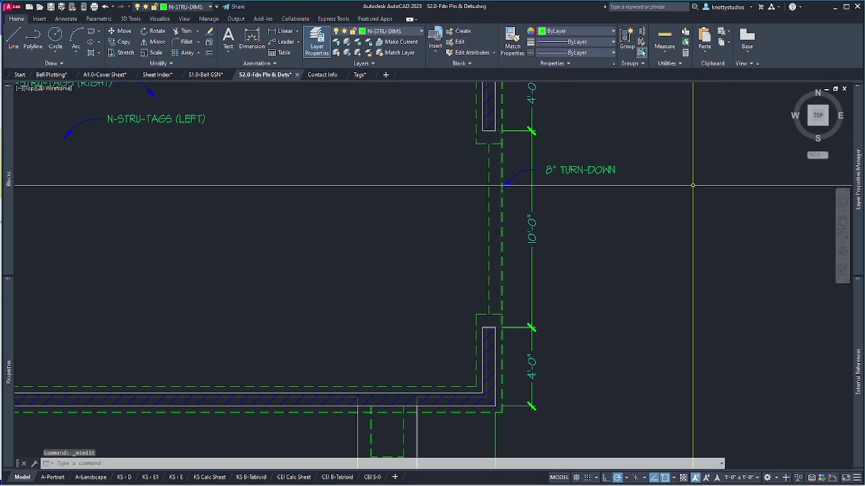
Copy the left N-STRU-TAGS tag so its arrow tip lands on the midpoint of the bottom wall's outer dashed footing line.
{"action": "scroll", "coordinate": [618, 236], "scroll_direction": "down", "scroll_amount": 1}
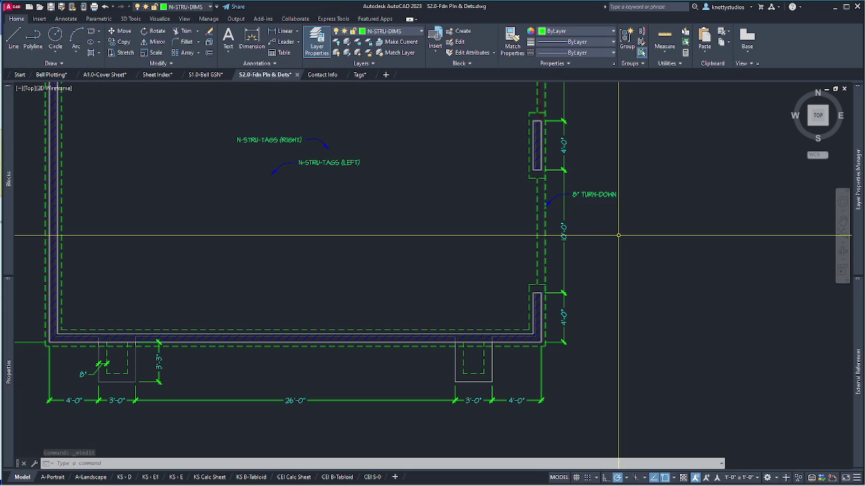
{"action": "type", "text": "co"}
{"action": "key", "text": "Return"}
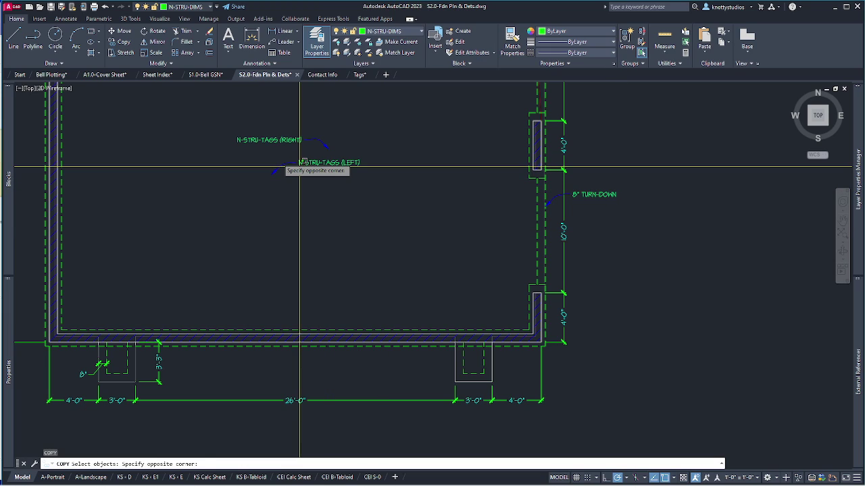
{"action": "left_click", "coordinate": [299, 170]}
{"action": "key", "text": "Return"}
{"action": "left_click", "coordinate": [271, 173]}
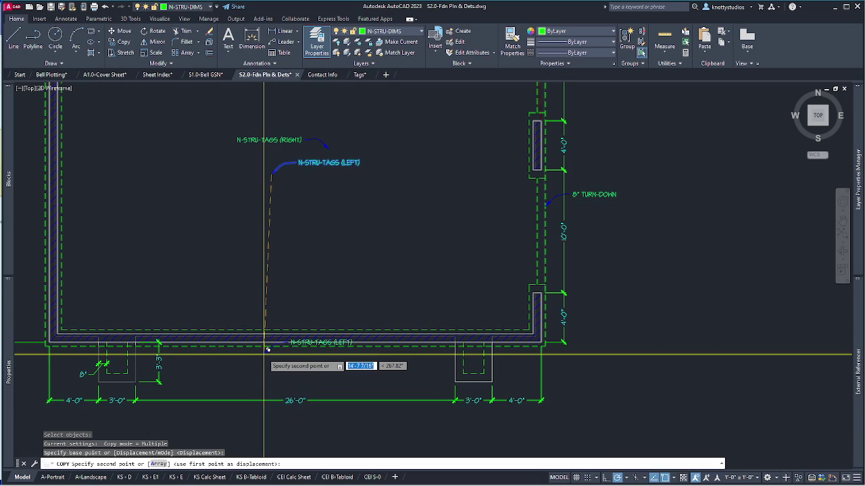
{"action": "scroll", "coordinate": [264, 349], "scroll_direction": "up", "scroll_amount": 4}
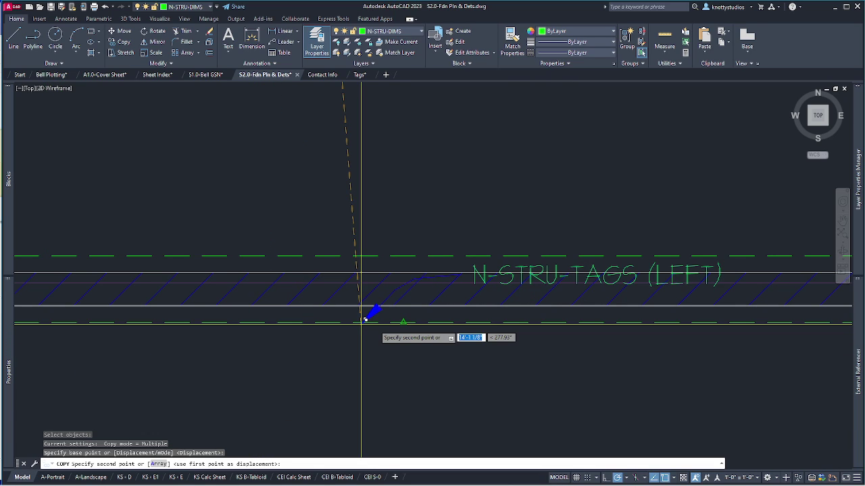
{"action": "left_click", "coordinate": [404, 321]}
{"action": "key", "text": "Escape"}
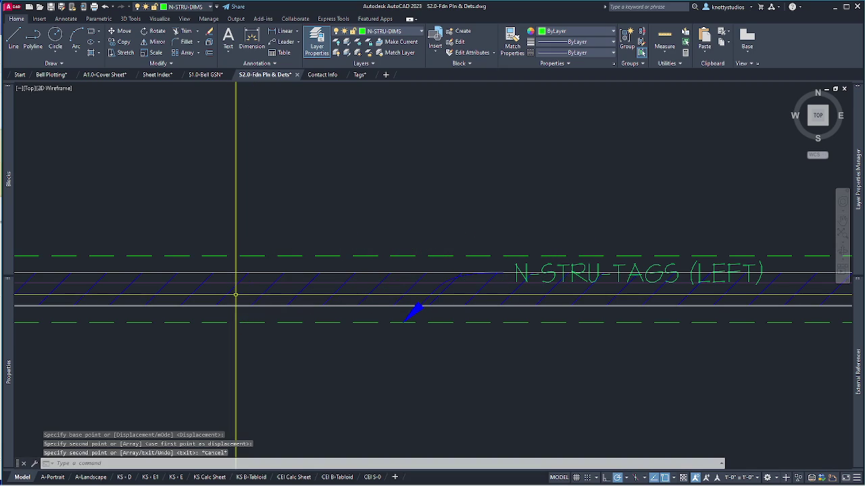
Move the bottom wall tag's text below the footing and reshape its leader to curve up to the dashed line.
{"action": "left_click", "coordinate": [525, 266]}
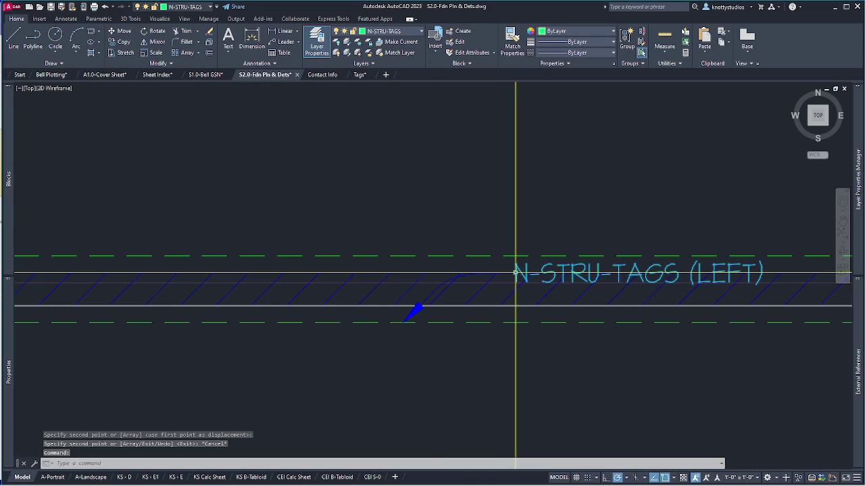
{"action": "left_click", "coordinate": [515, 272]}
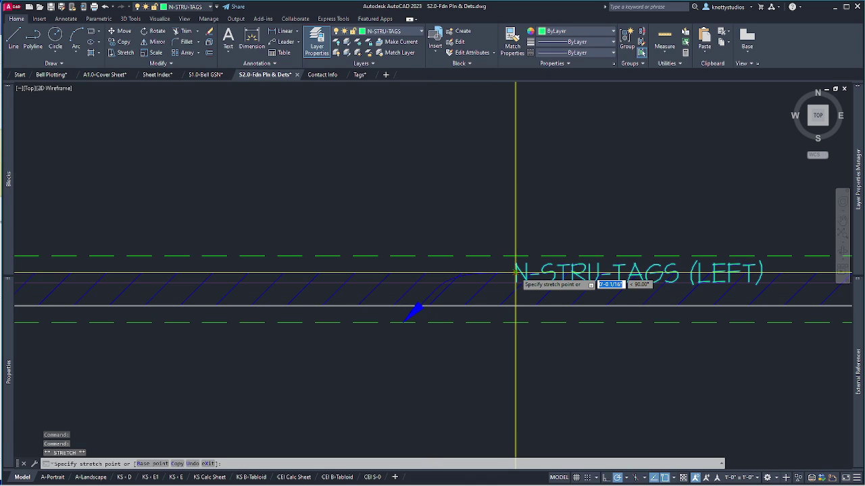
{"action": "left_click", "coordinate": [516, 386]}
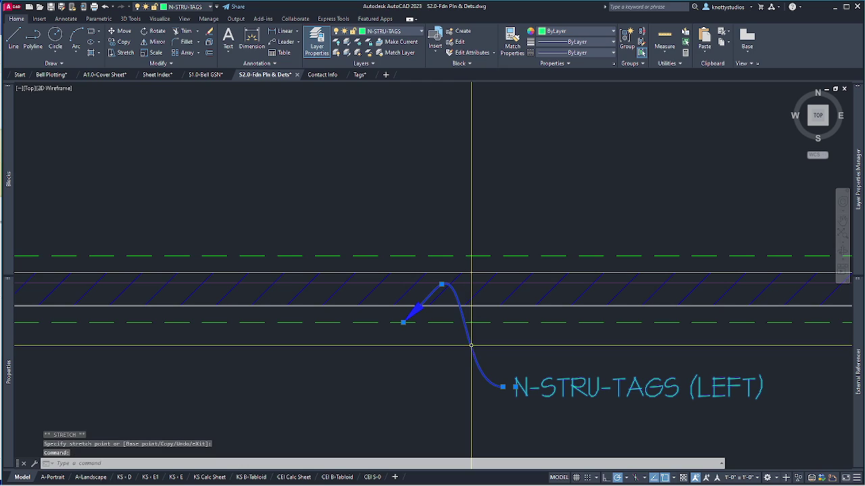
{"action": "left_click", "coordinate": [443, 284]}
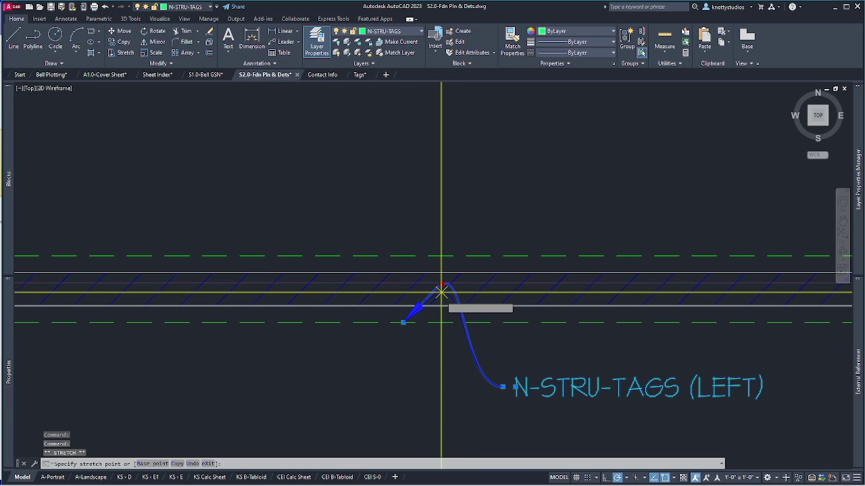
{"action": "left_click", "coordinate": [444, 371]}
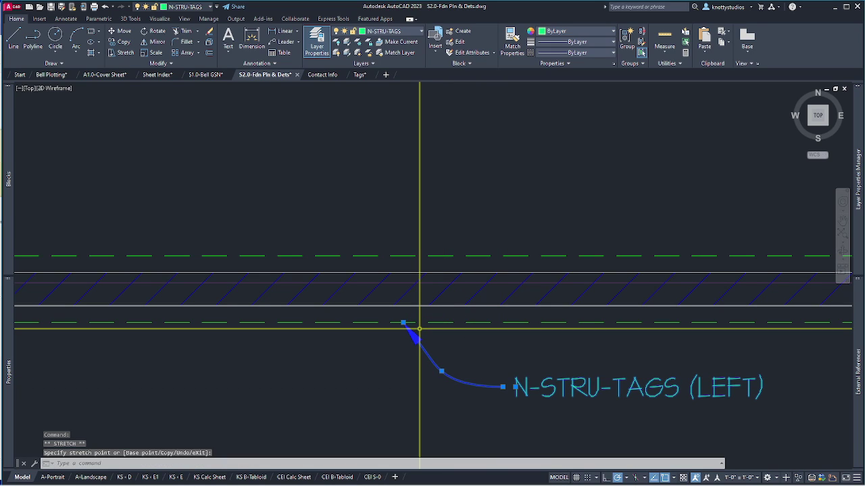
{"action": "key", "text": "Escape"}
Replace the text of the tag at the bottom wall's outer dashed footing line with 8" THICK FOOTING X 16" WIDE.
{"action": "scroll", "coordinate": [391, 215], "scroll_direction": "down", "scroll_amount": 3}
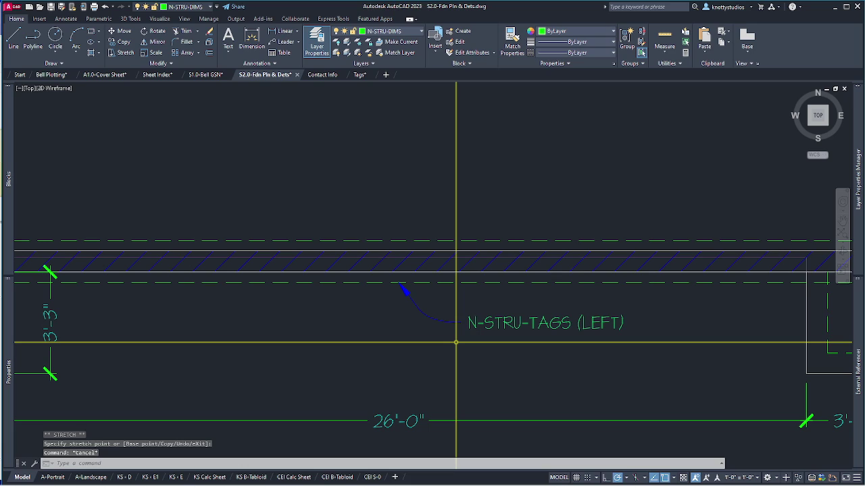
{"action": "scroll", "coordinate": [497, 354], "scroll_direction": "up", "scroll_amount": 2}
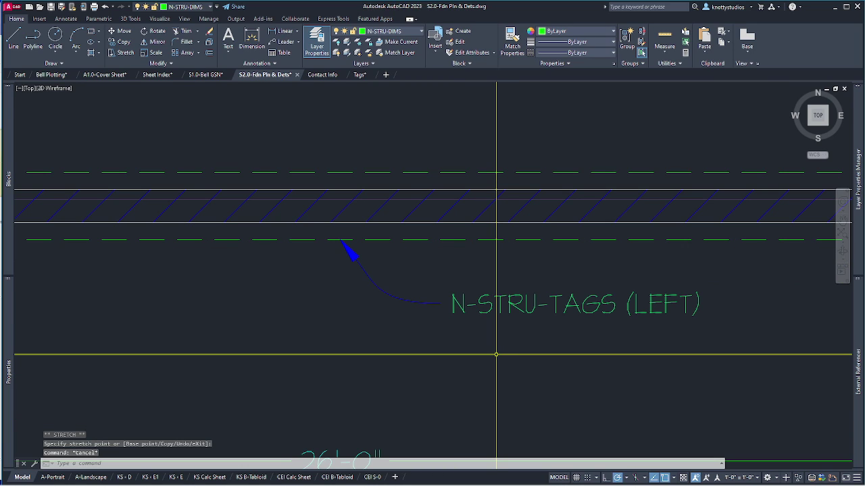
{"action": "scroll", "coordinate": [299, 317], "scroll_direction": "up", "scroll_amount": 1}
{"action": "scroll", "coordinate": [333, 315], "scroll_direction": "down", "scroll_amount": 3}
{"action": "scroll", "coordinate": [341, 310], "scroll_direction": "down", "scroll_amount": 1}
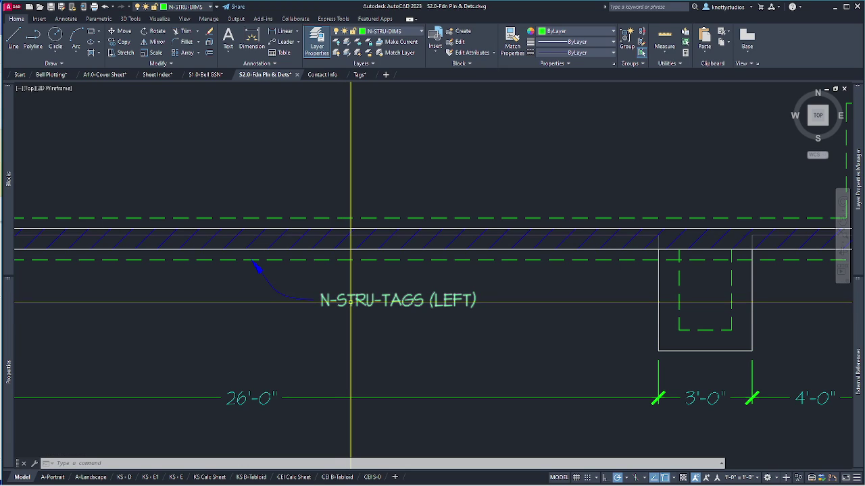
{"action": "double_click", "coordinate": [325, 299]}
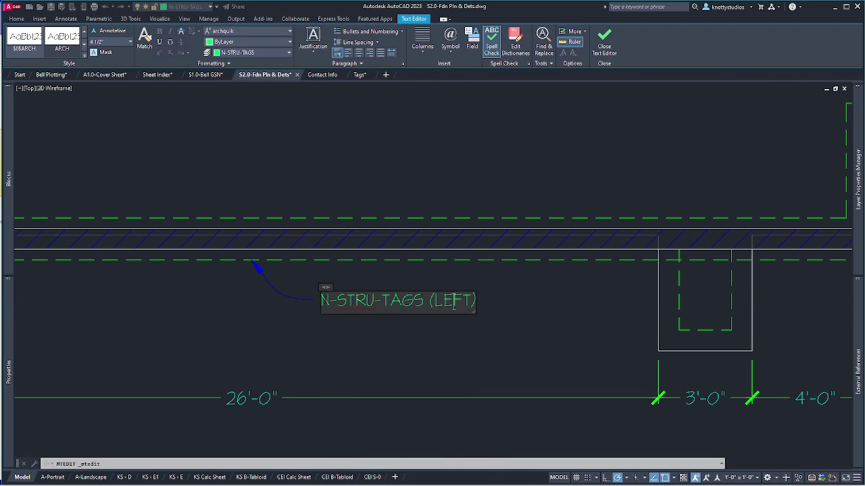
{"action": "key", "text": "ctrl+a"}
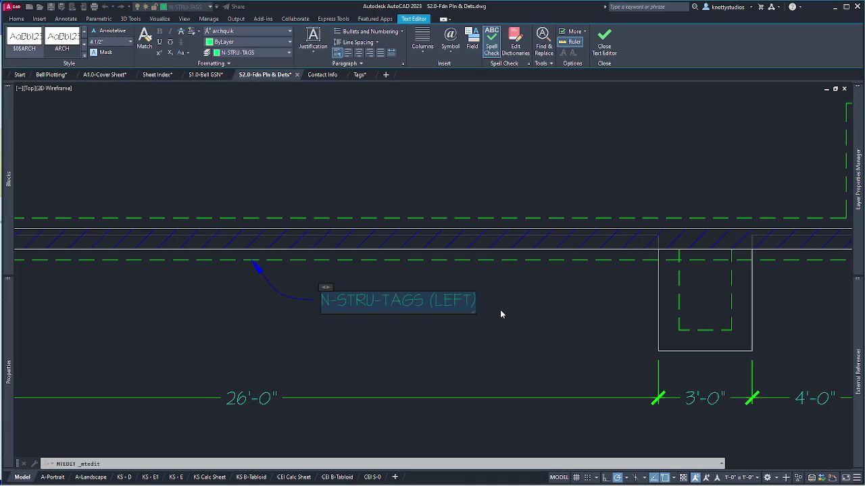
{"action": "type", "text": "8\""}
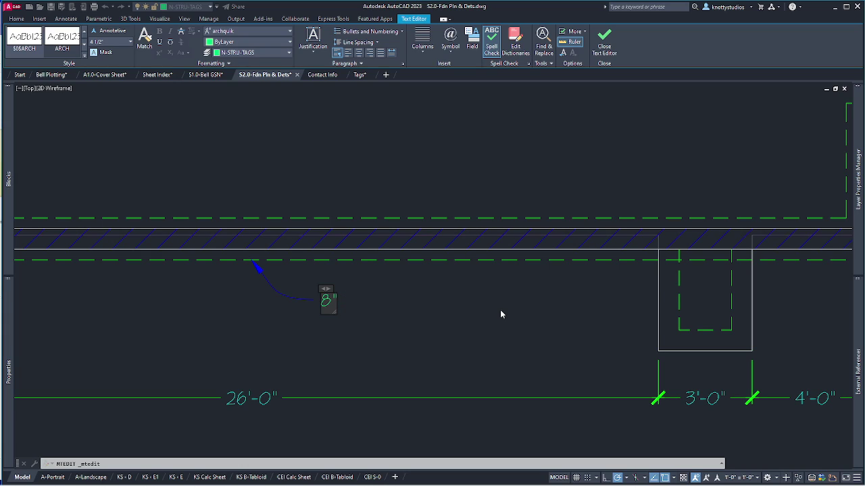
{"action": "type", "text": " THIC"}
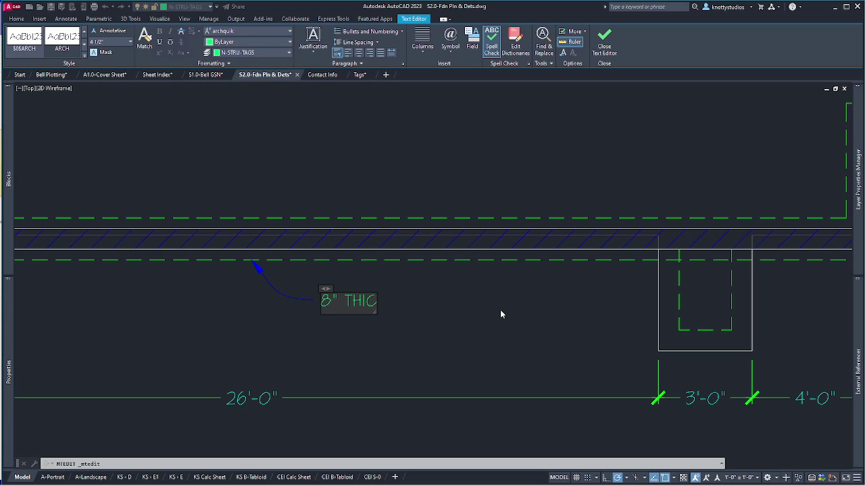
{"action": "type", "text": "K F"}
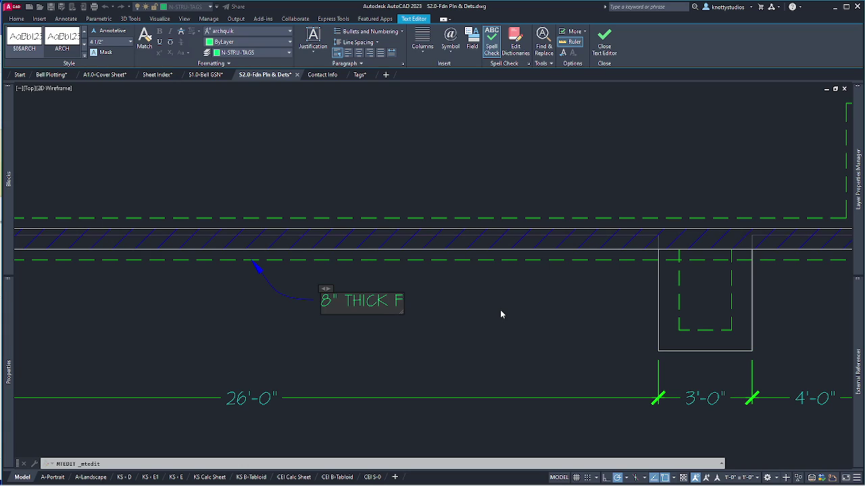
{"action": "type", "text": "OOTING"}
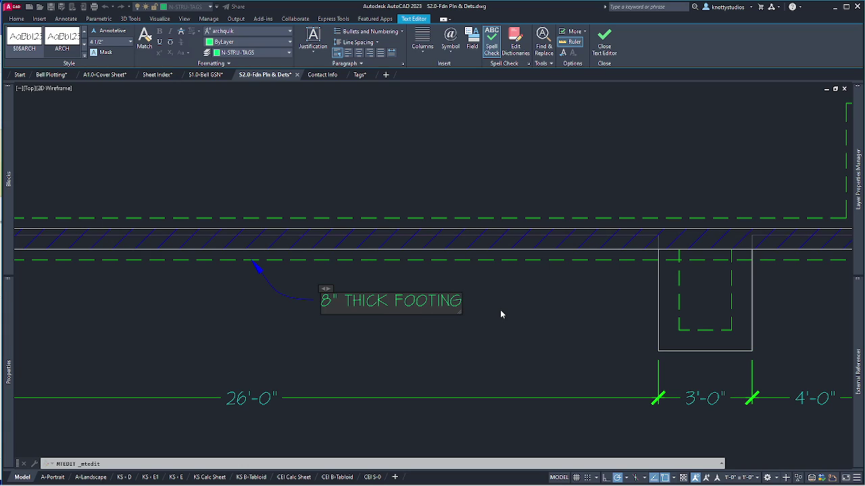
{"action": "type", "text": " X 16\""}
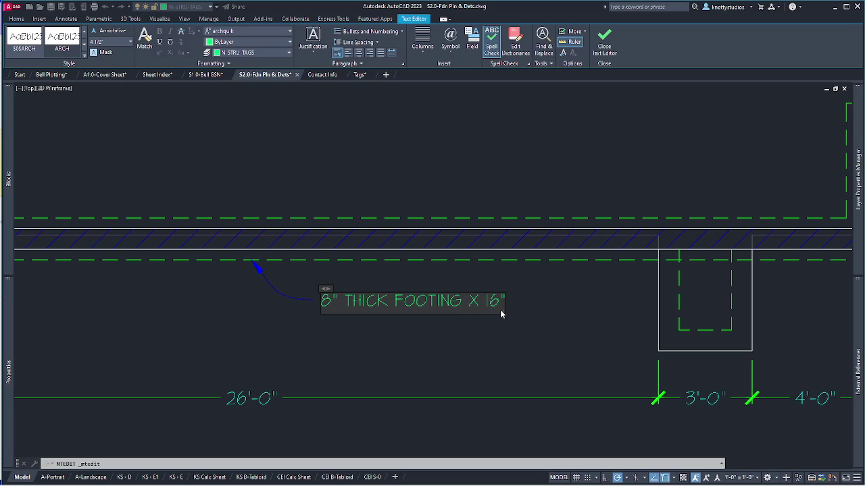
{"action": "type", "text": " WIDE"}
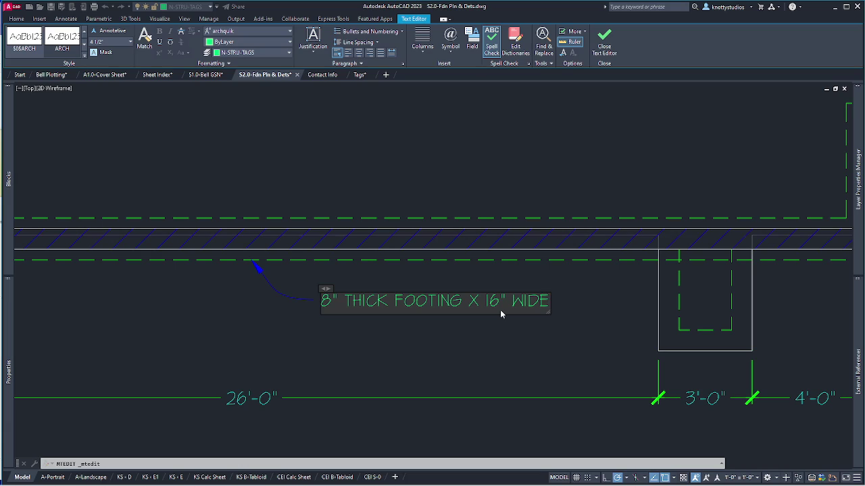
Extend the bottom wall's footing note with @ OR BLW FROST DEPTH PER DESIGN CRITERIA on the same line.
{"action": "type", "text": " AT"}
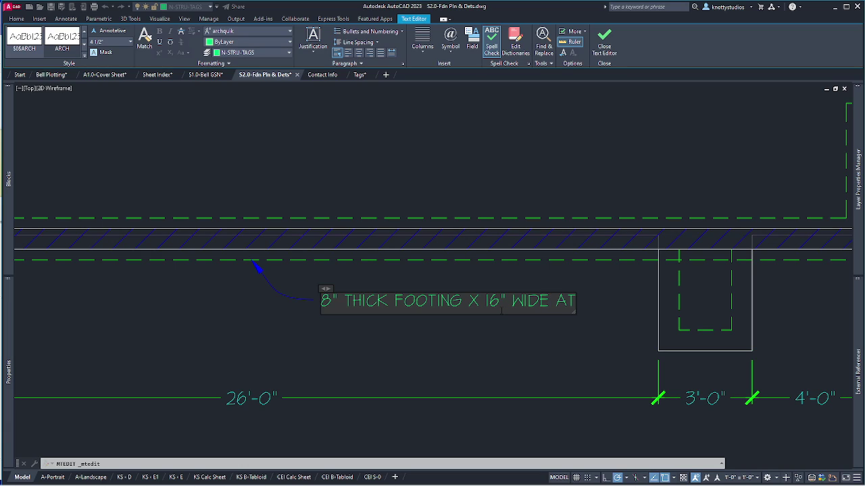
{"action": "key", "text": "BackSpace"}
{"action": "key", "text": "BackSpace"}
{"action": "type", "text": "@ OR BLW"}
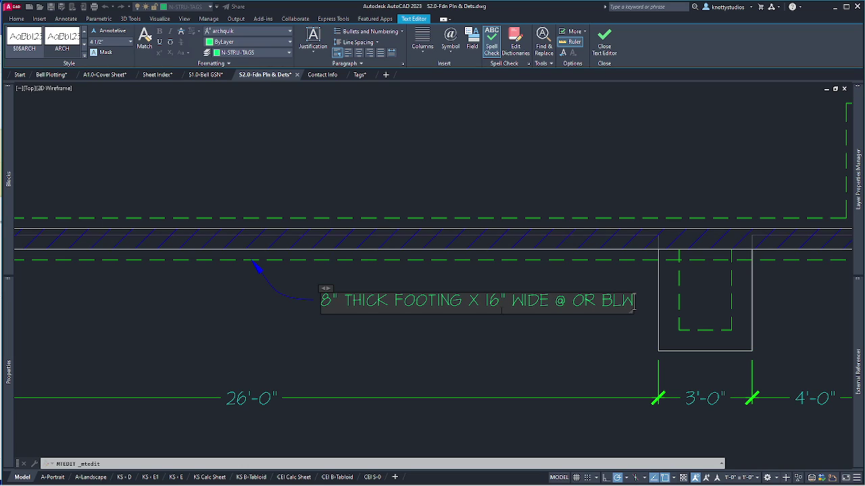
{"action": "type", "text": " FROST"}
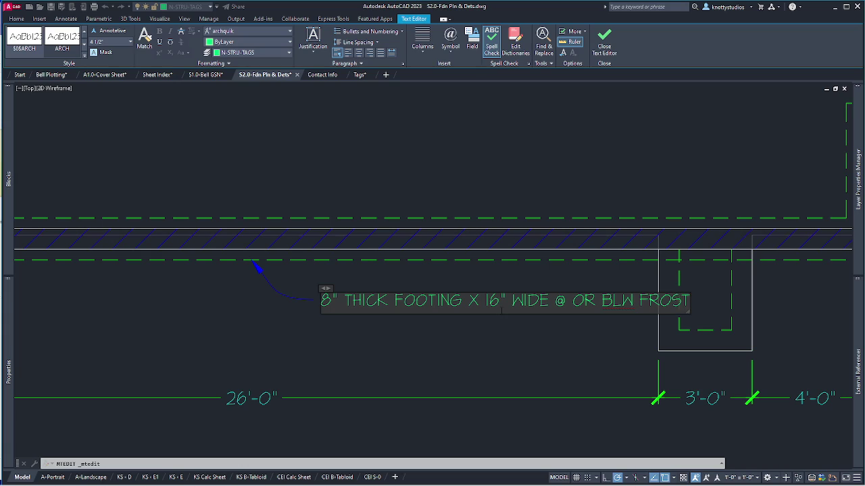
{"action": "type", "text": " DEPTH"}
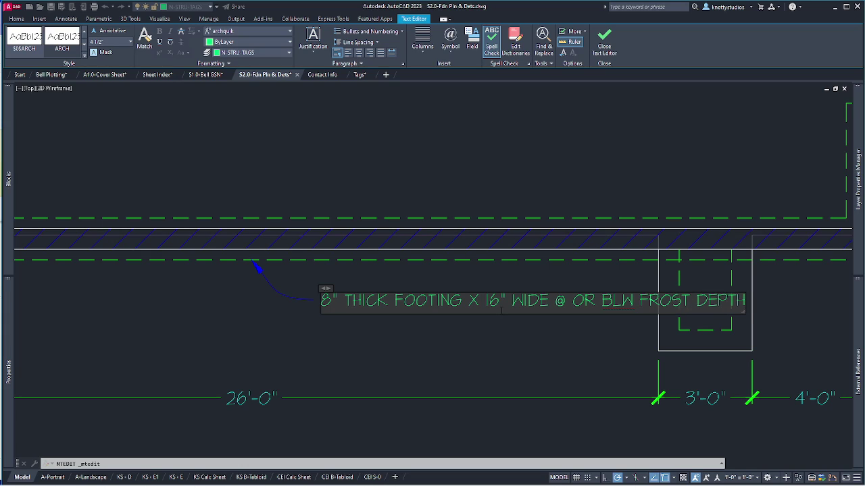
{"action": "type", "text": " PER"}
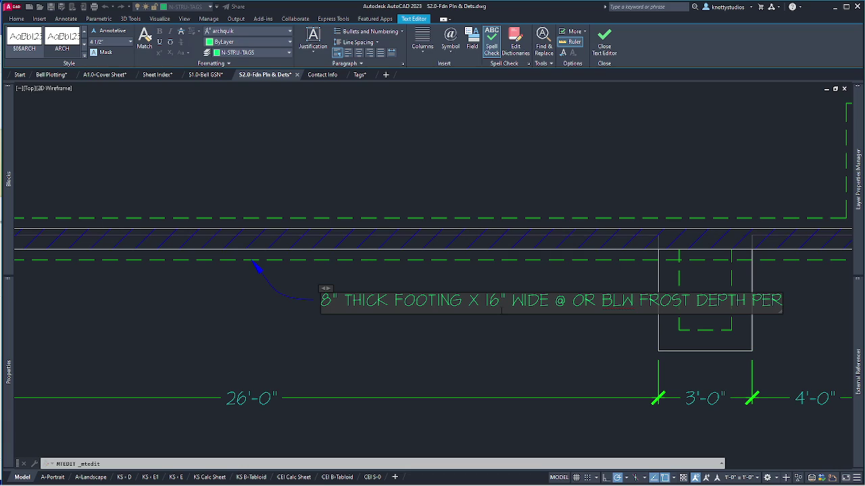
{"action": "type", "text": " DESIGN"}
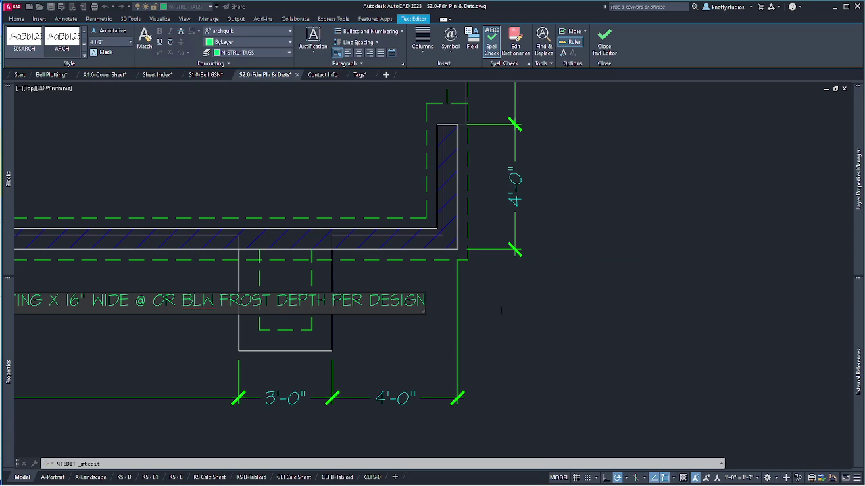
{"action": "type", "text": " CRITERIR"}
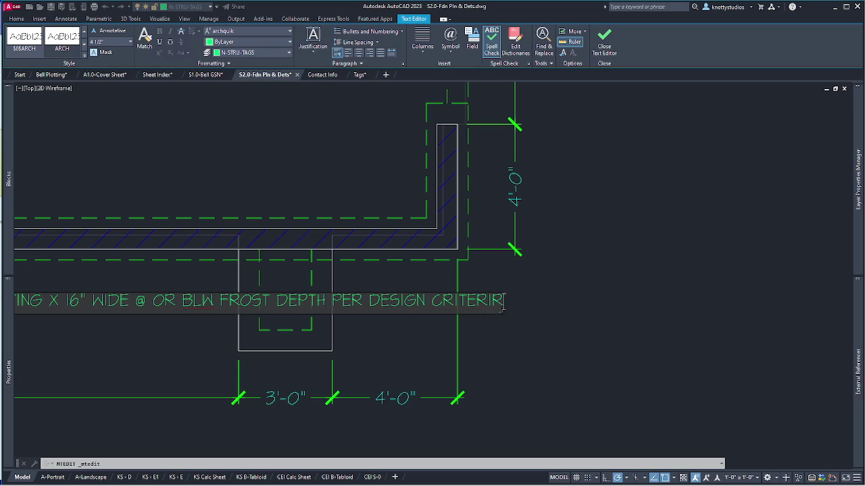
{"action": "key", "text": "BackSpace"}
{"action": "type", "text": "A"}
{"action": "key", "text": "Home"}
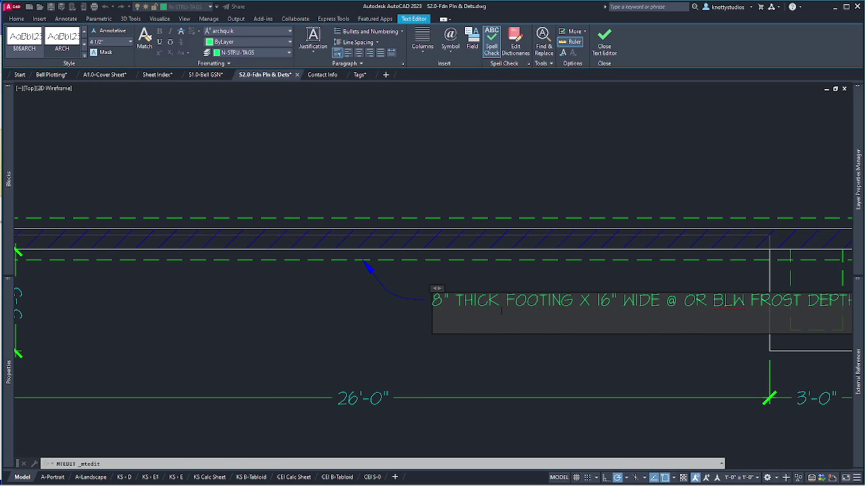
{"action": "key", "text": "End"}
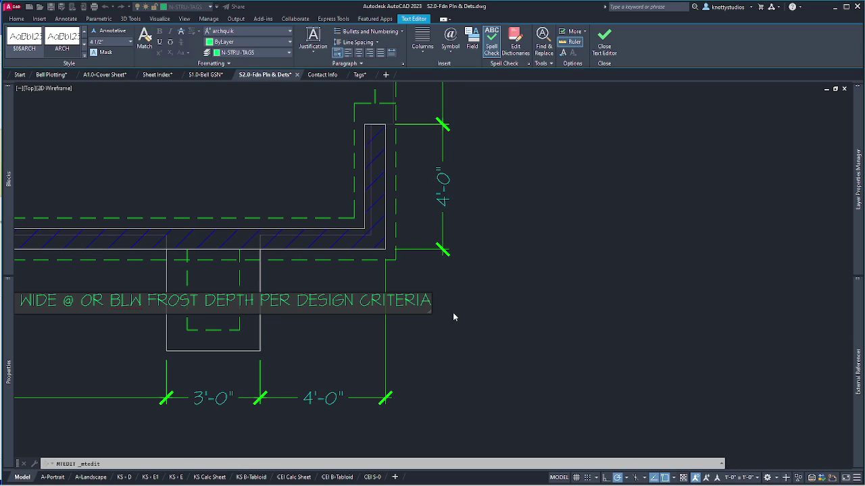
Narrow the footing note's text width so it wraps to two lines after BLW, and finish editing.
{"action": "scroll", "coordinate": [515, 311], "scroll_direction": "down", "scroll_amount": 4}
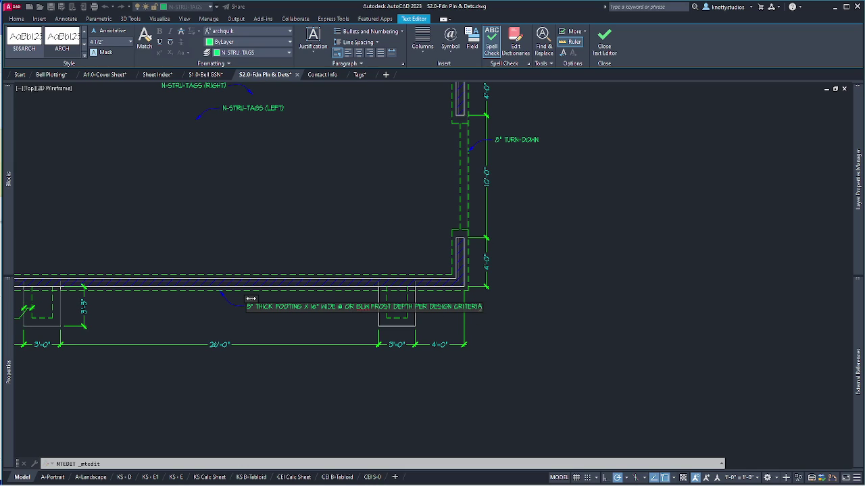
{"action": "left_click_drag", "start_coordinate": [250, 299], "coordinate": [375, 296]}
{"action": "left_click", "coordinate": [339, 329]}
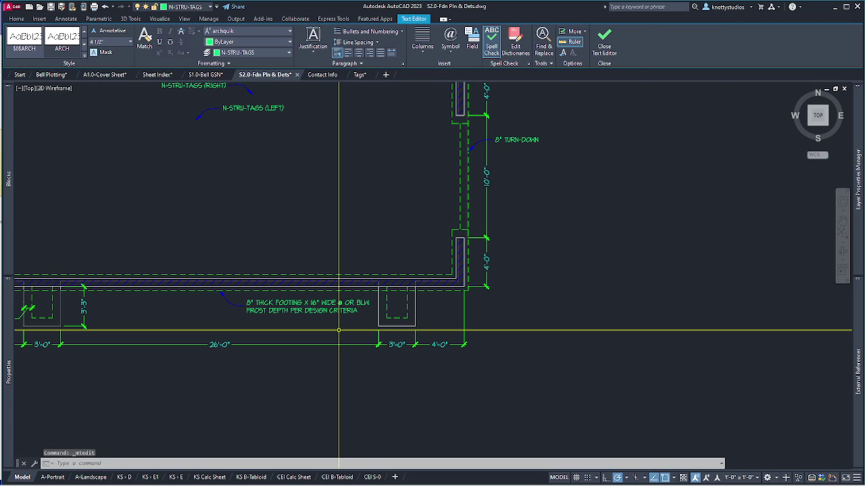
Move the footing note and its leader horizontally about 4'-7" to the left along the bottom wall.
{"action": "type", "text": "m"}
{"action": "key", "text": "Return"}
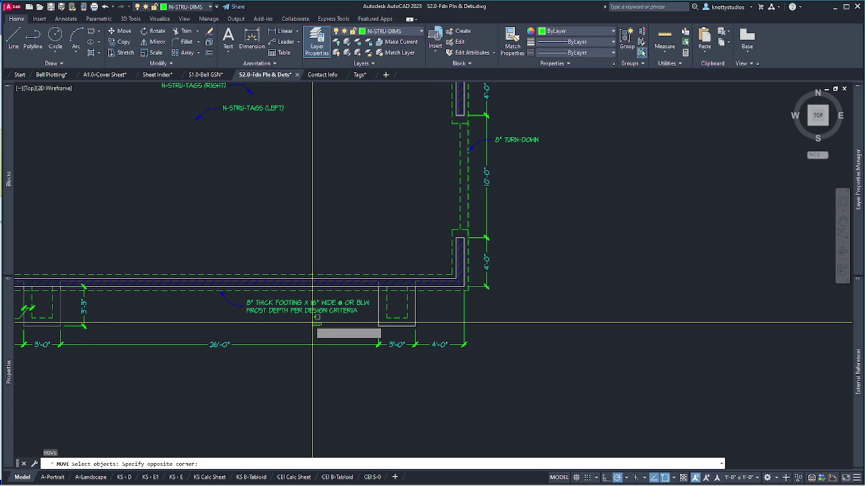
{"action": "left_click", "coordinate": [315, 341]}
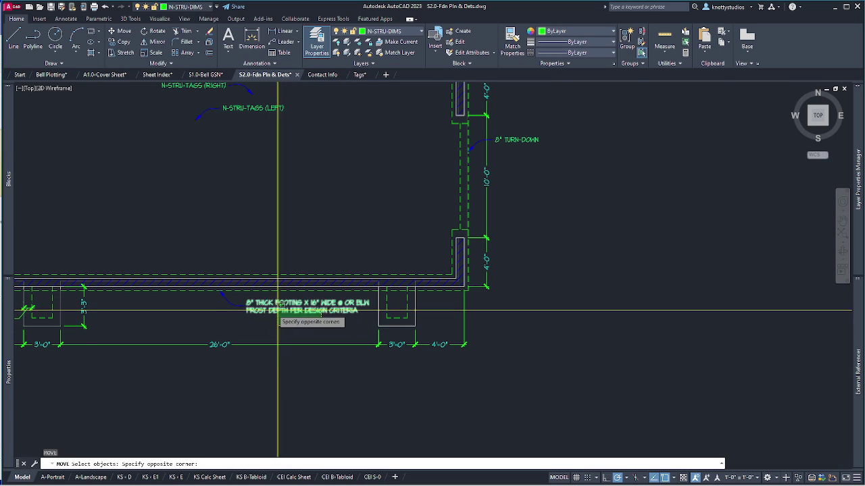
{"action": "left_click", "coordinate": [229, 295]}
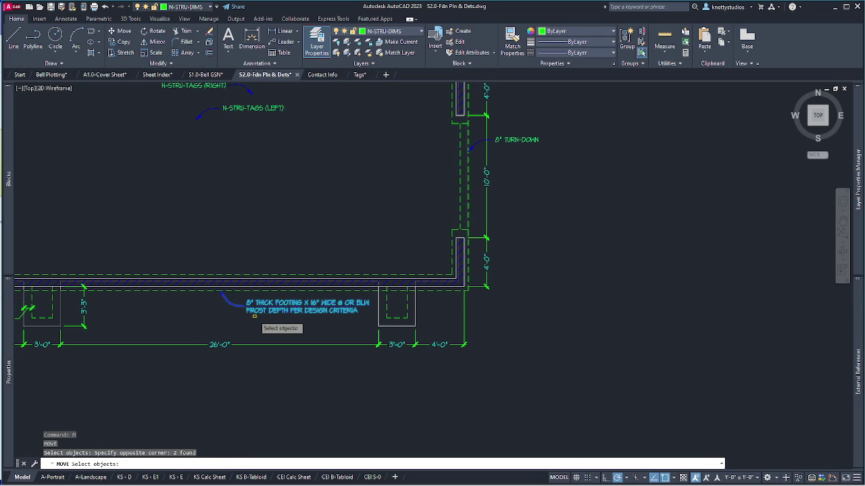
{"action": "key", "text": "Return"}
{"action": "left_click", "coordinate": [280, 323]}
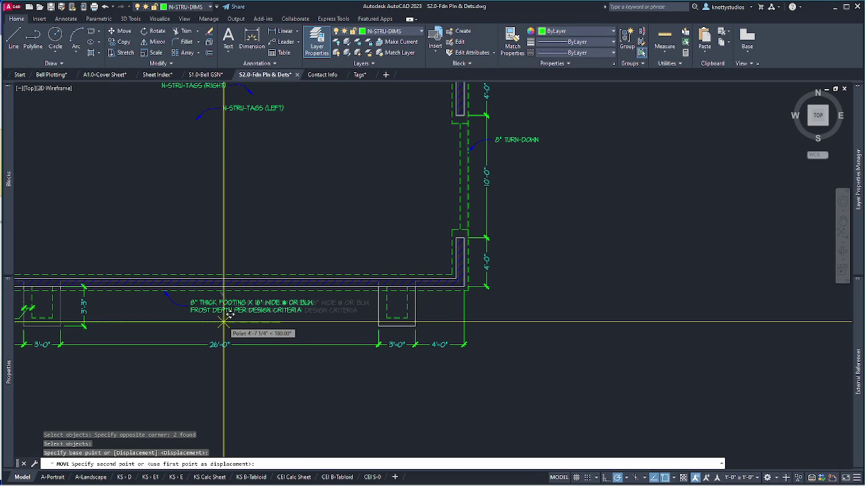
{"action": "left_click", "coordinate": [224, 323]}
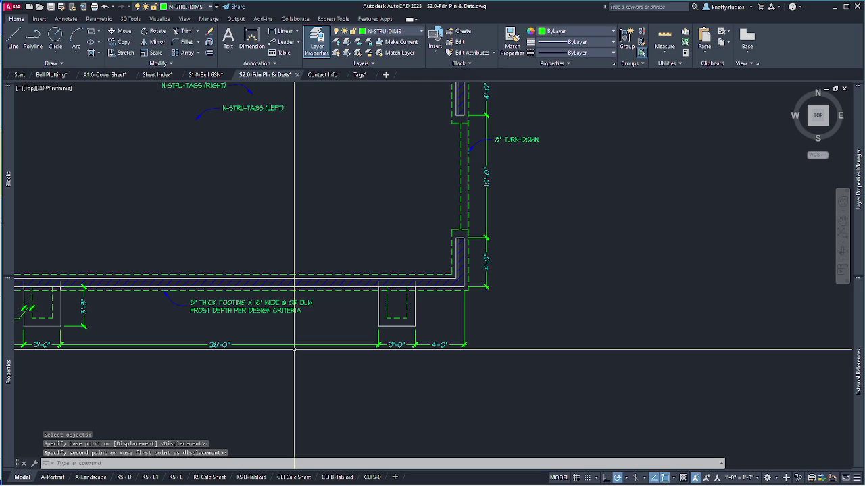
Copy the left N-STRU-TAGS tag so its arrow tip lands on the inner face of the left wall, above the 32'-0" dimension text.
{"action": "scroll", "coordinate": [239, 253], "scroll_direction": "down", "scroll_amount": 5}
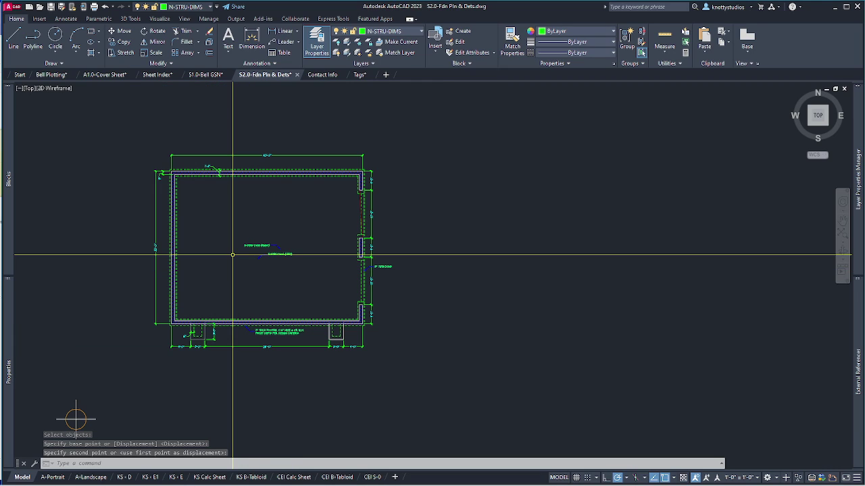
{"action": "scroll", "coordinate": [456, 306], "scroll_direction": "up", "scroll_amount": 10}
{"action": "type", "text": "co"}
{"action": "key", "text": "Return"}
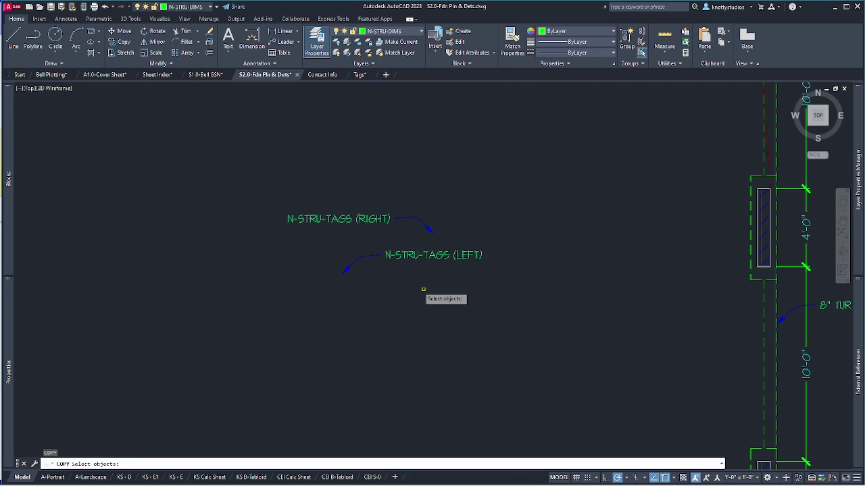
{"action": "left_click", "coordinate": [415, 290]}
{"action": "left_click", "coordinate": [351, 245]}
{"action": "key", "text": "Return"}
{"action": "left_click", "coordinate": [342, 273]}
{"action": "scroll", "coordinate": [331, 282], "scroll_direction": "down", "scroll_amount": 5}
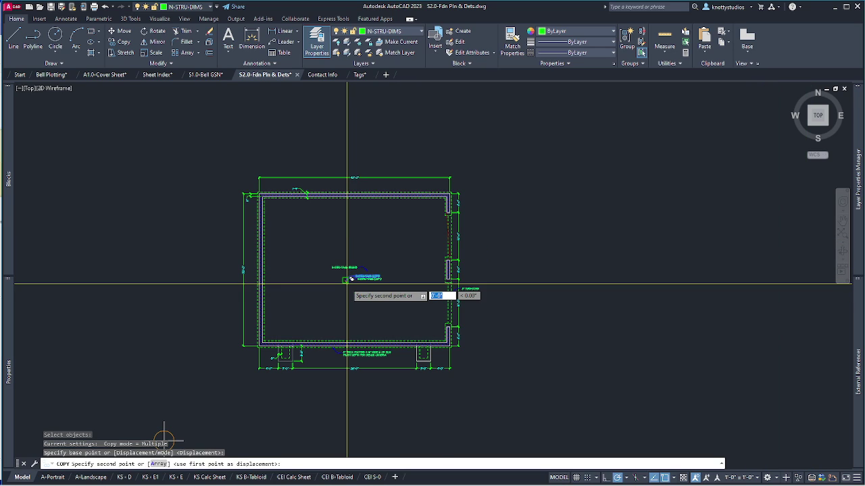
{"action": "scroll", "coordinate": [285, 266], "scroll_direction": "up", "scroll_amount": 8}
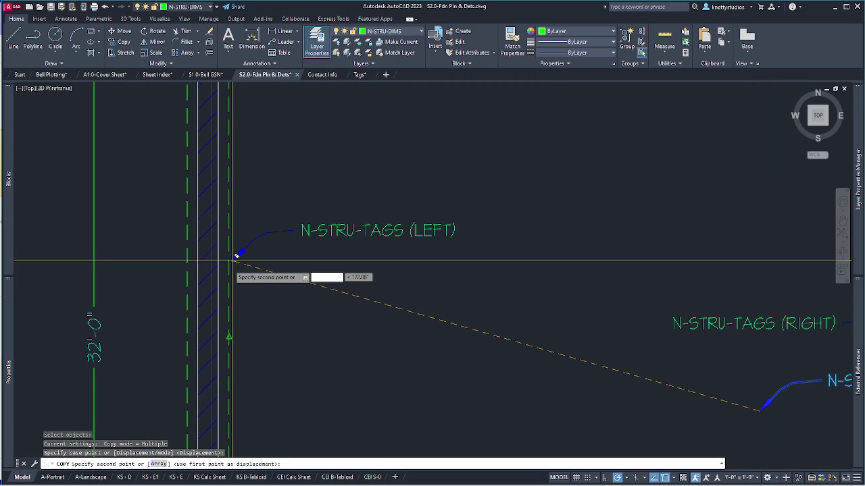
{"action": "type", "text": "NEA"}
{"action": "key", "text": "Return"}
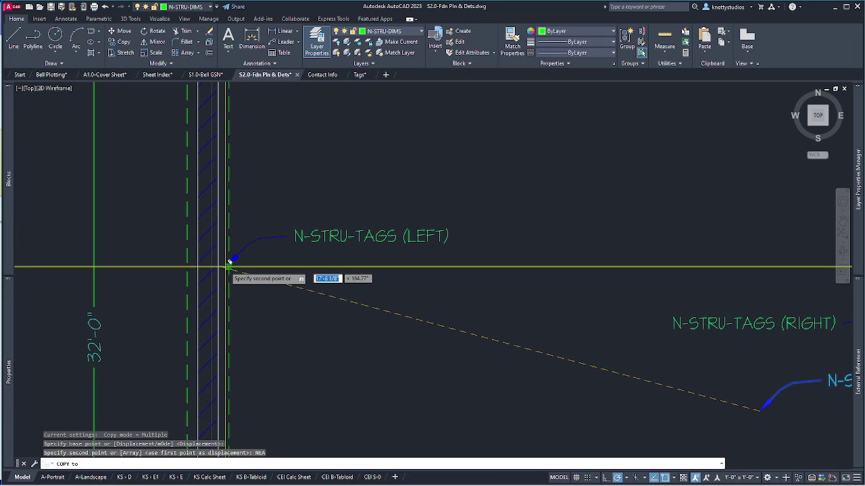
{"action": "left_click", "coordinate": [223, 233]}
{"action": "key", "text": "Escape"}
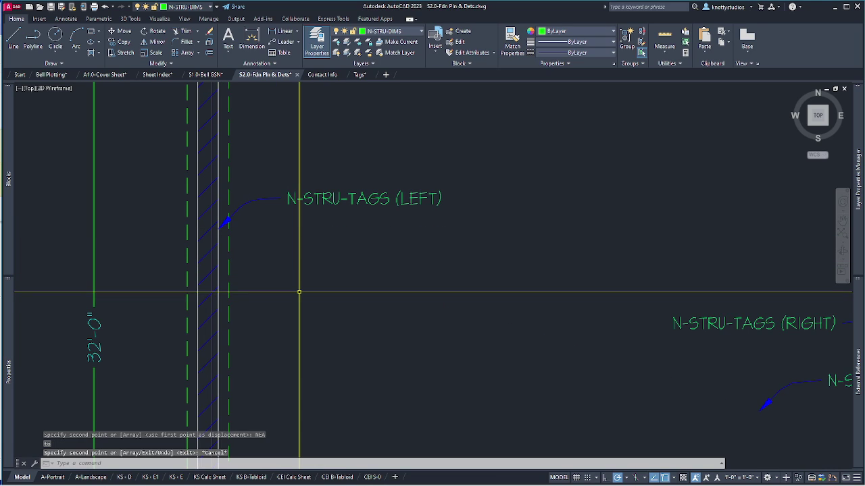
Replace the text of the tag copied to the left wall with 8" WIDE STEM WALL.
{"action": "scroll", "coordinate": [297, 293], "scroll_direction": "down", "scroll_amount": 5}
{"action": "scroll", "coordinate": [302, 269], "scroll_direction": "up", "scroll_amount": 6}
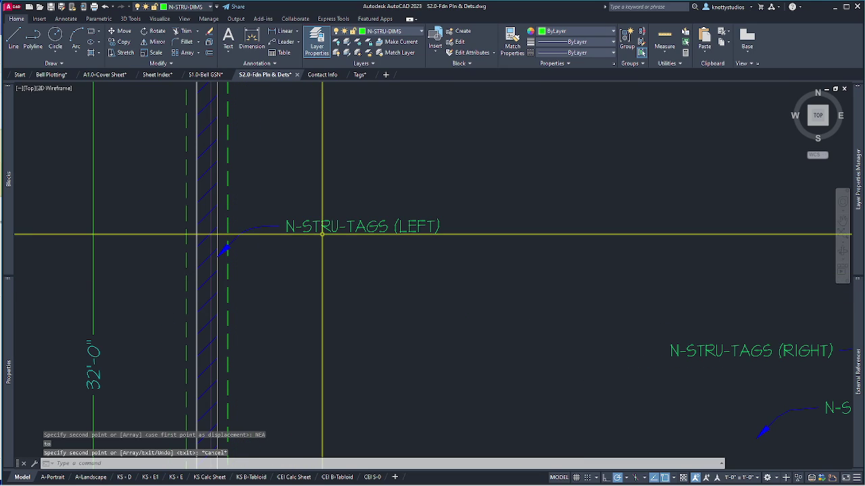
{"action": "double_click", "coordinate": [324, 227]}
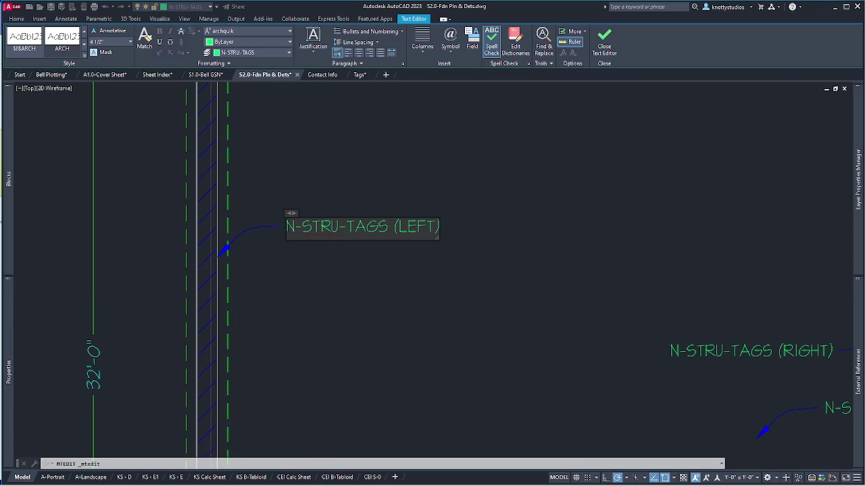
{"action": "key", "text": "ctrl+a"}
{"action": "type", "text": "8"}
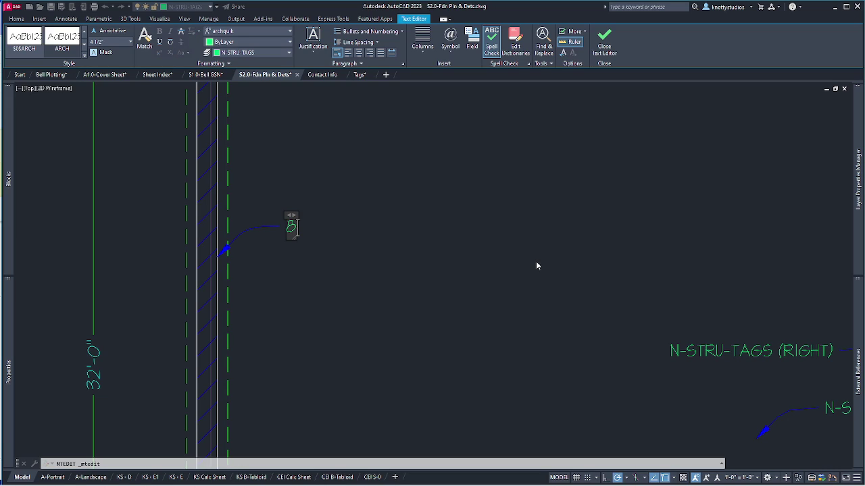
{"action": "type", "text": "\" W"}
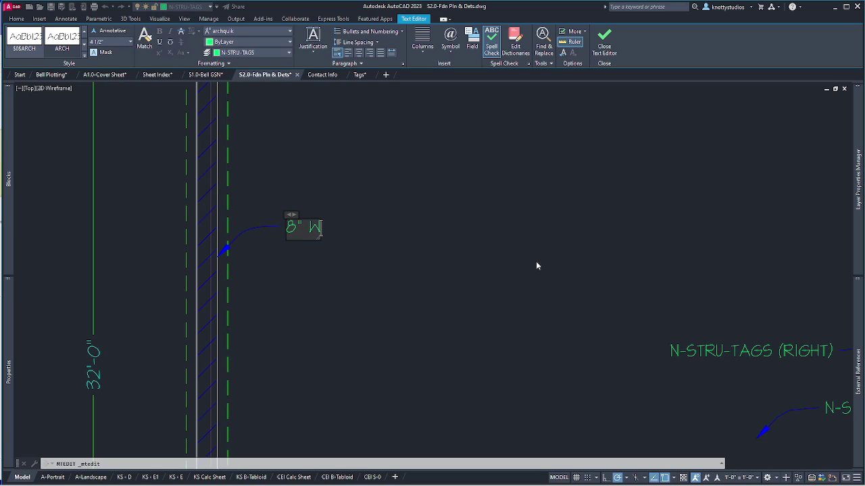
{"action": "type", "text": "IDE SETM WAL"}
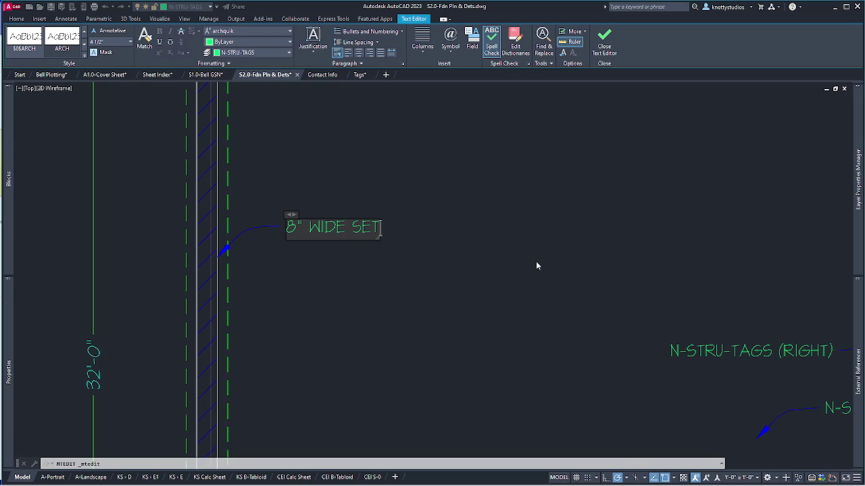
{"action": "key", "text": "BackSpace"}
{"action": "key", "text": "BackSpace"}
{"action": "key", "text": "BackSpace"}
{"action": "key", "text": "BackSpace"}
{"action": "key", "text": "BackSpace"}
{"action": "key", "text": "BackSpace"}
{"action": "key", "text": "BackSpace"}
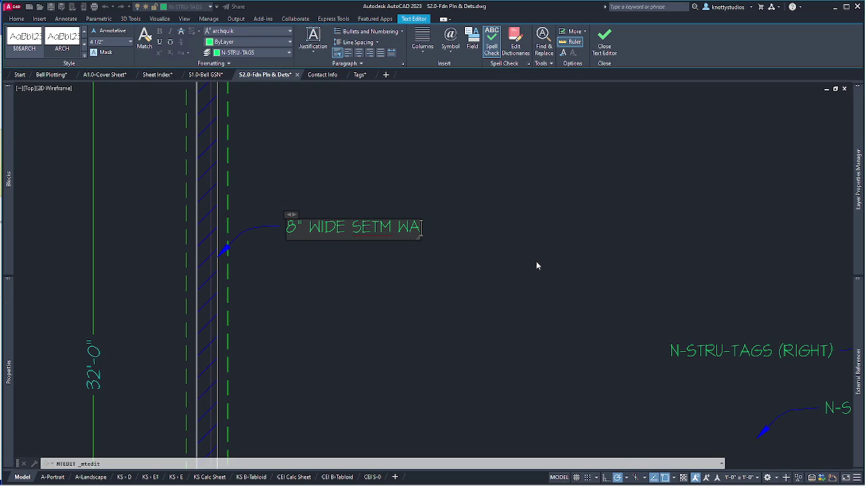
{"action": "type", "text": "TEM WALL"}
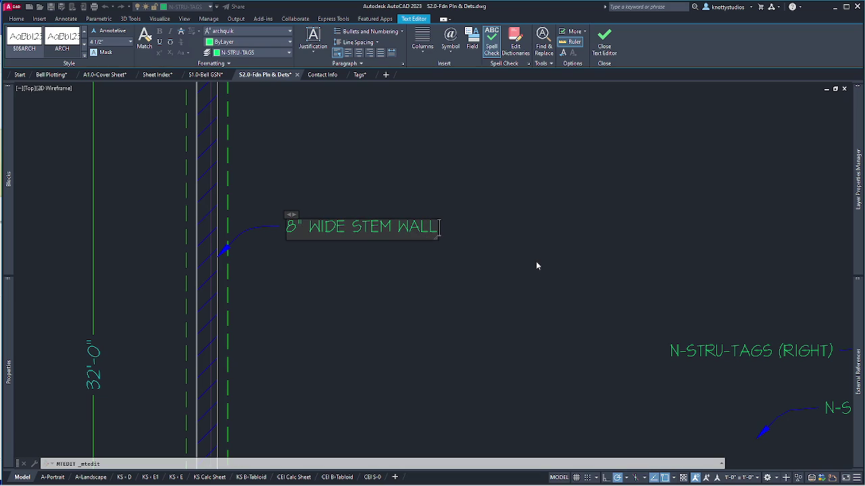
Extend the stem wall note with TO BOTTOM SIDE OF SLAB, narrow its text width so it wraps after TO, and finish editing.
{"action": "type", "text": " TO B"}
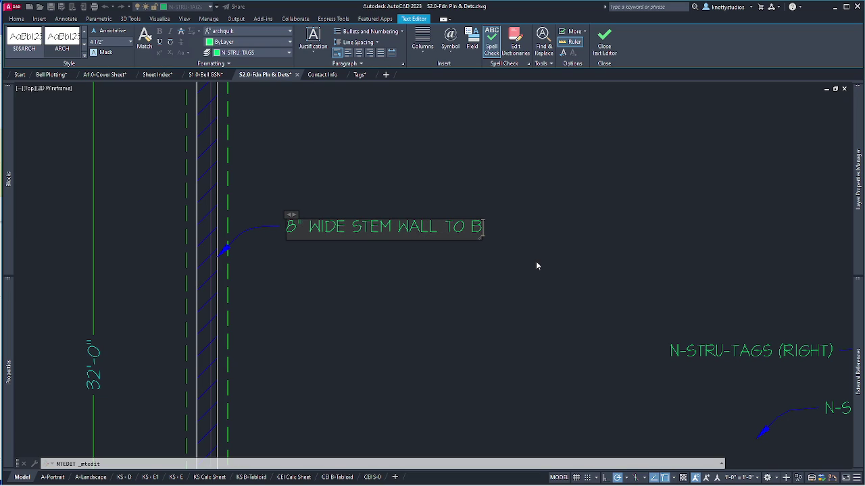
{"action": "type", "text": "OTTOM "}
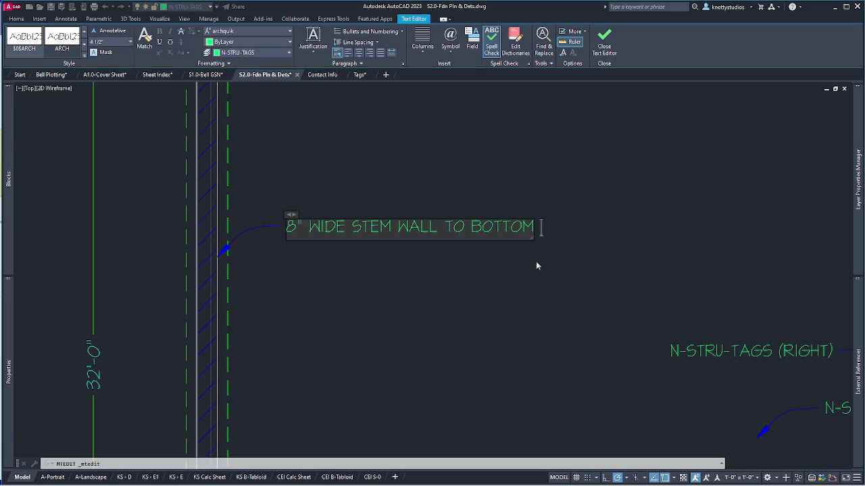
{"action": "type", "text": "SIDE OF SLAB"}
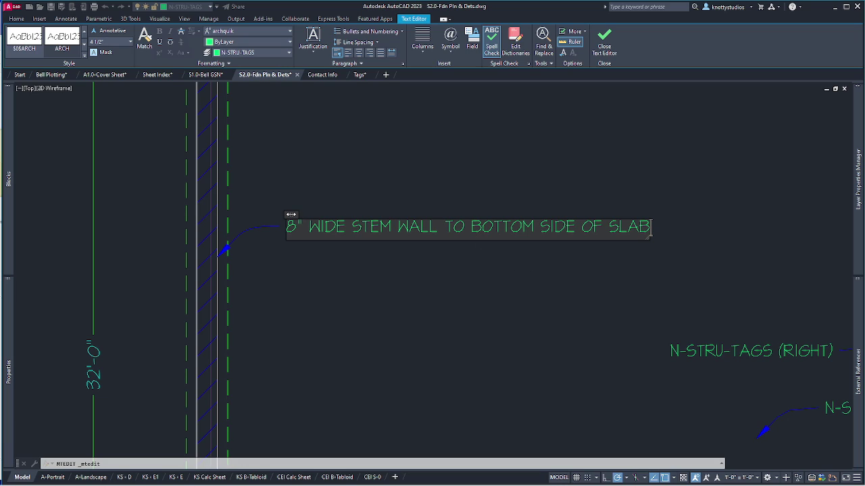
{"action": "left_click_drag", "start_coordinate": [291, 214], "coordinate": [474, 228]}
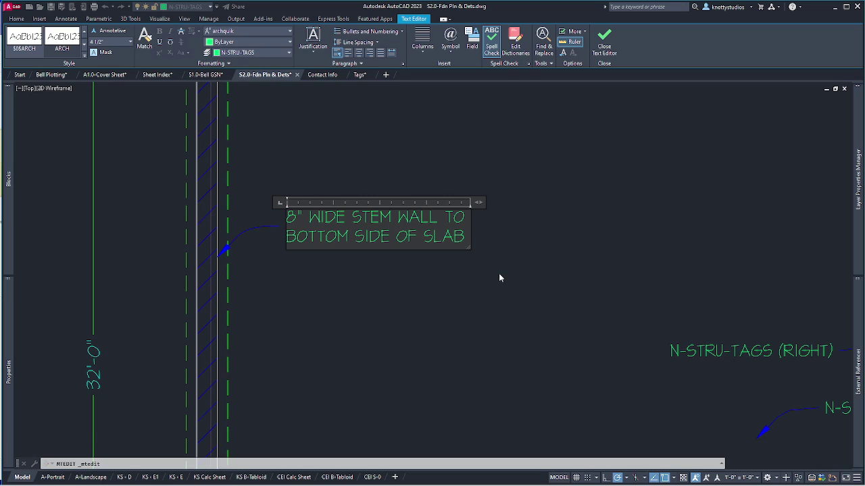
{"action": "left_click", "coordinate": [419, 269]}
{"action": "scroll", "coordinate": [420, 270], "scroll_direction": "down", "scroll_amount": 3}
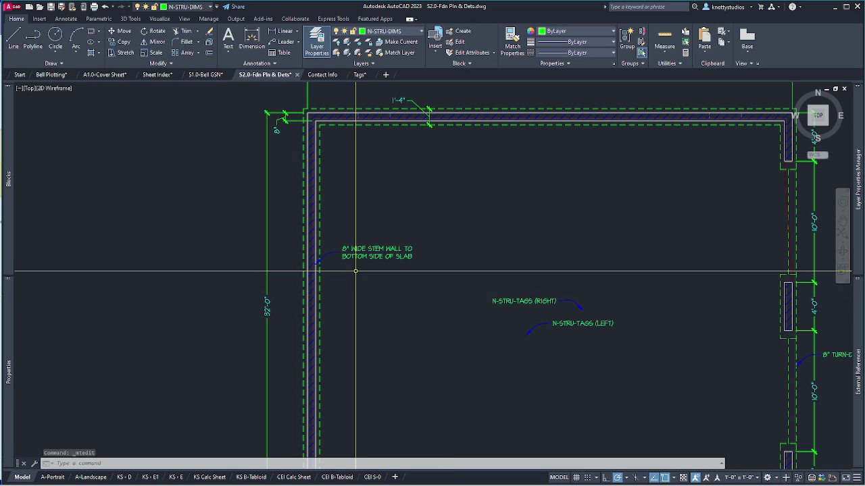
Unload the A4.0-Flr Pln external reference and save the foundation drawing.
{"action": "mouse_move", "coordinate": [855, 326]}
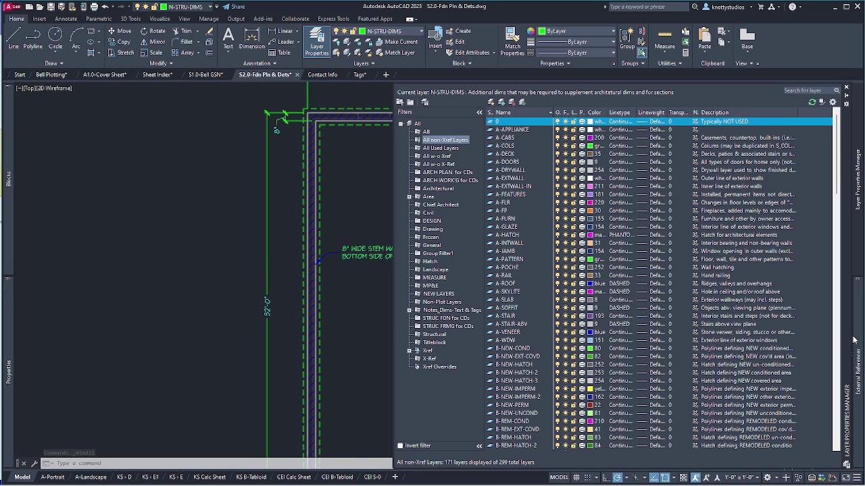
{"action": "mouse_move", "coordinate": [856, 368]}
{"action": "right_click", "coordinate": [418, 139]}
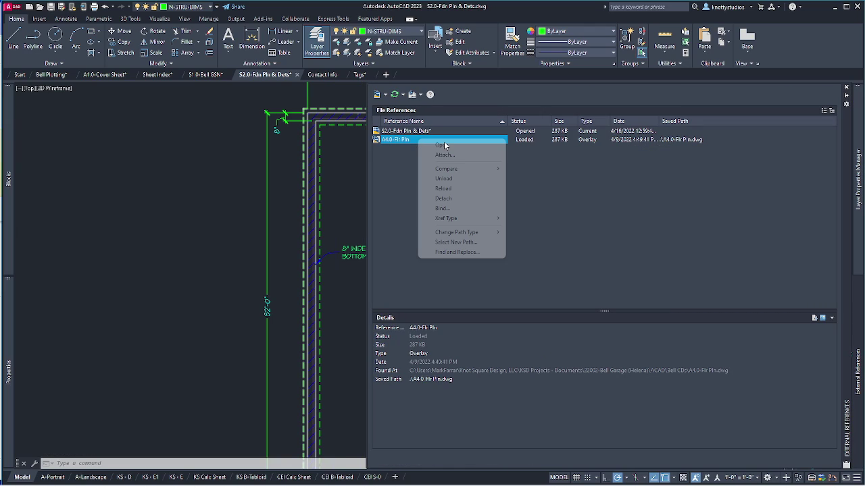
{"action": "left_click", "coordinate": [451, 179]}
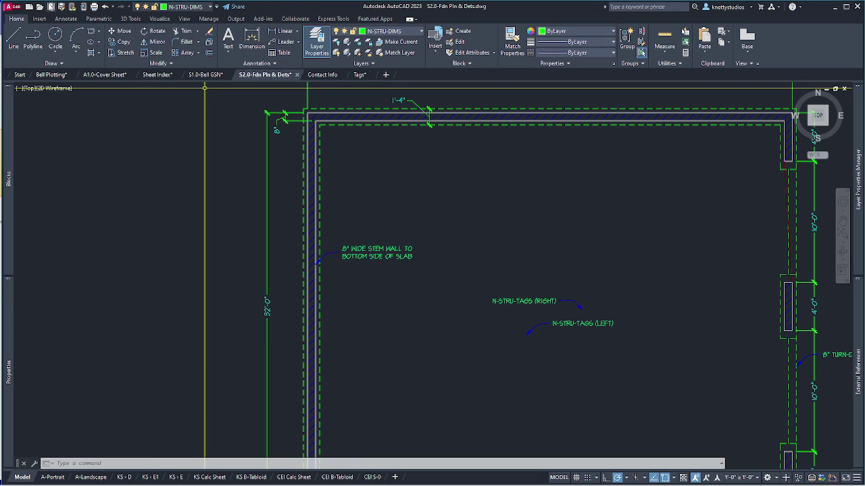
{"action": "left_click", "coordinate": [50, 7]}
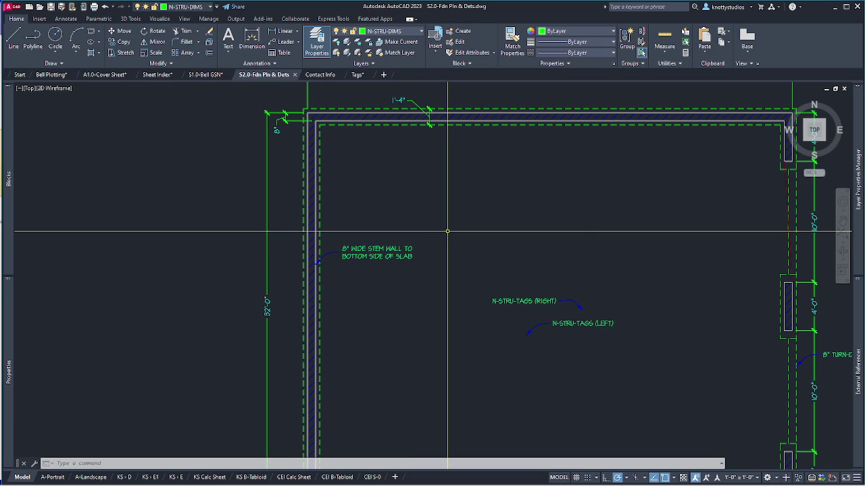
Move the two N-STRU-TAGS templates out of the plan to the empty area left of the 32'-0" dimension.
{"action": "scroll", "coordinate": [447, 231], "scroll_direction": "down", "scroll_amount": 4}
{"action": "scroll", "coordinate": [448, 231], "scroll_direction": "up", "scroll_amount": 5}
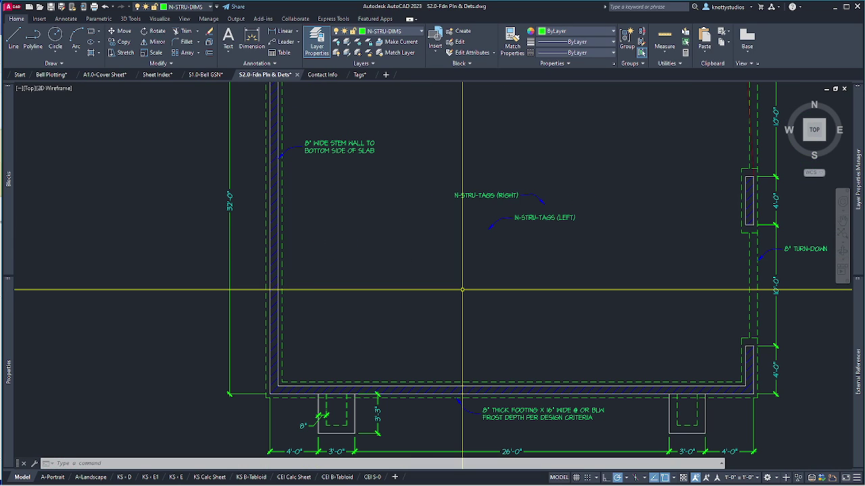
{"action": "scroll", "coordinate": [462, 290], "scroll_direction": "down", "scroll_amount": 2}
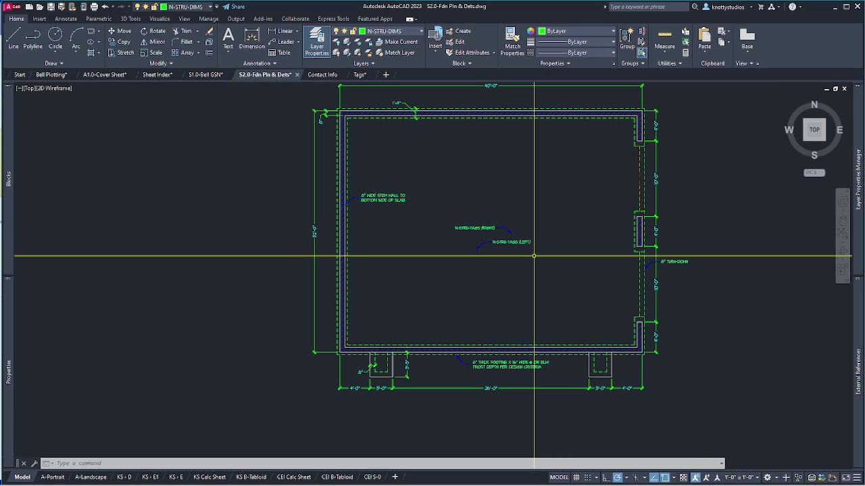
{"action": "key", "text": "m"}
{"action": "key", "text": "Return"}
{"action": "left_click", "coordinate": [449, 220]}
{"action": "left_click", "coordinate": [537, 249]}
{"action": "key", "text": "Return"}
{"action": "left_click", "coordinate": [557, 252]}
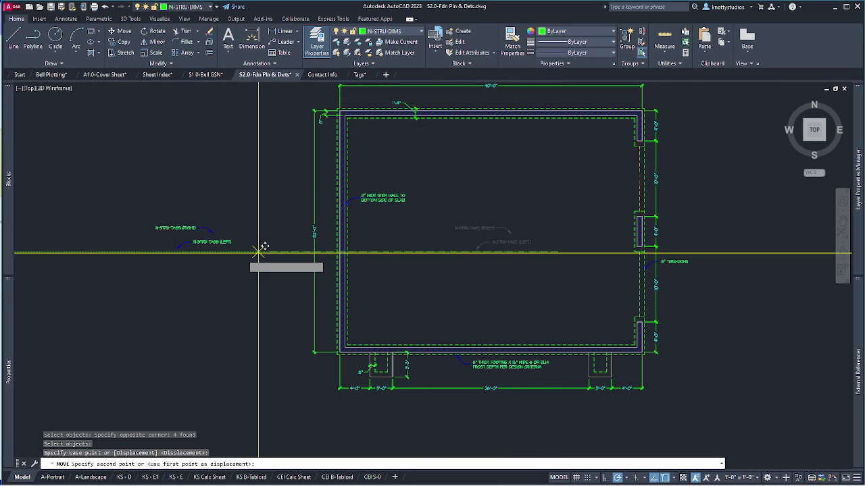
{"action": "left_click", "coordinate": [237, 265]}
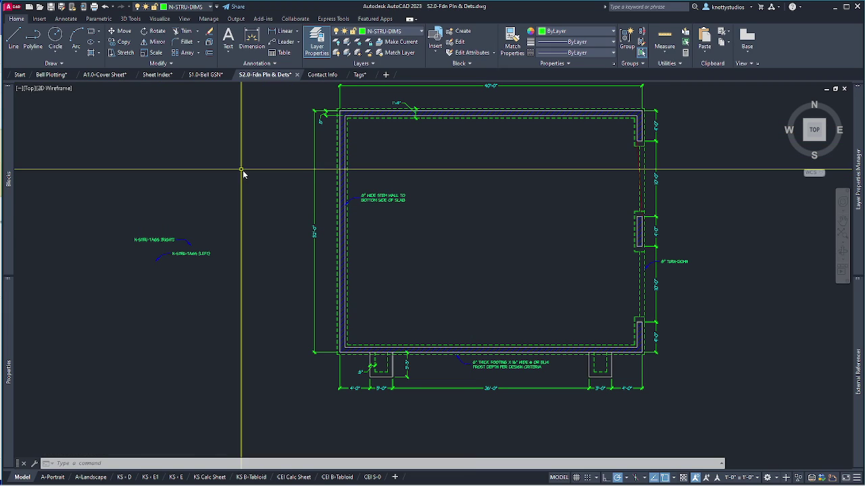
Start inserting a library block and browse to the Annotation folder within Blocks Evolving.
{"action": "type", "text": "i"}
{"action": "key", "text": "Return"}
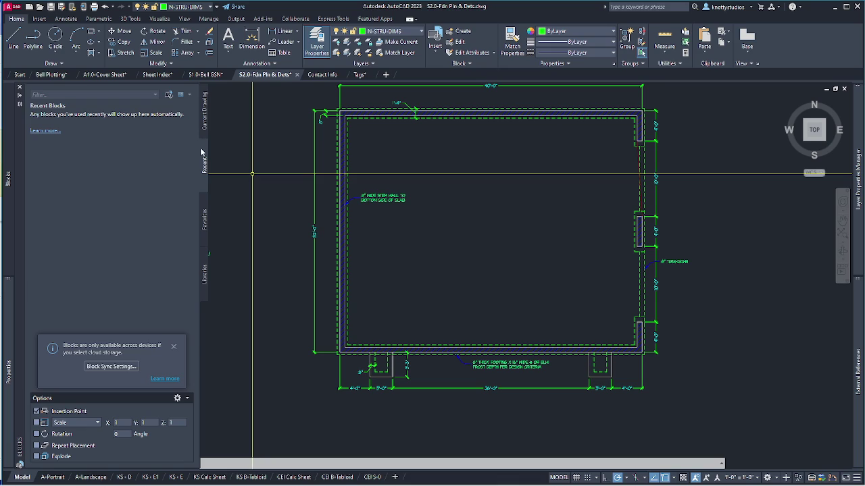
{"action": "left_click", "coordinate": [204, 274]}
{"action": "left_click", "coordinate": [181, 107]}
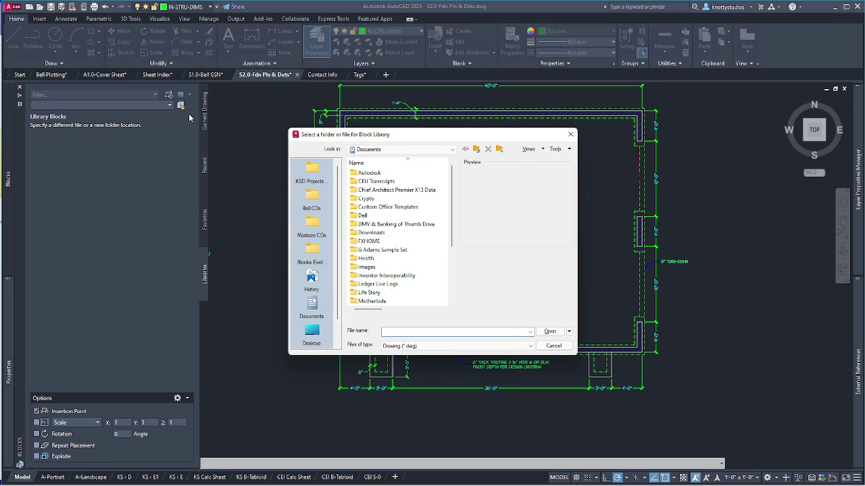
{"action": "left_click", "coordinate": [307, 257]}
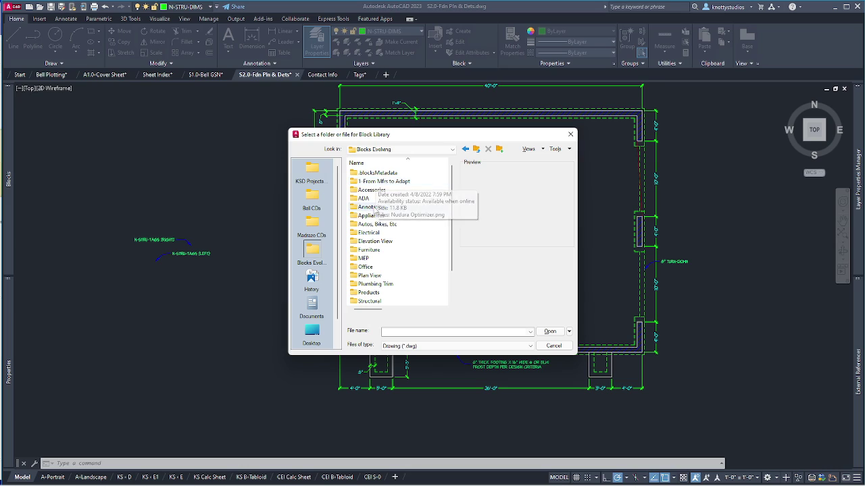
{"action": "double_click", "coordinate": [372, 207]}
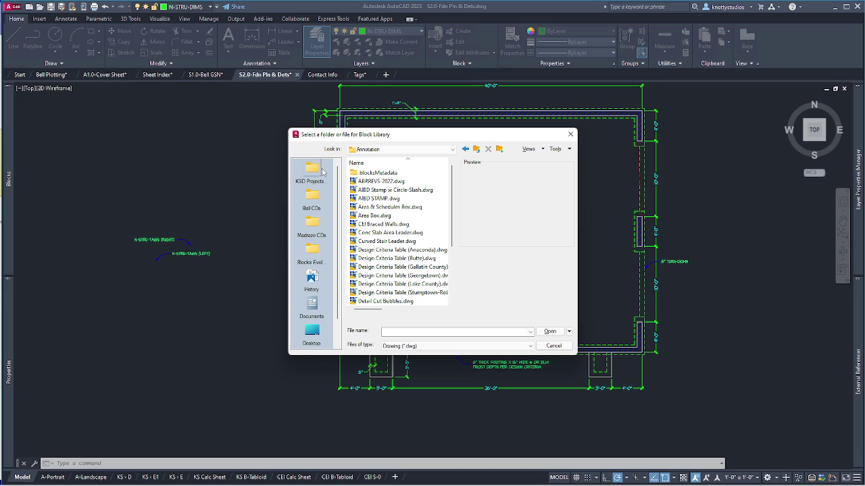
Find Conc Slab Area Leader.dwg in the Annotation folder and open it as the block library source.
{"action": "left_click", "coordinate": [569, 150]}
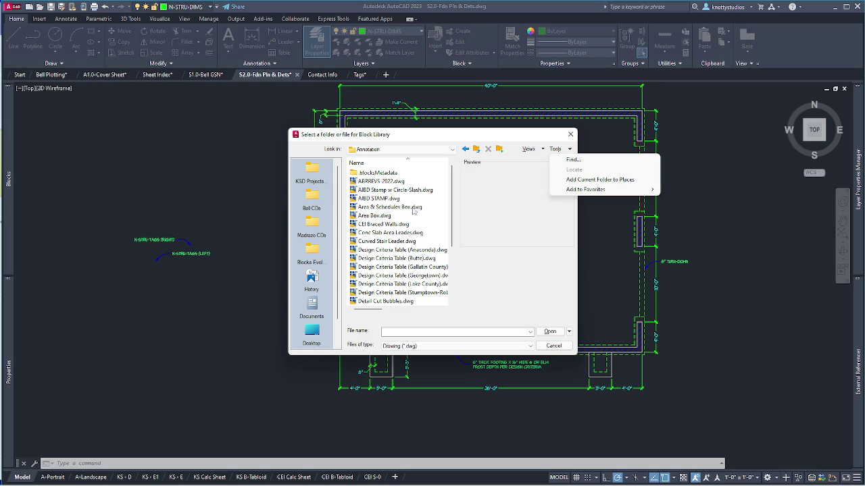
{"action": "left_click", "coordinate": [396, 250]}
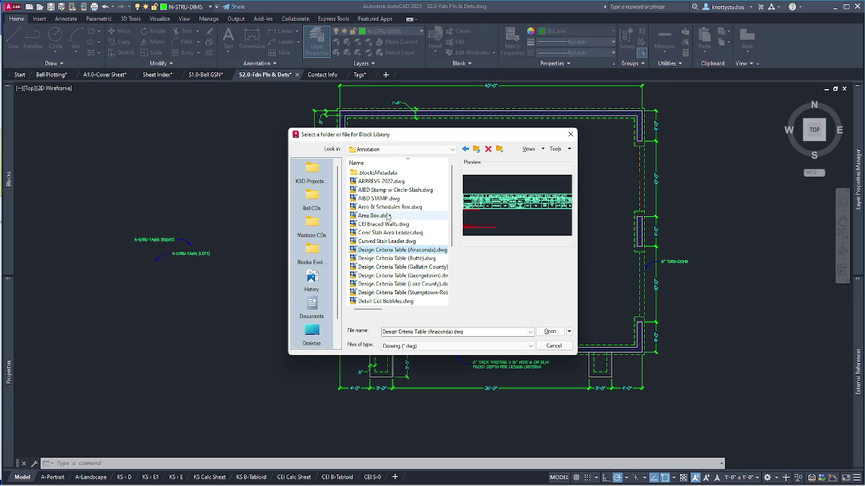
{"action": "scroll", "coordinate": [390, 226], "scroll_direction": "down", "scroll_amount": 3}
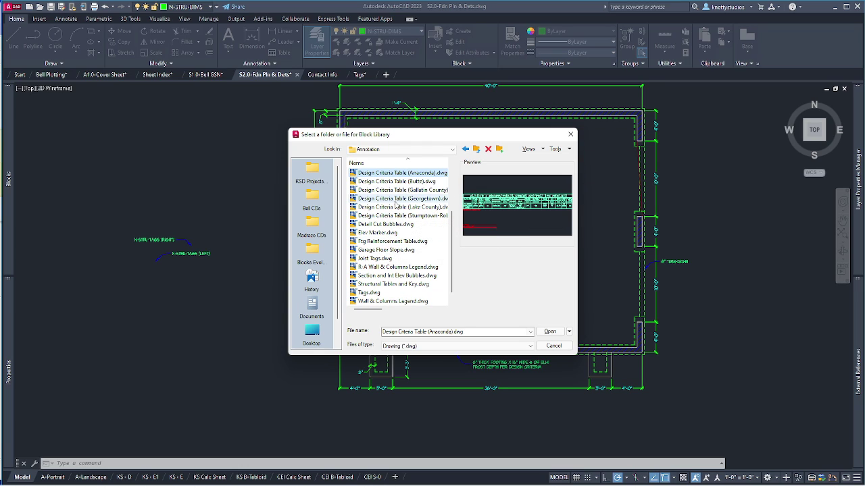
{"action": "scroll", "coordinate": [390, 226], "scroll_direction": "up", "scroll_amount": 3}
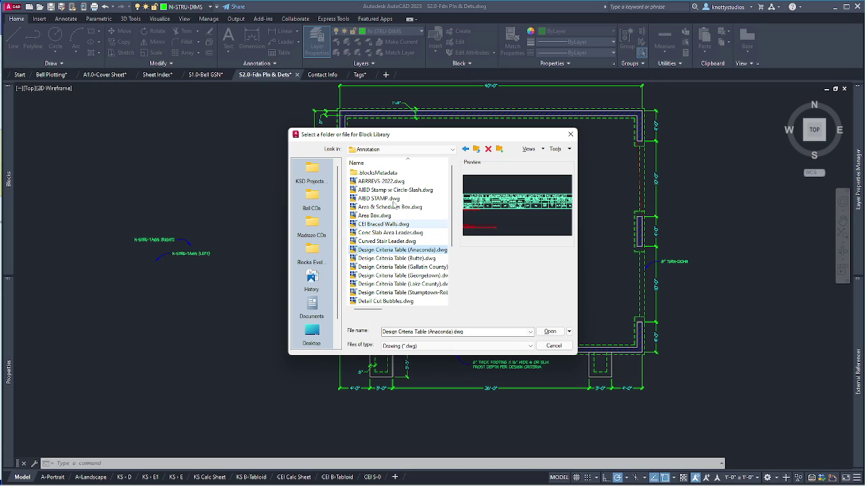
{"action": "left_click", "coordinate": [392, 234]}
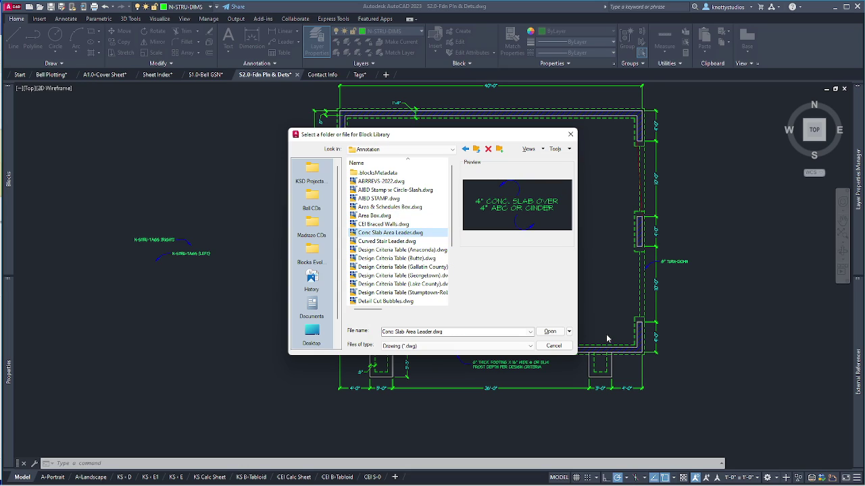
{"action": "left_click", "coordinate": [550, 331]}
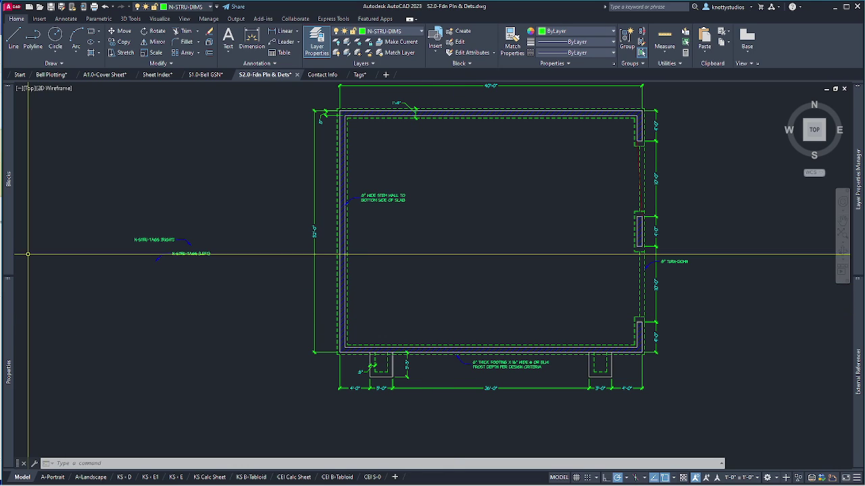
Insert the Conc Slab Area Leader block near the middle of the foundation plan.
{"action": "mouse_move", "coordinate": [12, 208]}
{"action": "left_click", "coordinate": [56, 141]}
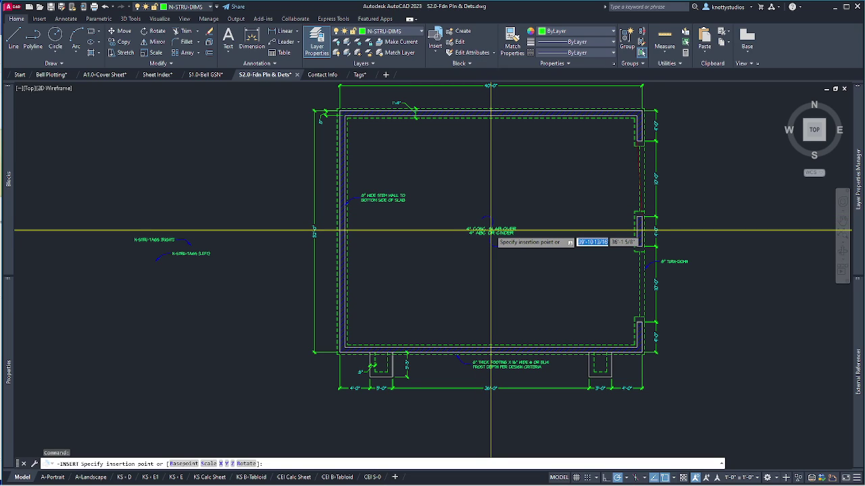
{"action": "left_click", "coordinate": [491, 230]}
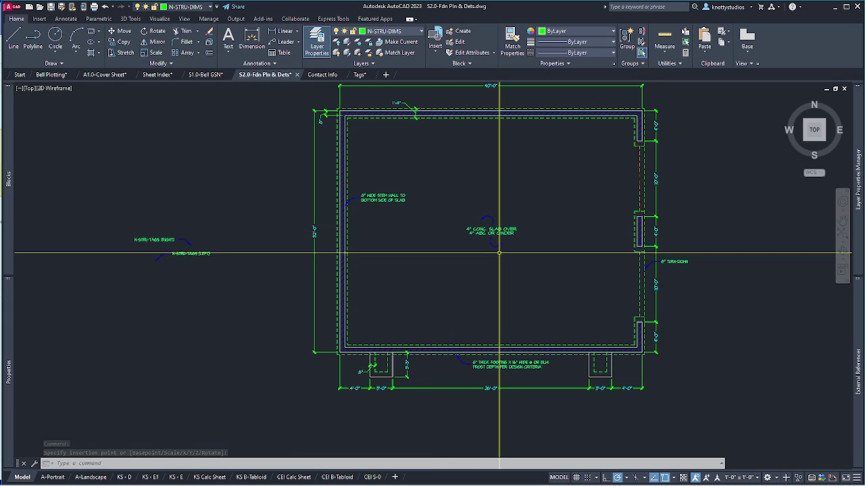
{"action": "scroll", "coordinate": [499, 243], "scroll_direction": "up", "scroll_amount": 4}
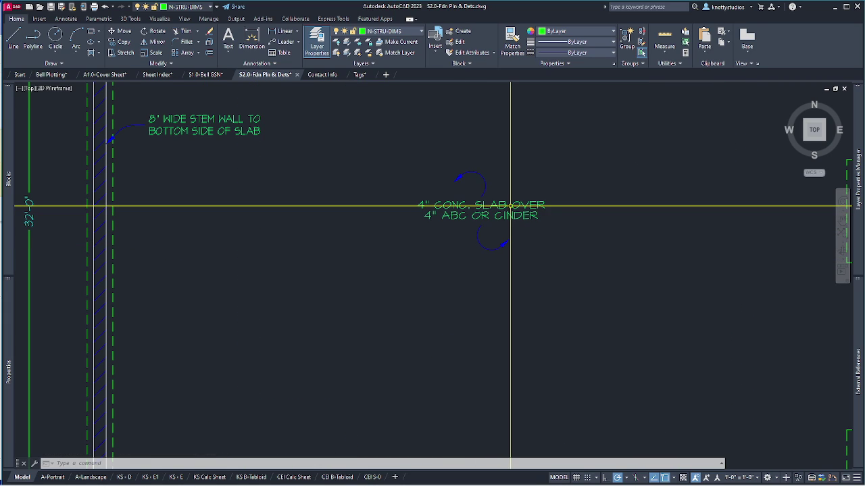
{"action": "scroll", "coordinate": [439, 234], "scroll_direction": "down", "scroll_amount": 4}
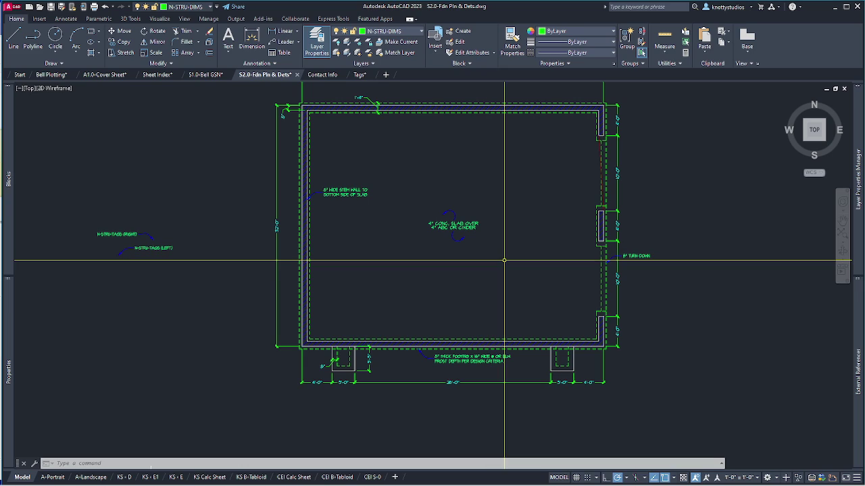
{"action": "scroll", "coordinate": [515, 262], "scroll_direction": "down", "scroll_amount": 2}
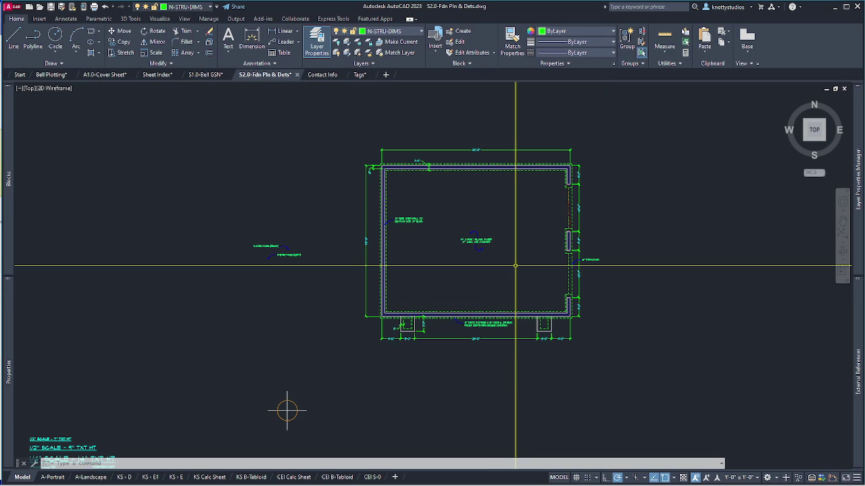
Copy the 1/4" SCALE - 14" TXT HT template text to just below the plan's 26'-0" dimension.
{"action": "scroll", "coordinate": [512, 199], "scroll_direction": "up", "scroll_amount": 2}
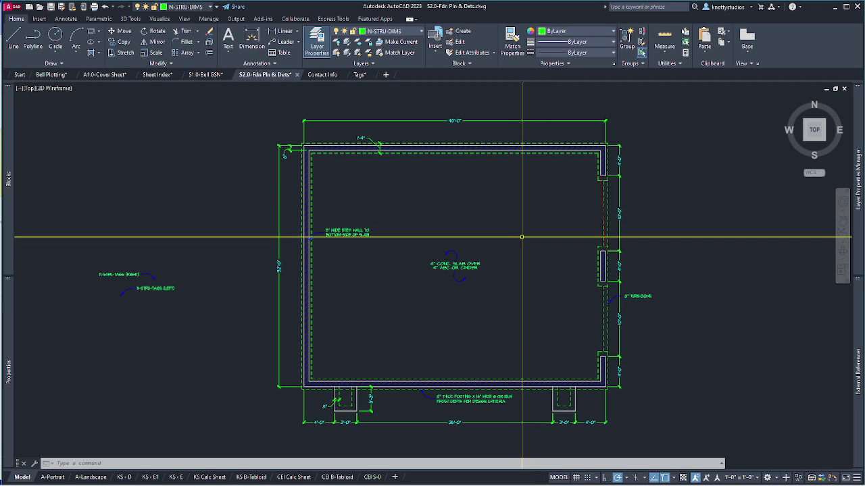
{"action": "scroll", "coordinate": [528, 211], "scroll_direction": "down", "scroll_amount": 2}
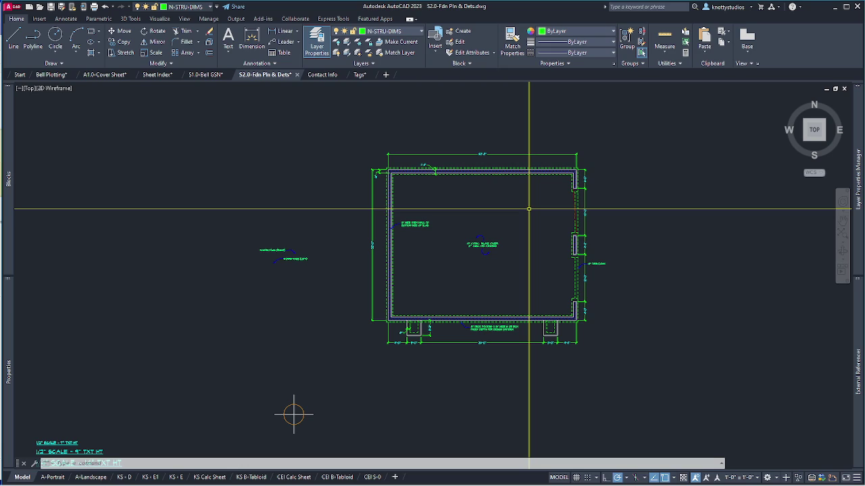
{"action": "scroll", "coordinate": [407, 218], "scroll_direction": "down", "scroll_amount": 2}
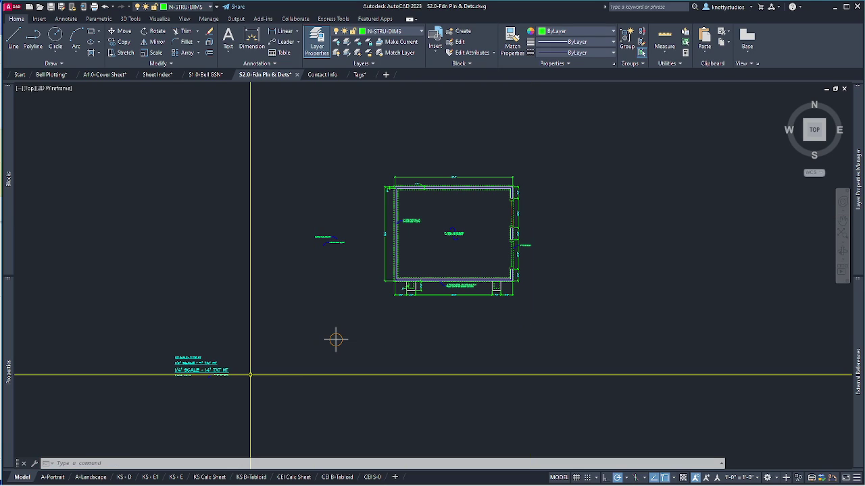
{"action": "scroll", "coordinate": [228, 380], "scroll_direction": "up", "scroll_amount": 5}
{"action": "type", "text": "co"}
{"action": "key", "text": "space"}
{"action": "left_click", "coordinate": [249, 378]}
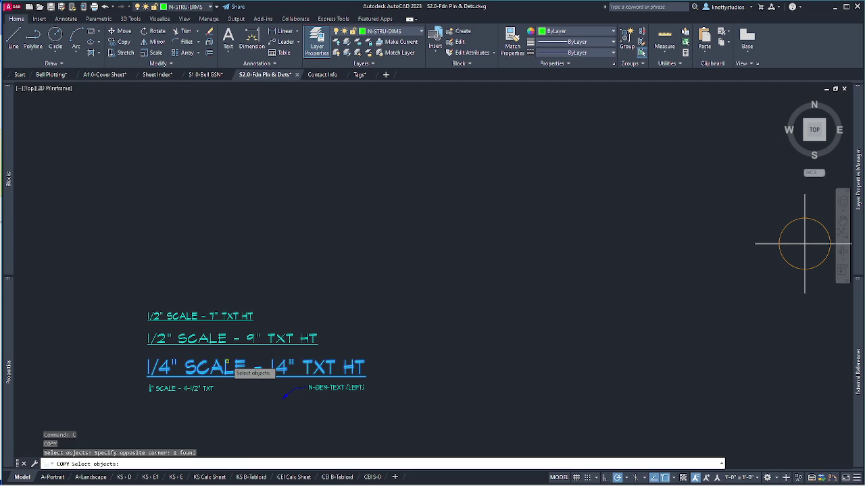
{"action": "key", "text": "space"}
{"action": "left_click", "coordinate": [365, 375]}
{"action": "scroll", "coordinate": [312, 322], "scroll_direction": "down", "scroll_amount": 3}
{"action": "scroll", "coordinate": [470, 311], "scroll_direction": "up", "scroll_amount": 5}
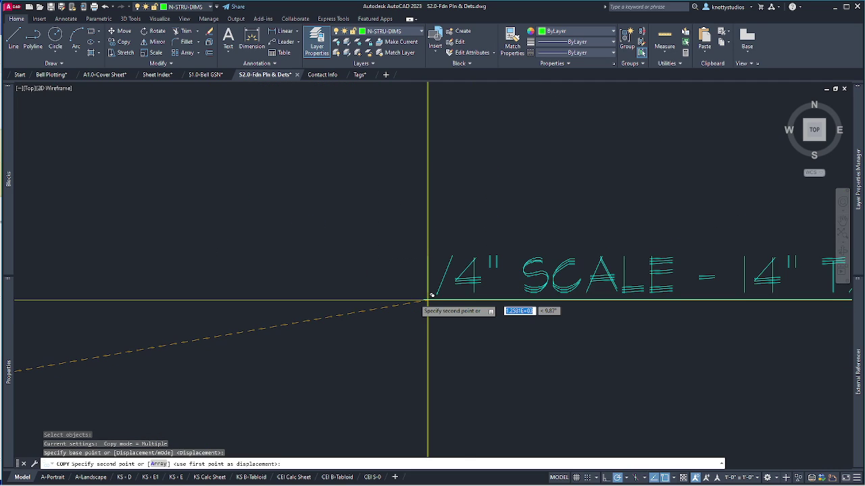
{"action": "scroll", "coordinate": [428, 299], "scroll_direction": "down", "scroll_amount": 5}
{"action": "scroll", "coordinate": [328, 319], "scroll_direction": "up", "scroll_amount": 3}
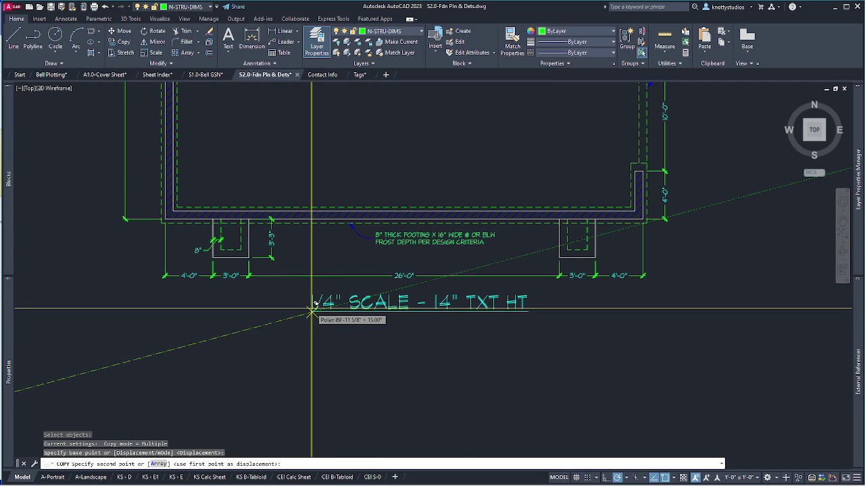
{"action": "left_click", "coordinate": [307, 308]}
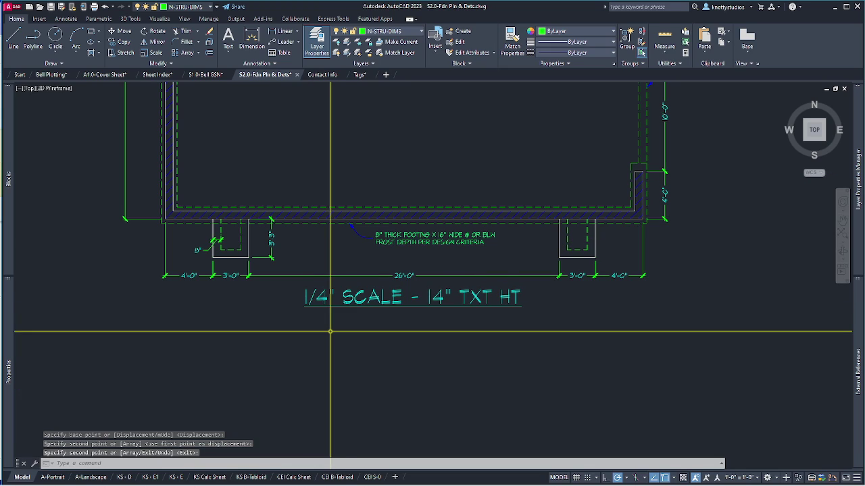
{"action": "key", "text": "Return"}
Replace the copied template text below the plan with the title FOUNDATION PLAN.
{"action": "left_click", "coordinate": [363, 295]}
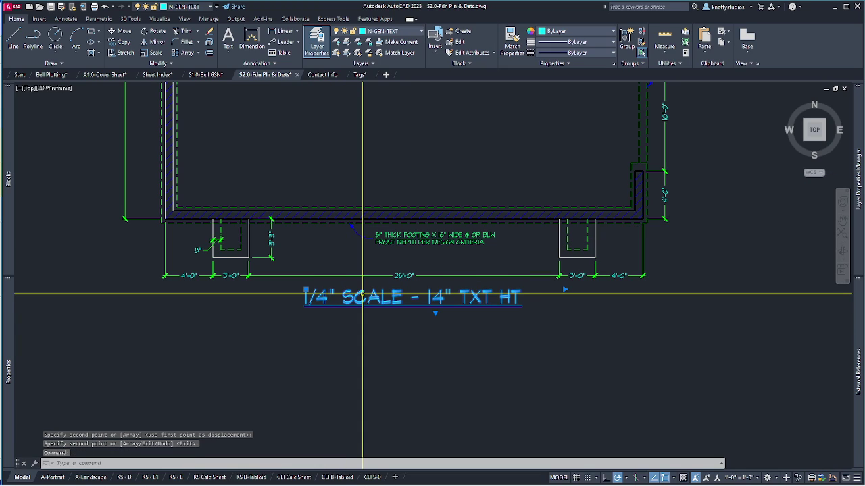
{"action": "double_click", "coordinate": [365, 298]}
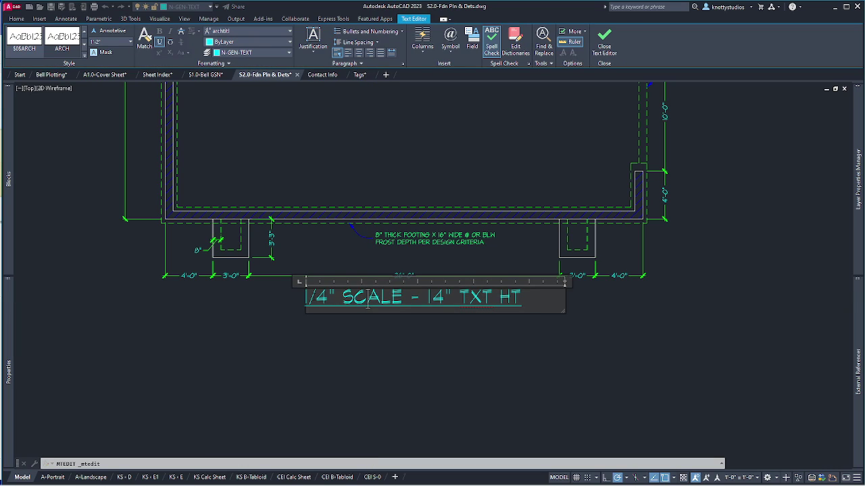
{"action": "key", "text": "ctrl+a"}
{"action": "key", "text": "Delete"}
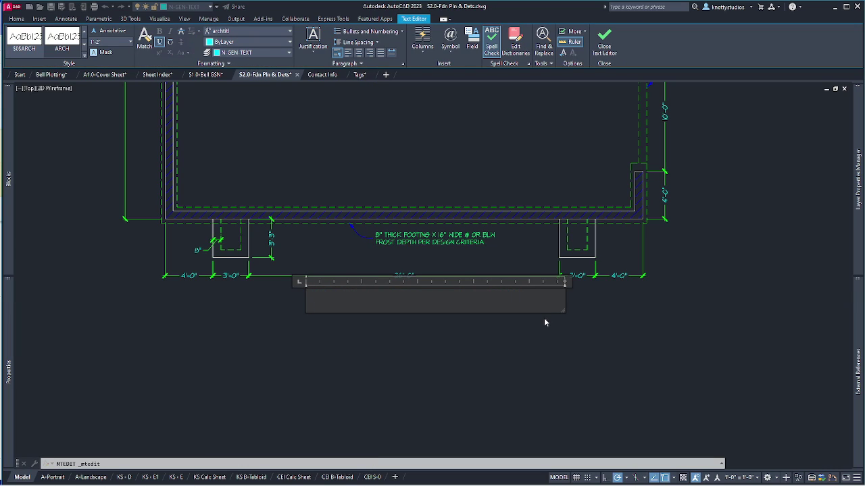
{"action": "type", "text": "FOUNN"}
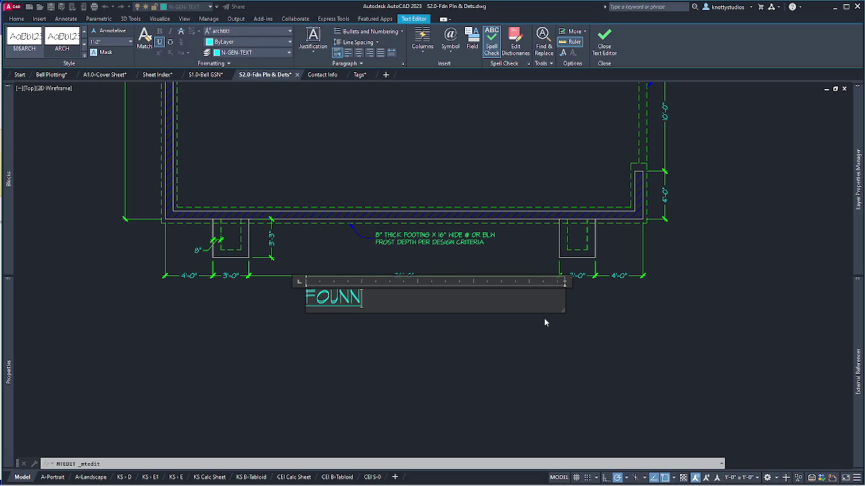
{"action": "key", "text": "BackSpace"}
{"action": "type", "text": "DATION PLAN"}
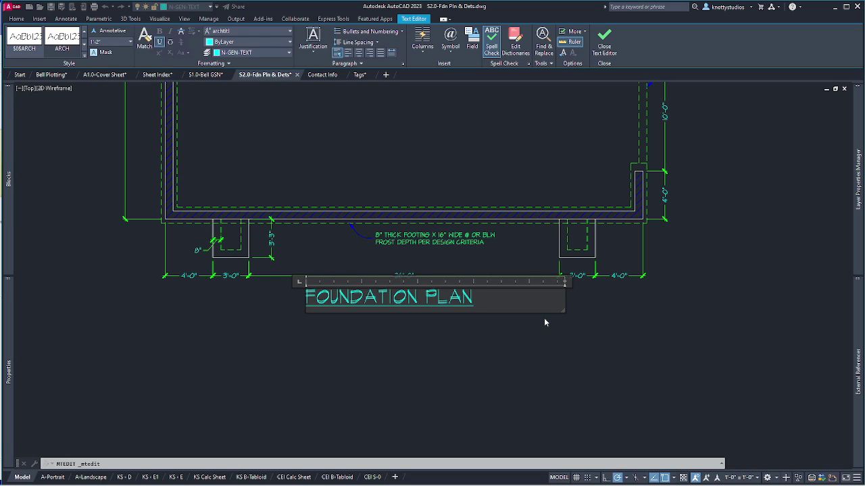
{"action": "left_click", "coordinate": [544, 317]}
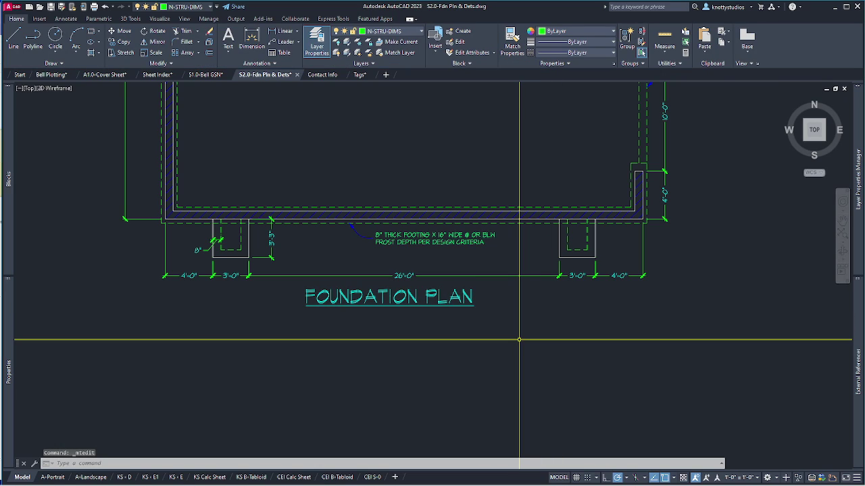
Move the FOUNDATION PLAN title slightly right and down to center it under the 26'-0" dimension.
{"action": "type", "text": "m"}
{"action": "key", "text": "Return"}
{"action": "left_click_drag", "start_coordinate": [517, 346], "coordinate": [434, 285]}
{"action": "key", "text": "Return"}
{"action": "left_click", "coordinate": [445, 325]}
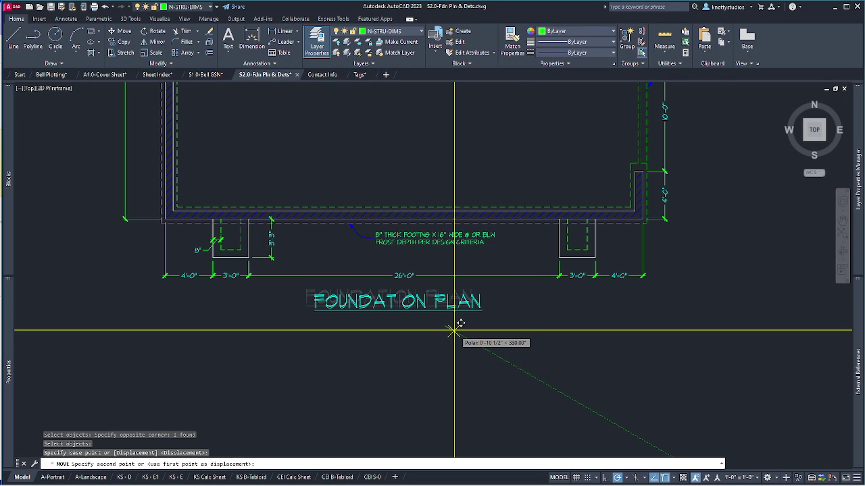
{"action": "left_click", "coordinate": [461, 329]}
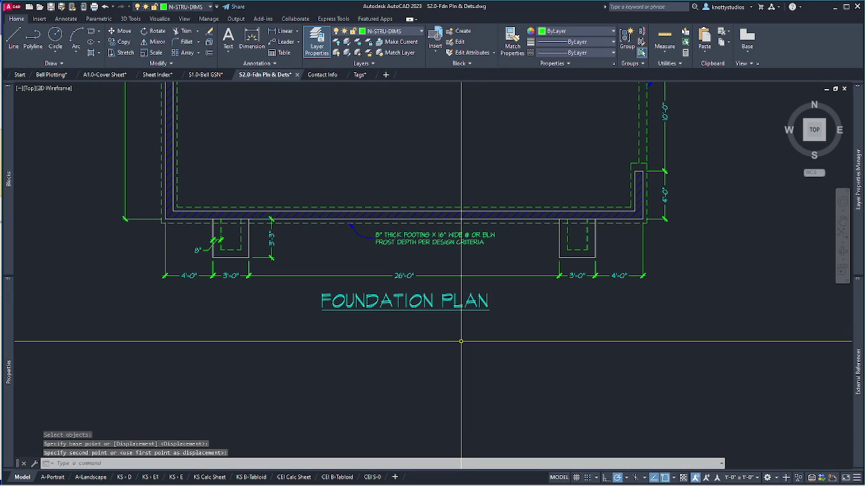
{"action": "scroll", "coordinate": [463, 352], "scroll_direction": "down", "scroll_amount": 2}
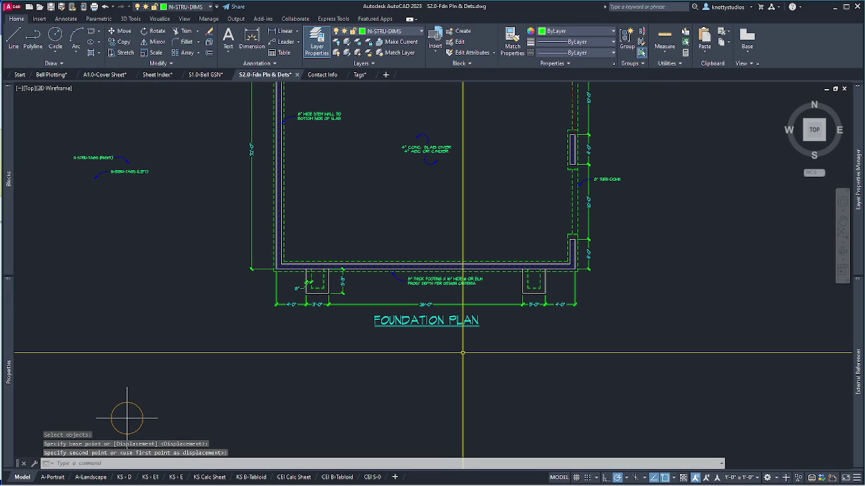
{"action": "scroll", "coordinate": [463, 352], "scroll_direction": "down", "scroll_amount": 2}
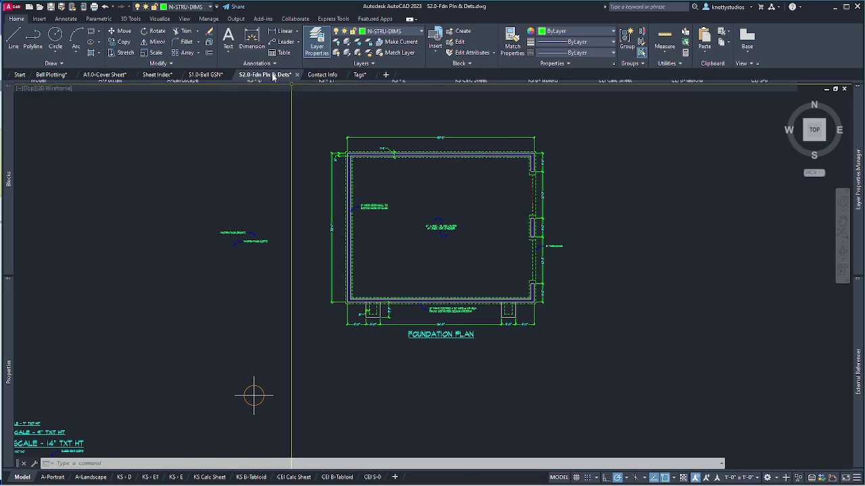
Save the drawing under the new name S2.0-Fdn Pln in the Bell CDs folder, then save it again.
{"action": "mouse_move", "coordinate": [250, 78]}
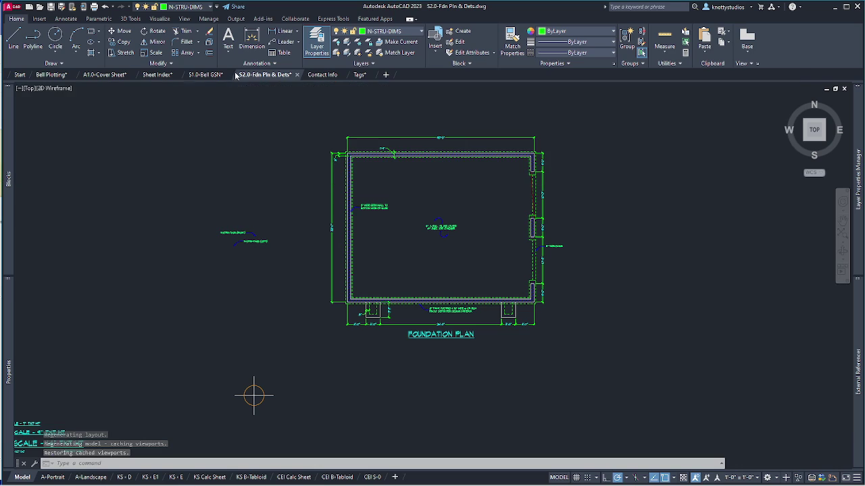
{"action": "left_click", "coordinate": [61, 7]}
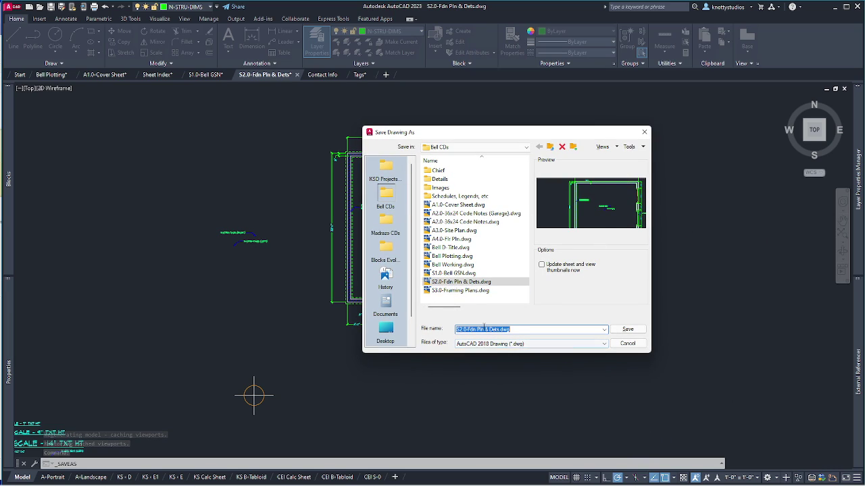
{"action": "left_click_drag", "start_coordinate": [483, 330], "coordinate": [567, 329]}
{"action": "key", "text": "BackSpace"}
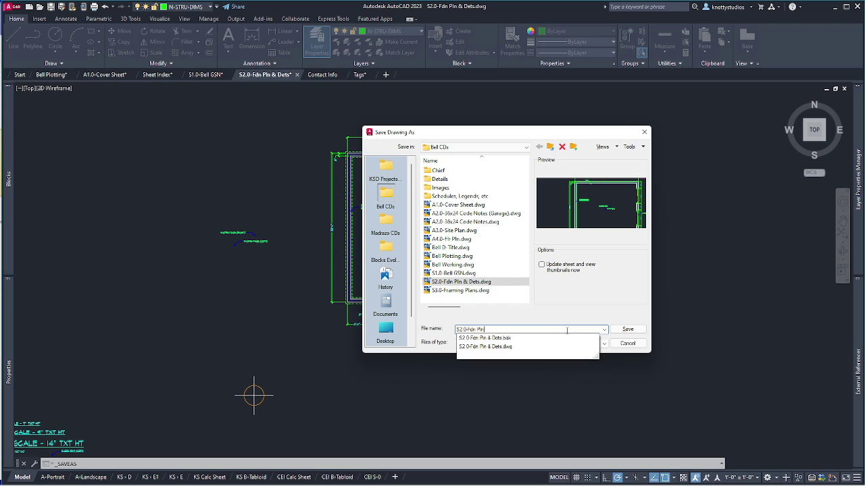
{"action": "left_click", "coordinate": [628, 328]}
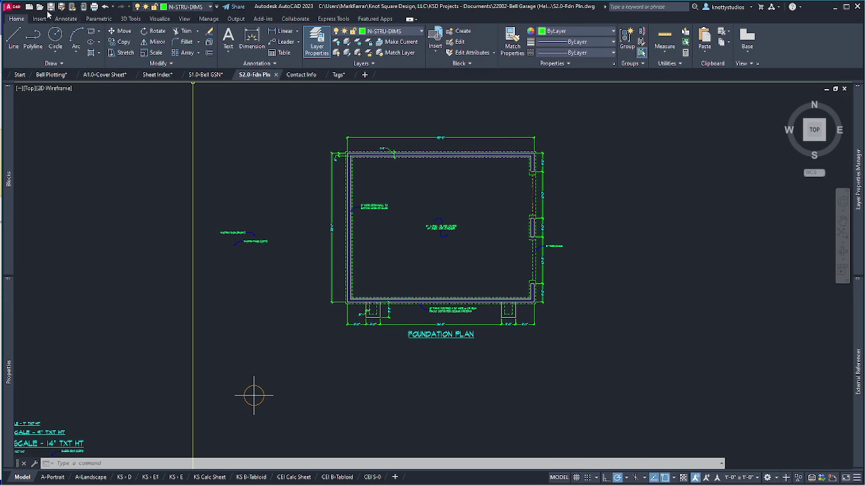
{"action": "left_click", "coordinate": [50, 7]}
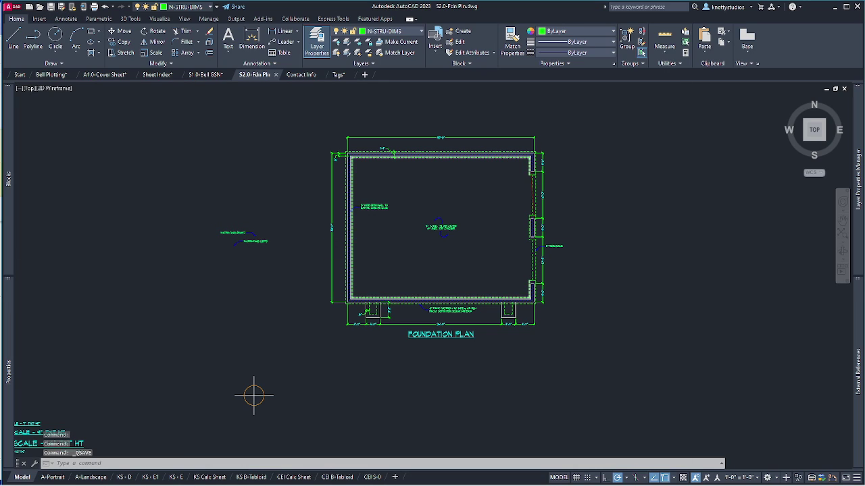